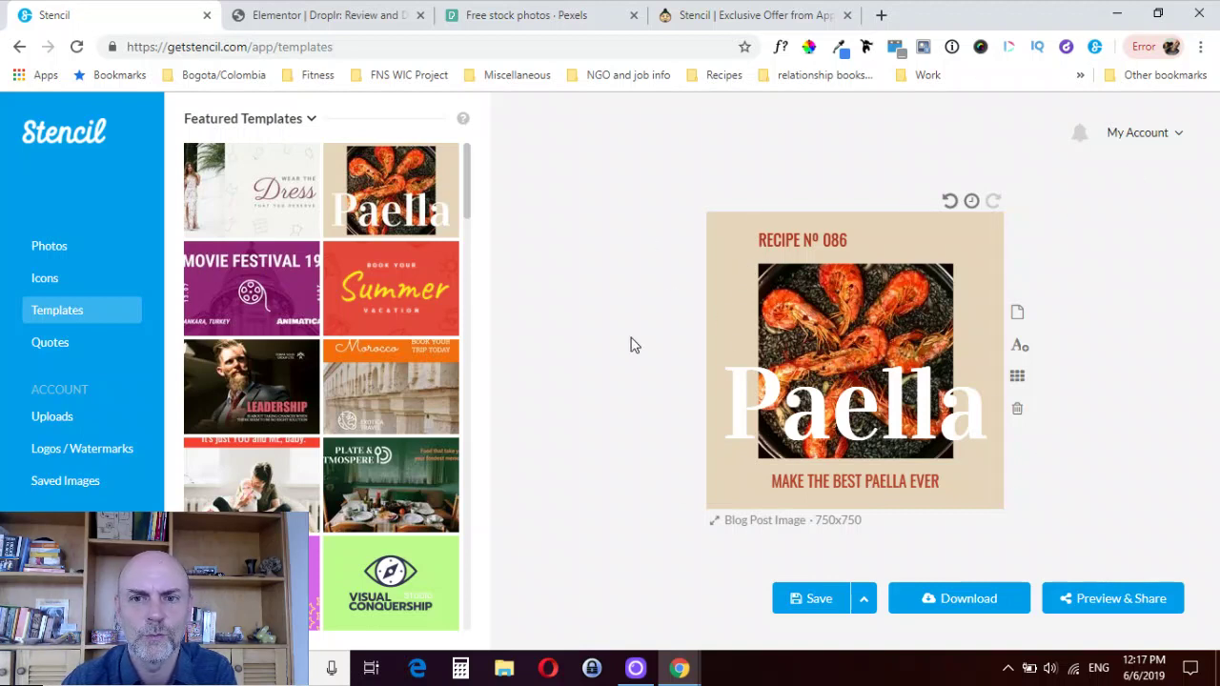
Browse the template categories list, then close it.
{"action": "mouse_move", "coordinate": [348, 143]}
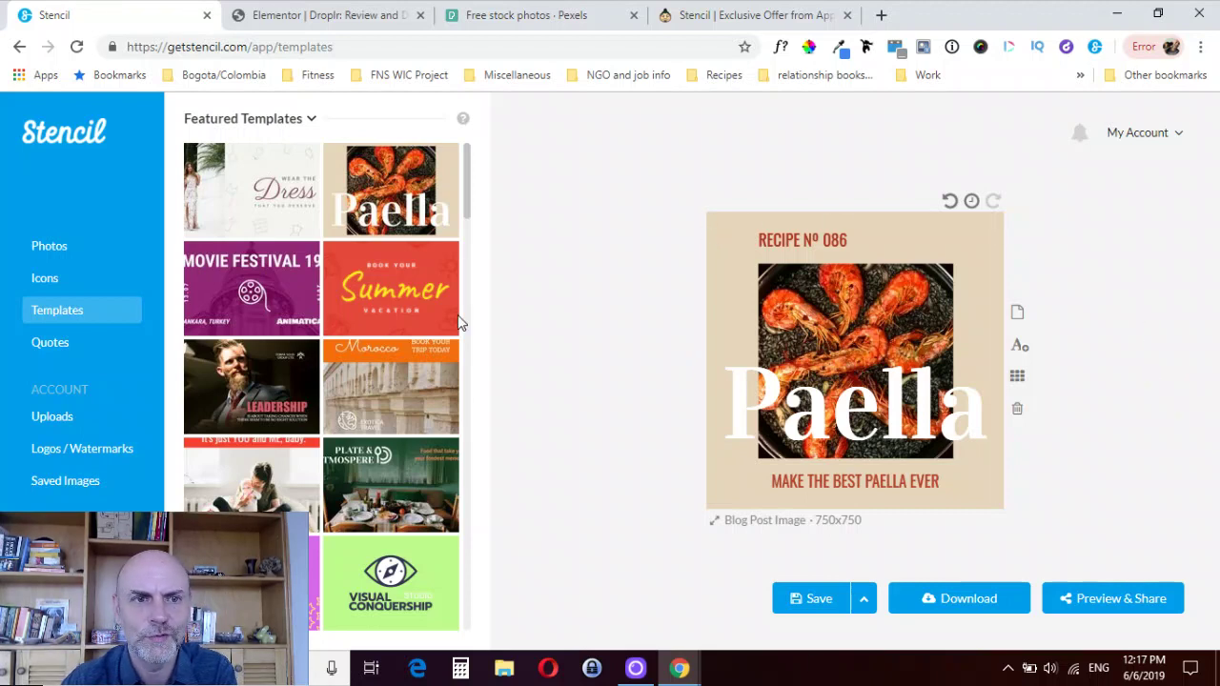
{"action": "left_click", "coordinate": [302, 120]}
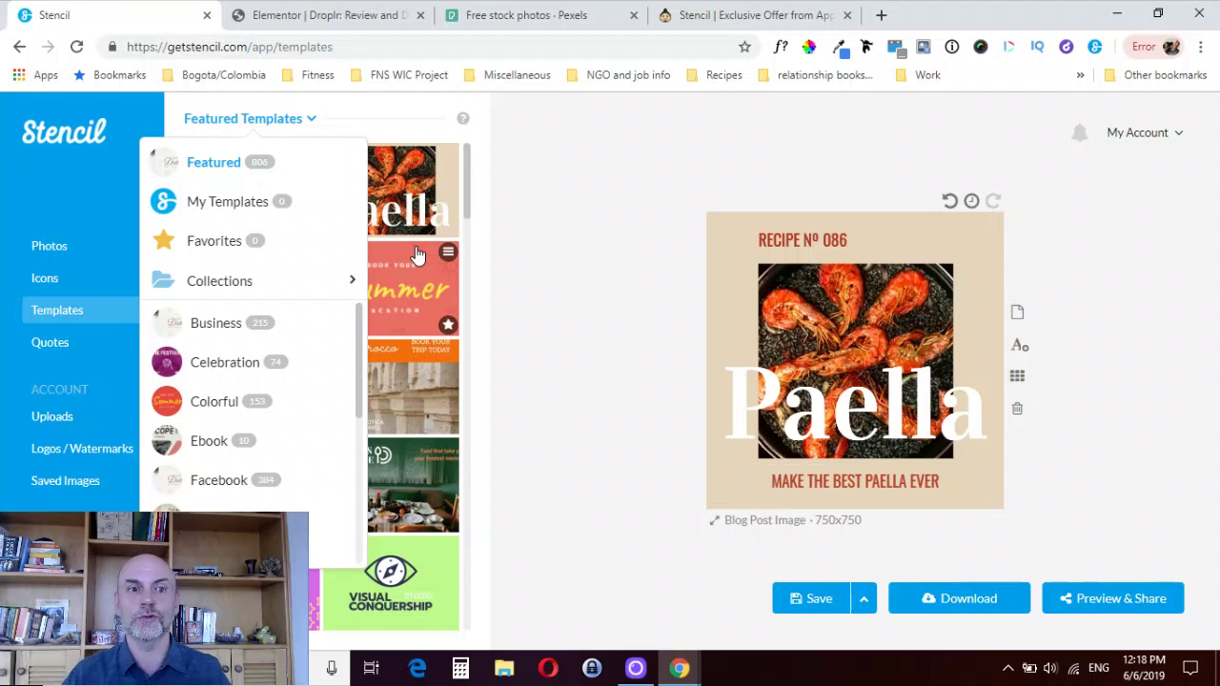
{"action": "mouse_move", "coordinate": [305, 280]}
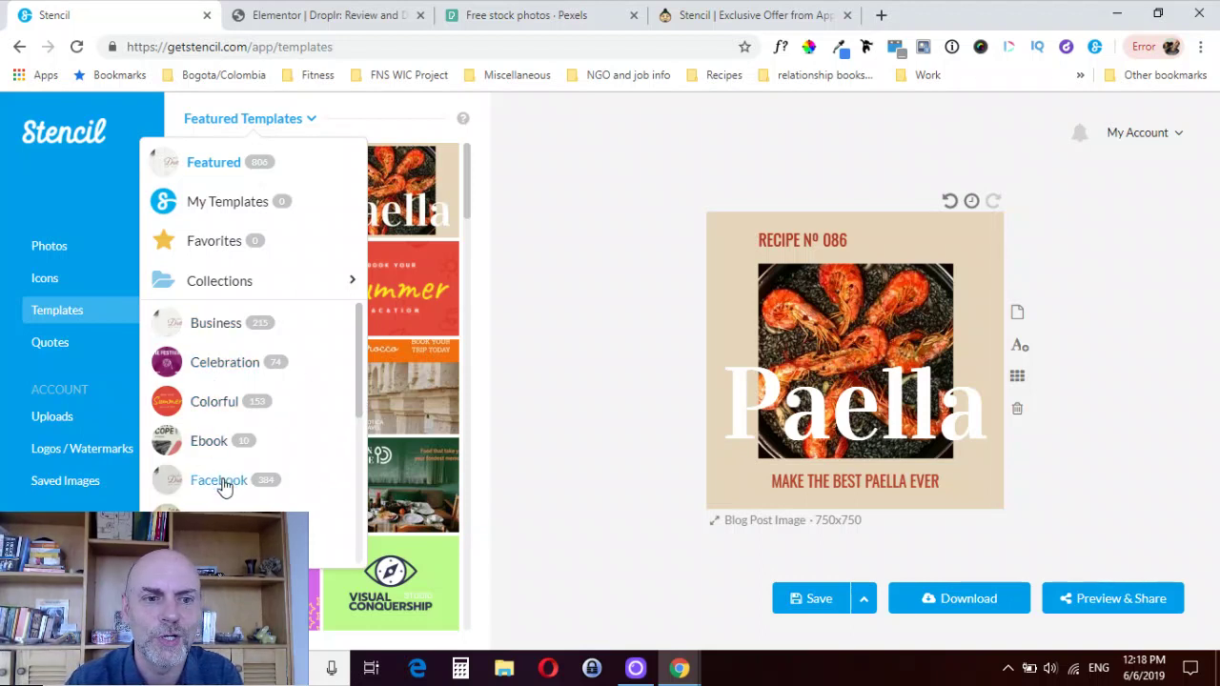
{"action": "left_click_drag", "start_coordinate": [363, 406], "coordinate": [356, 436]}
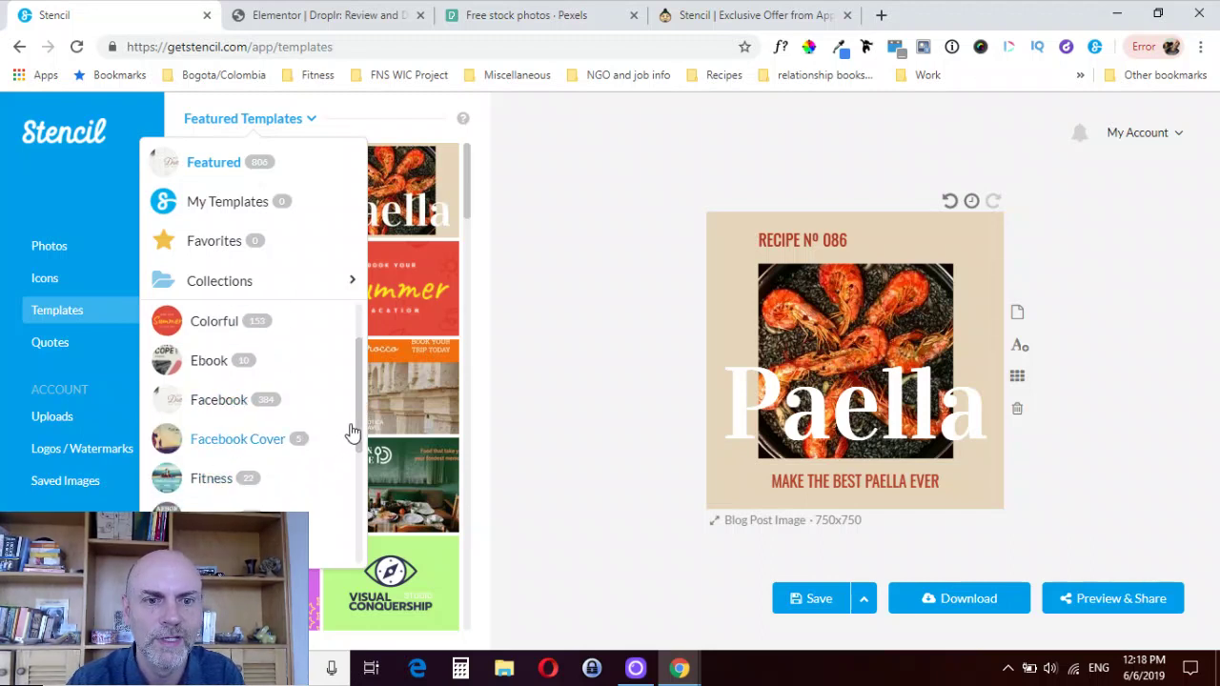
{"action": "scroll", "coordinate": [359, 502], "scroll_direction": "down", "scroll_amount": 1}
{"action": "scroll", "coordinate": [356, 502], "scroll_direction": "down", "scroll_amount": 4}
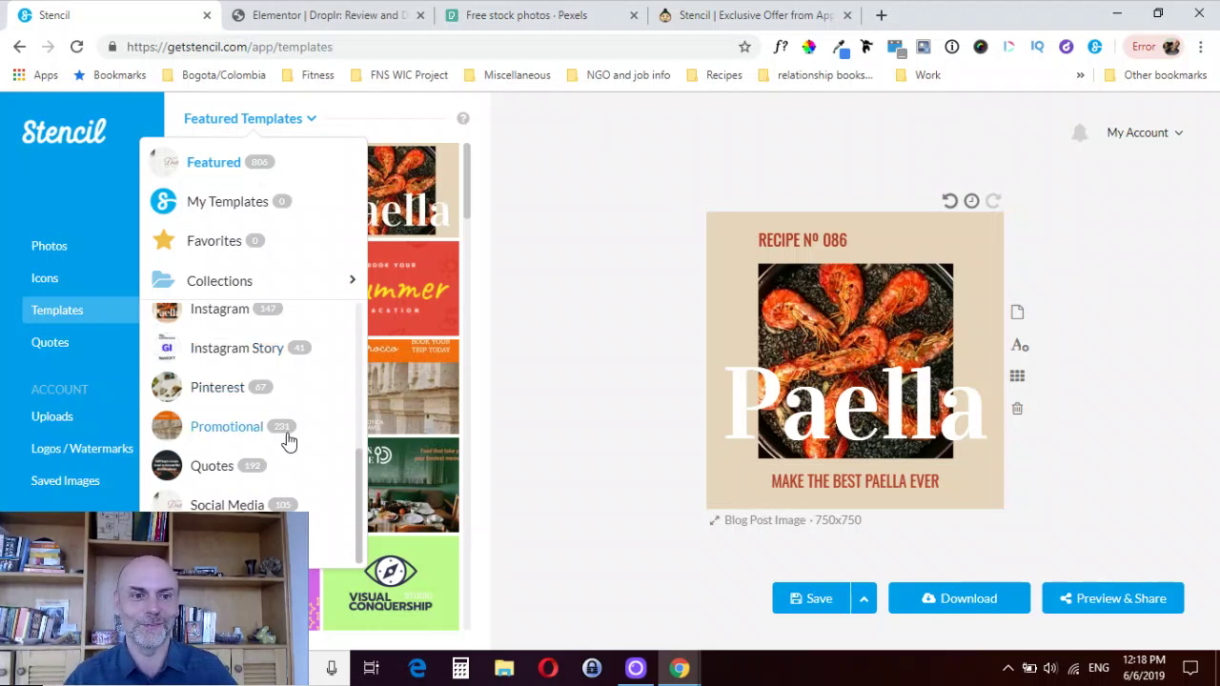
{"action": "left_click", "coordinate": [586, 386]}
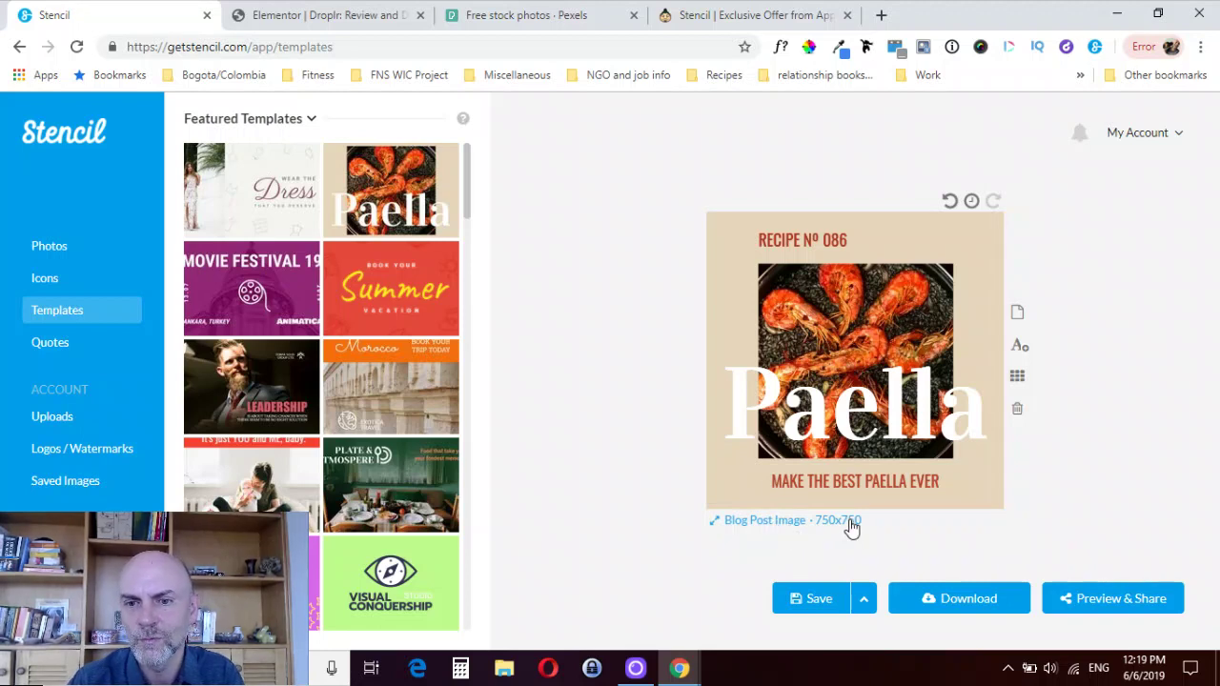
Try the YouTube Thumbnail and Instagram Story post sizes on the graphic.
{"action": "left_click", "coordinate": [805, 523]}
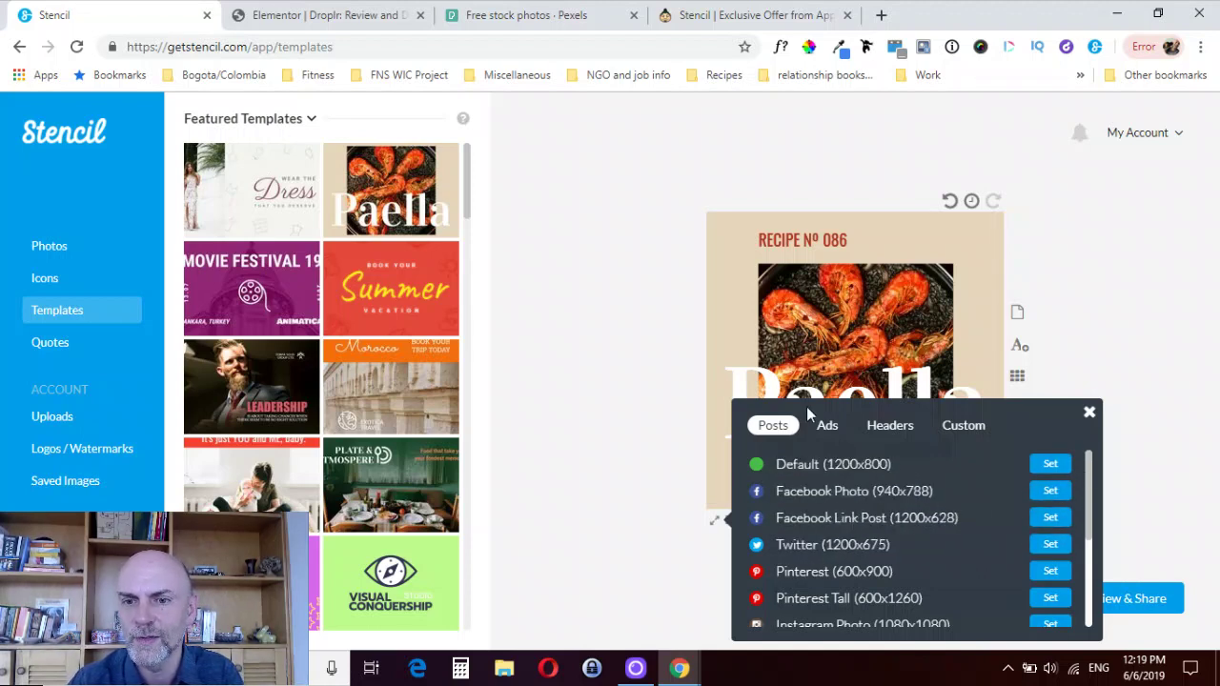
{"action": "left_click", "coordinate": [963, 426]}
{"action": "left_click", "coordinate": [773, 425]}
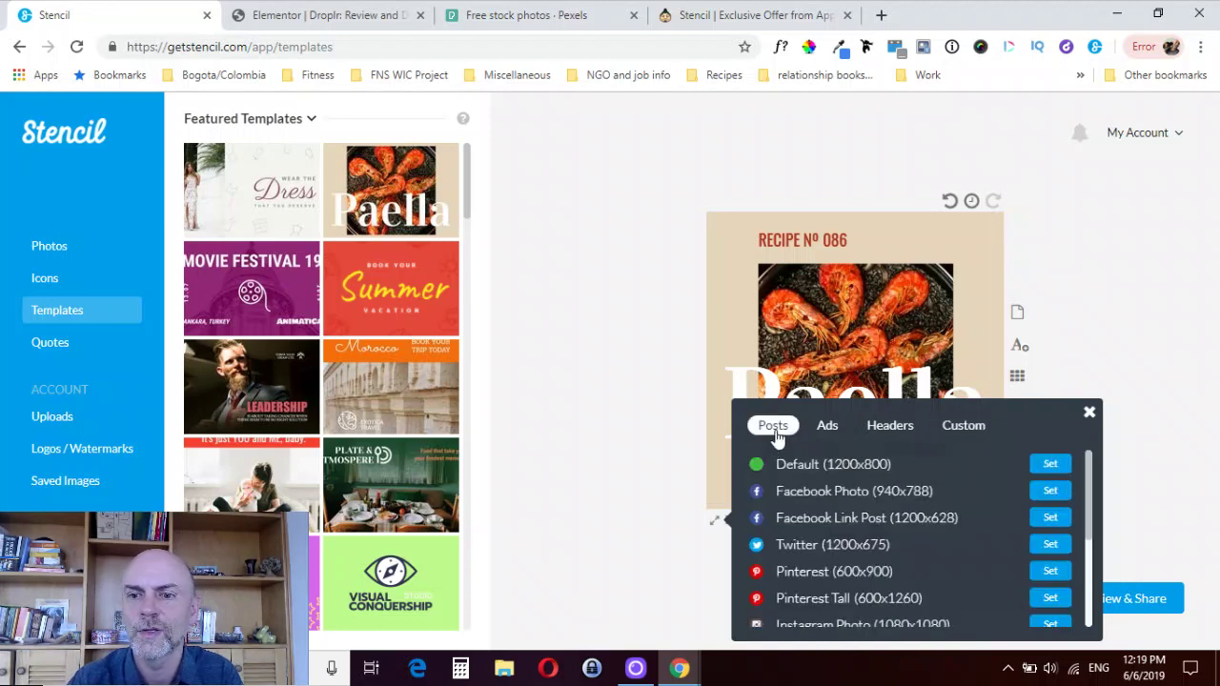
{"action": "left_click_drag", "start_coordinate": [1091, 490], "coordinate": [1094, 575]}
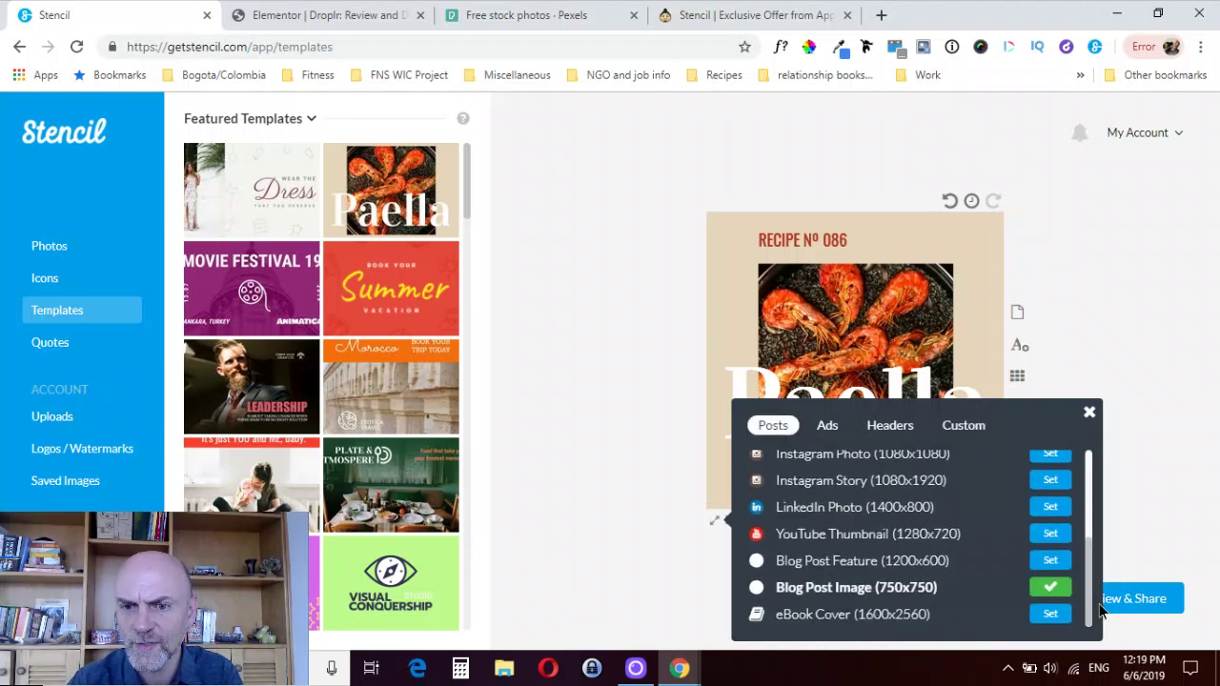
{"action": "left_click", "coordinate": [836, 543]}
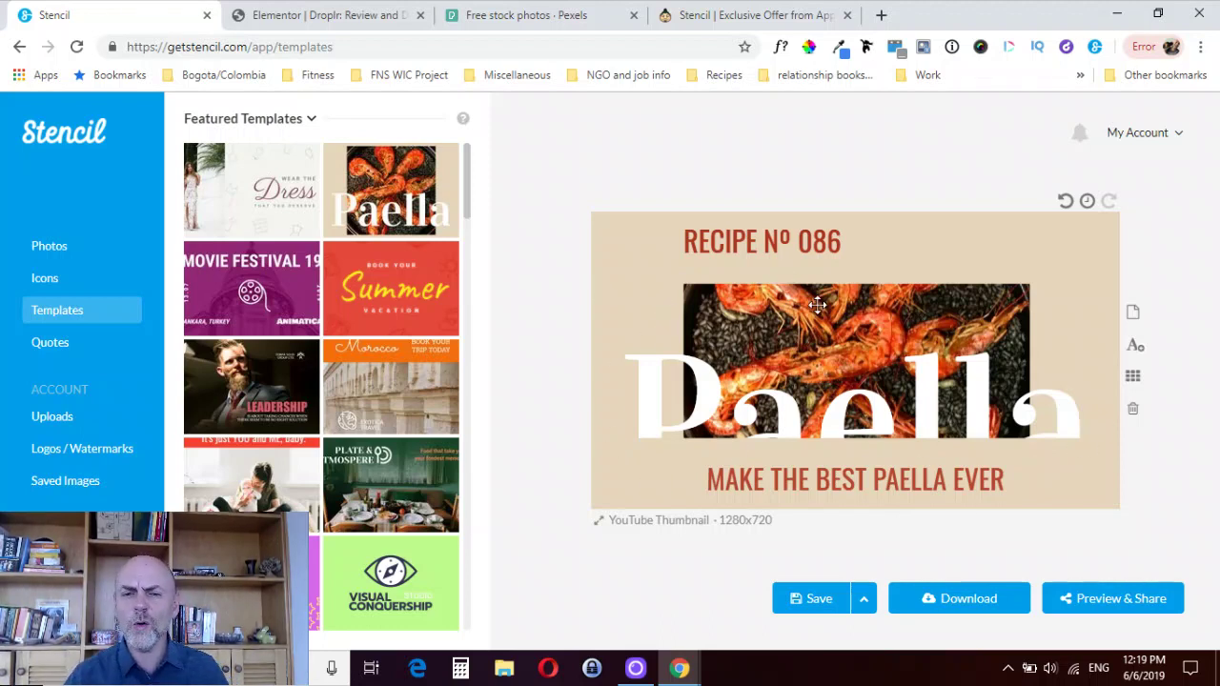
{"action": "left_click", "coordinate": [713, 522]}
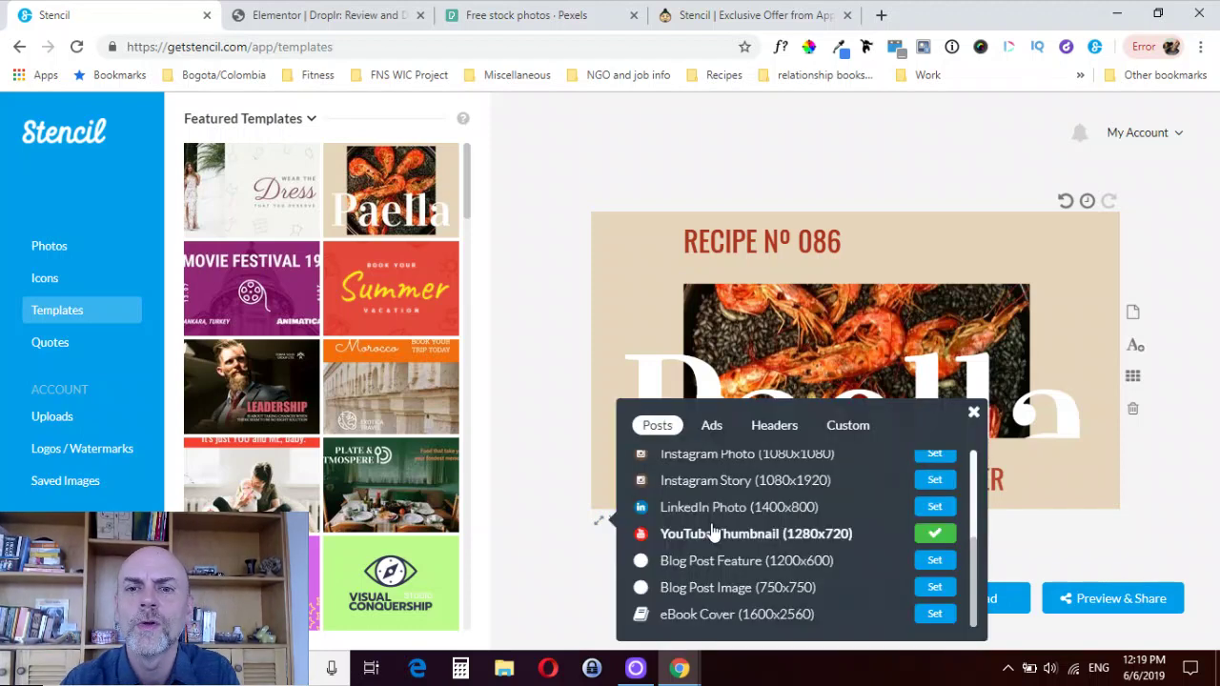
{"action": "left_click", "coordinate": [723, 482]}
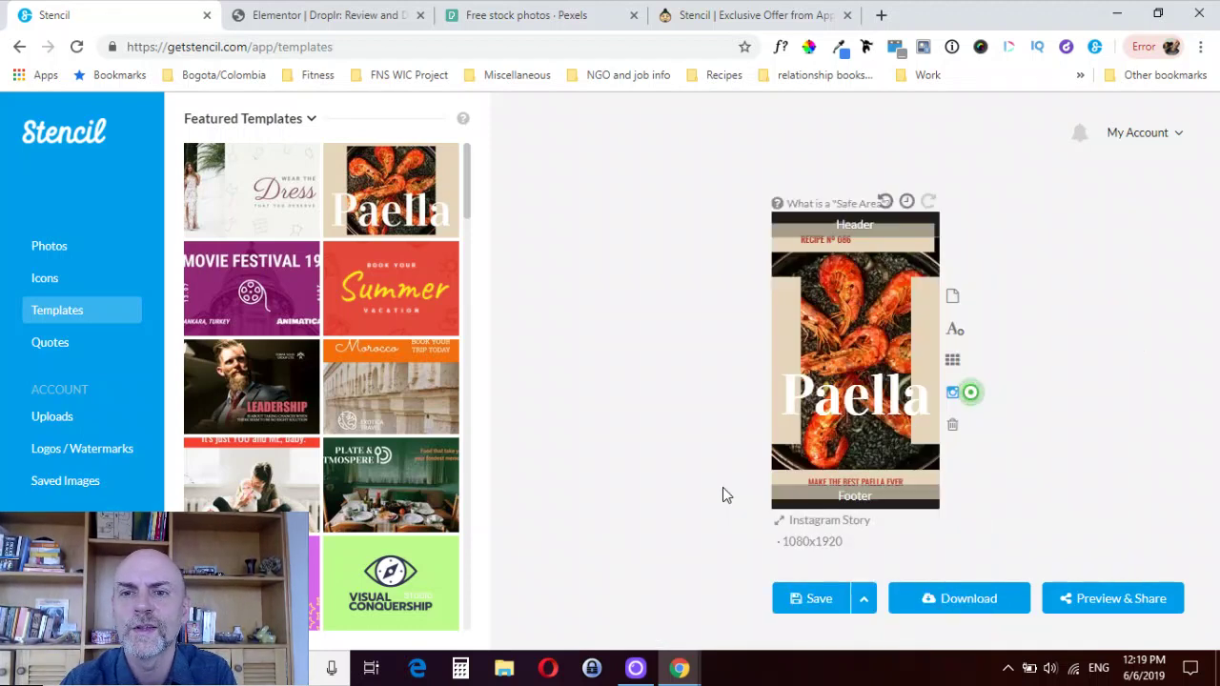
Try the Facebook Ad (Link) and LinkedIn Sponsored Ad 1200x627 ad sizes.
{"action": "left_click", "coordinate": [794, 551]}
{"action": "left_click", "coordinate": [892, 426]}
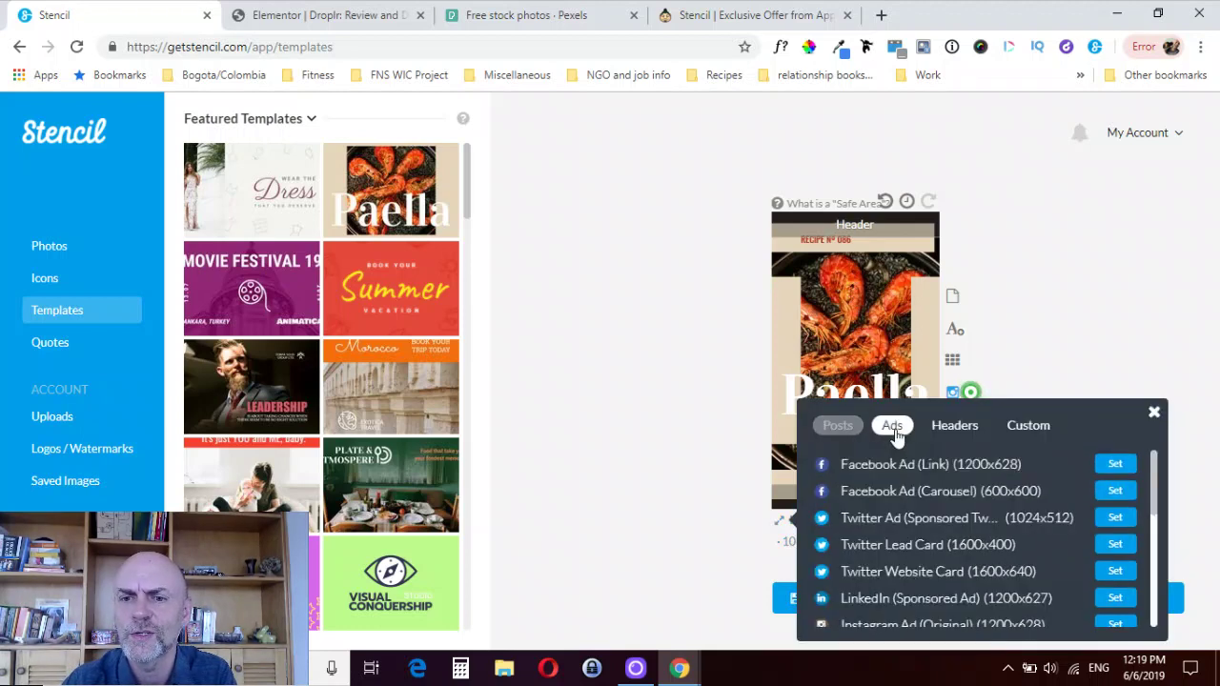
{"action": "left_click", "coordinate": [910, 465]}
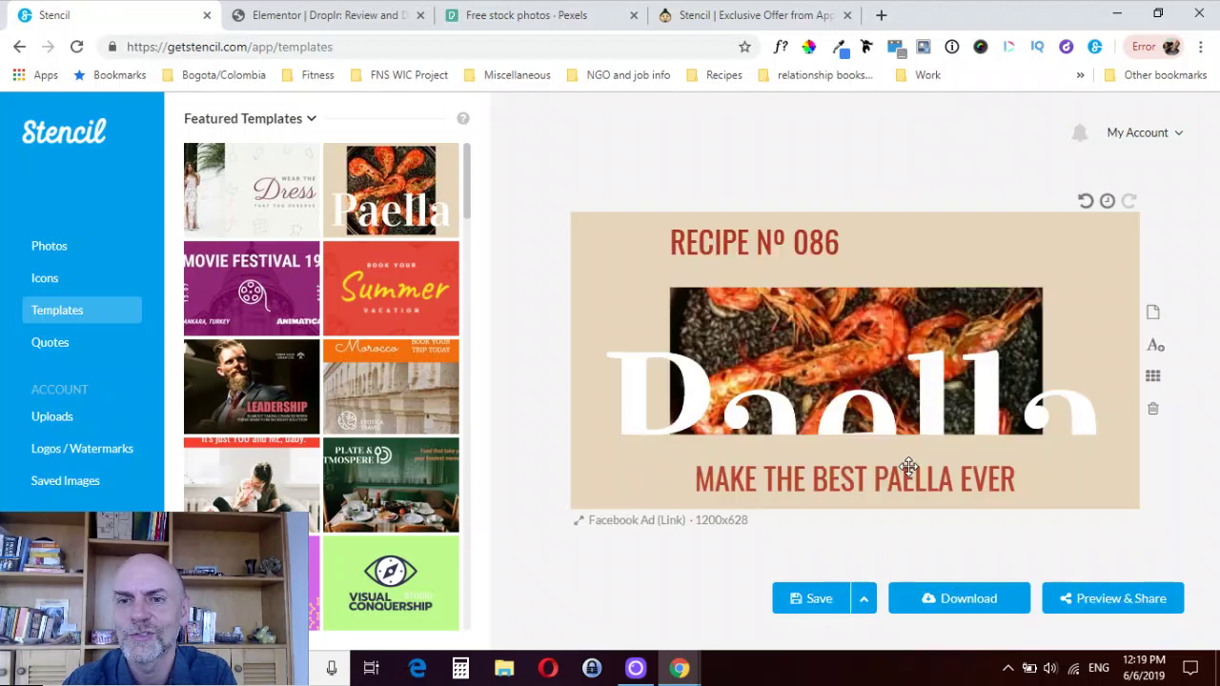
{"action": "left_click", "coordinate": [663, 521]}
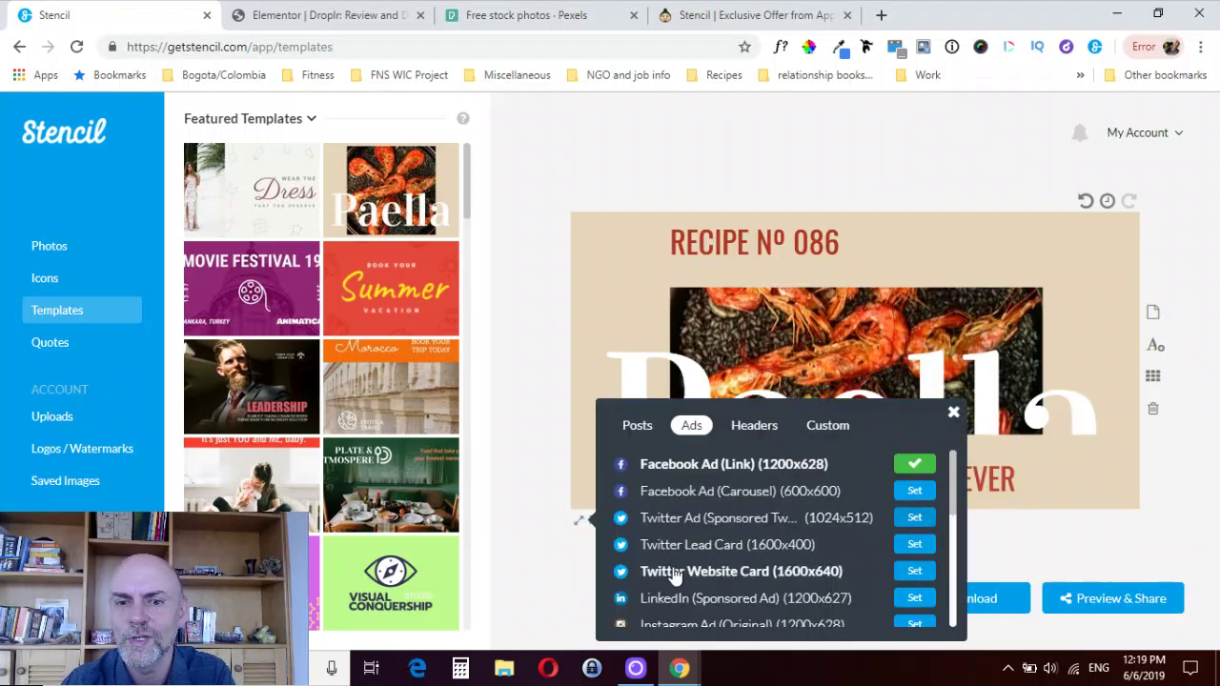
{"action": "left_click", "coordinate": [679, 598]}
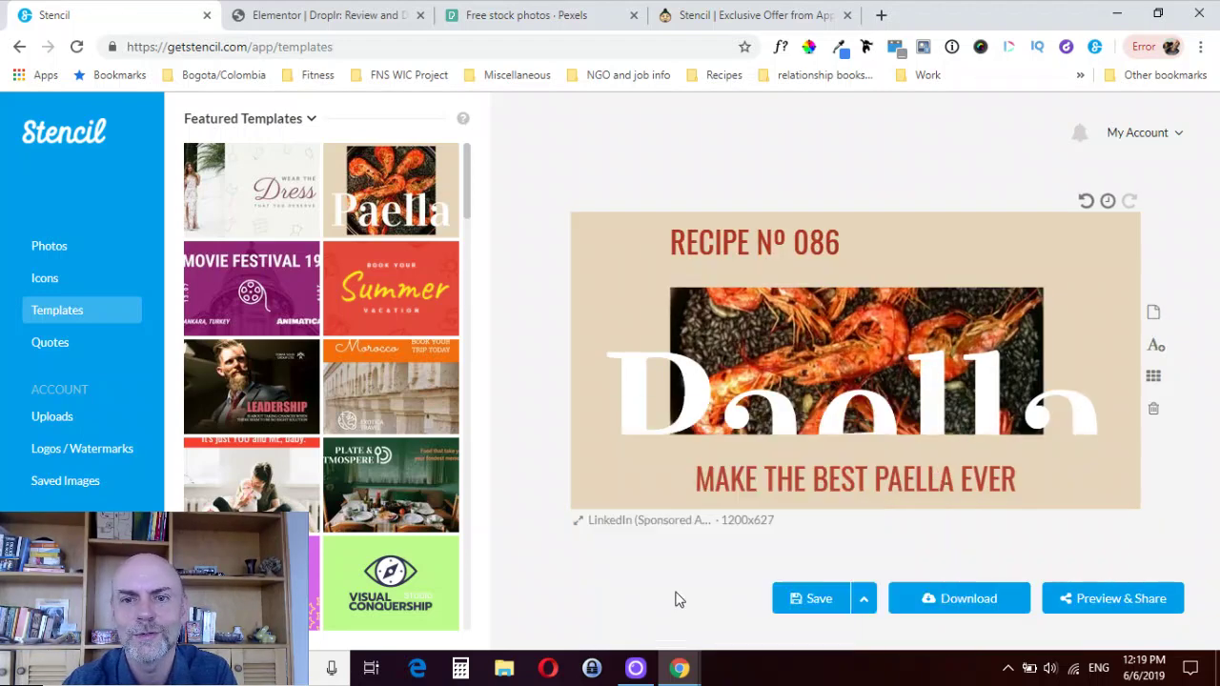
Resize to the LinkedIn Company Cover header size with the safe-area overlay shown.
{"action": "left_click", "coordinate": [671, 521]}
{"action": "left_click", "coordinate": [751, 426]}
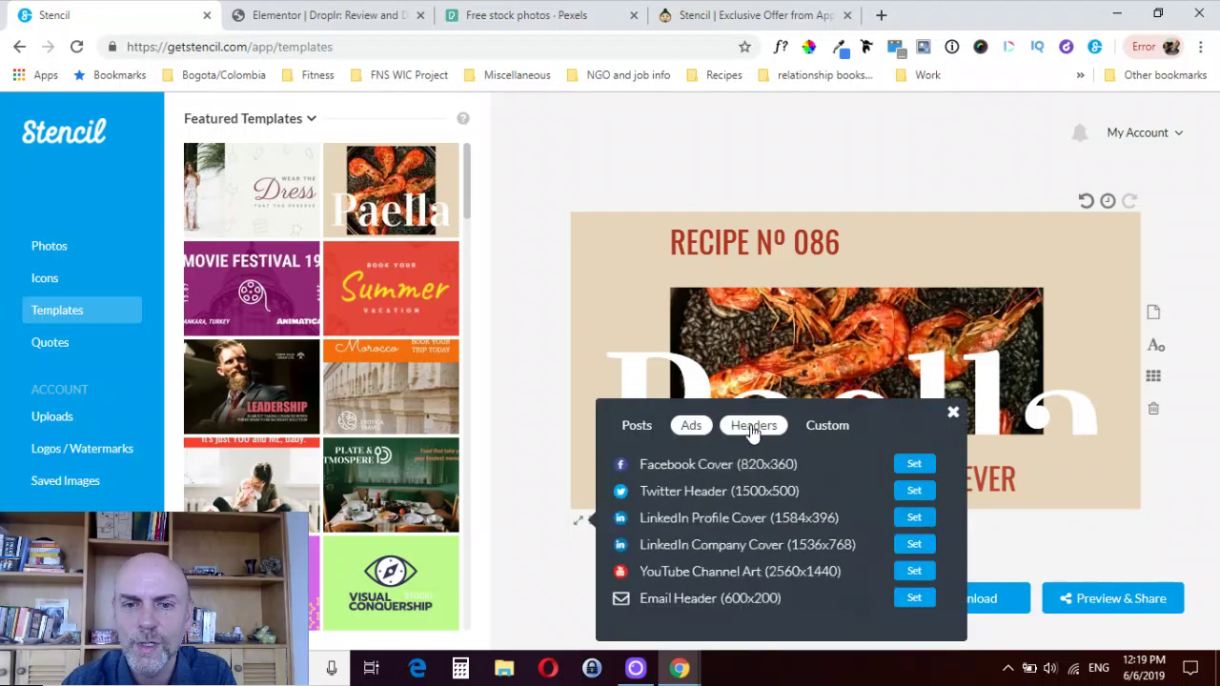
{"action": "left_click", "coordinate": [682, 546]}
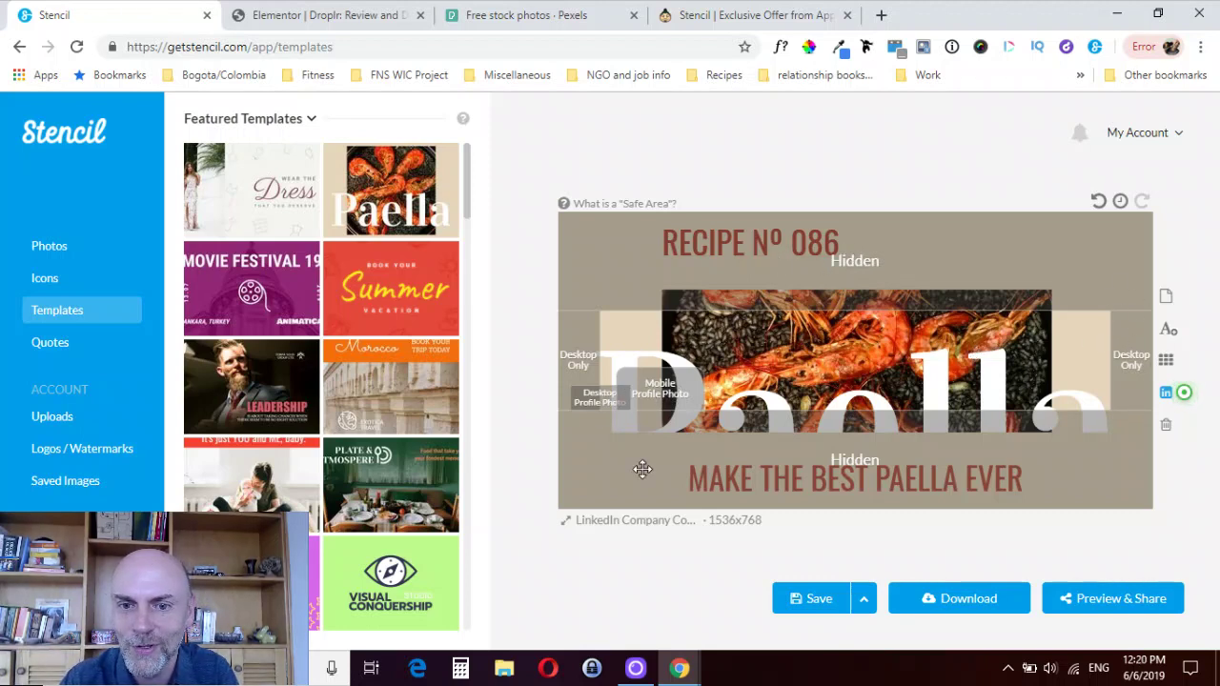
{"action": "left_click", "coordinate": [1165, 395]}
{"action": "left_click", "coordinate": [1165, 394]}
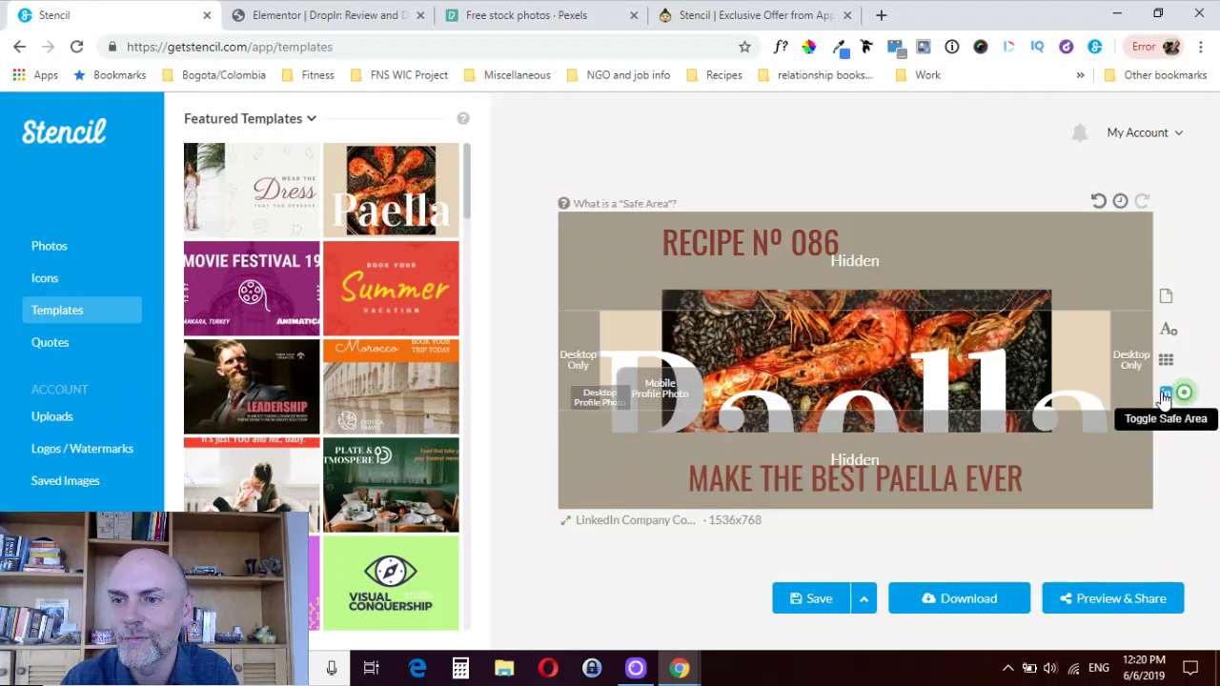
Add a custom size named 'my size' at 700x500 and apply it to the graphic.
{"action": "left_click", "coordinate": [689, 522]}
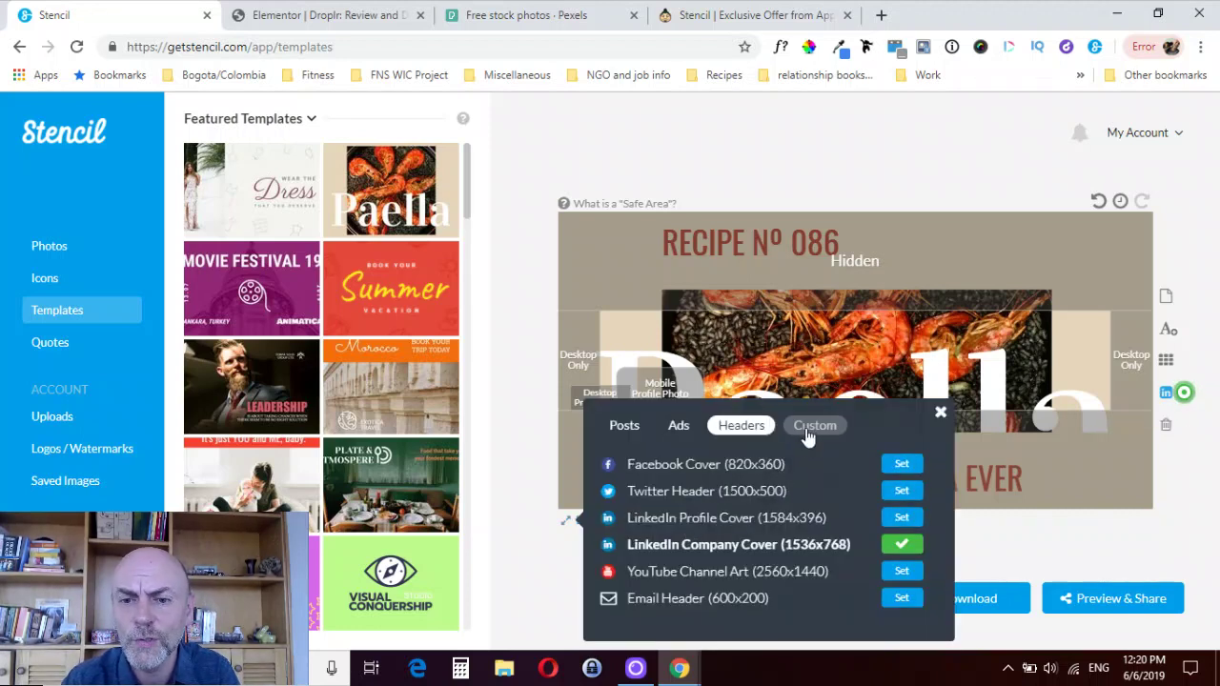
{"action": "left_click", "coordinate": [815, 426]}
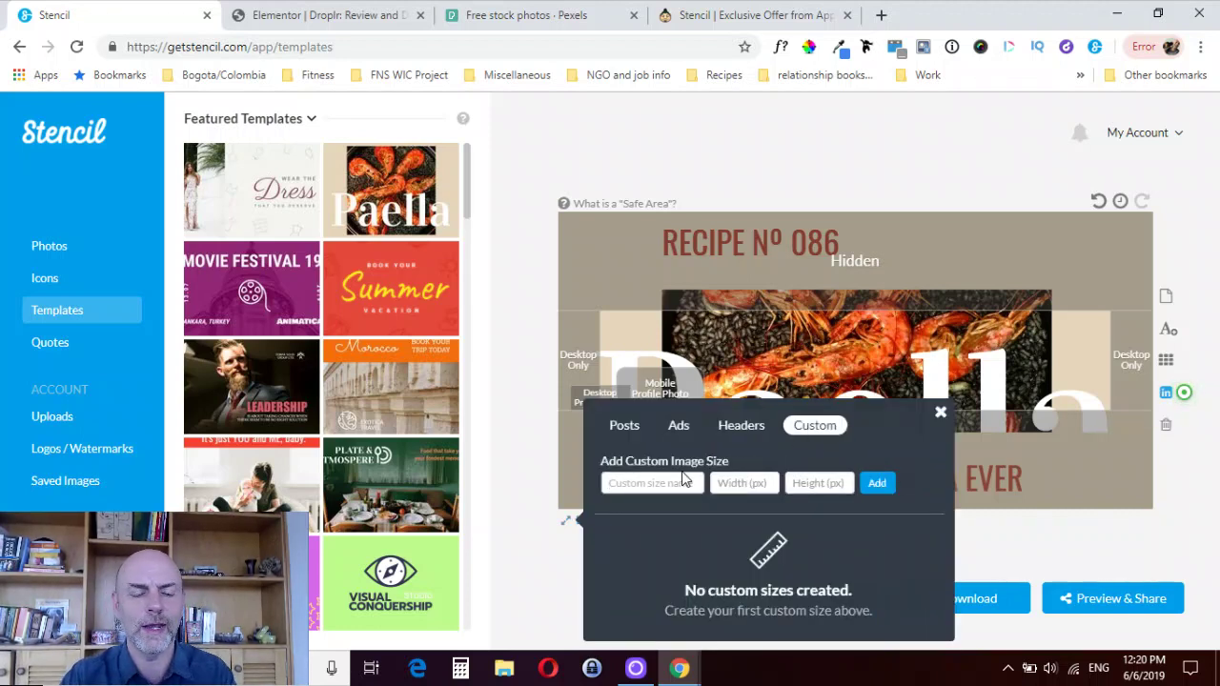
{"action": "type", "text": "700"}
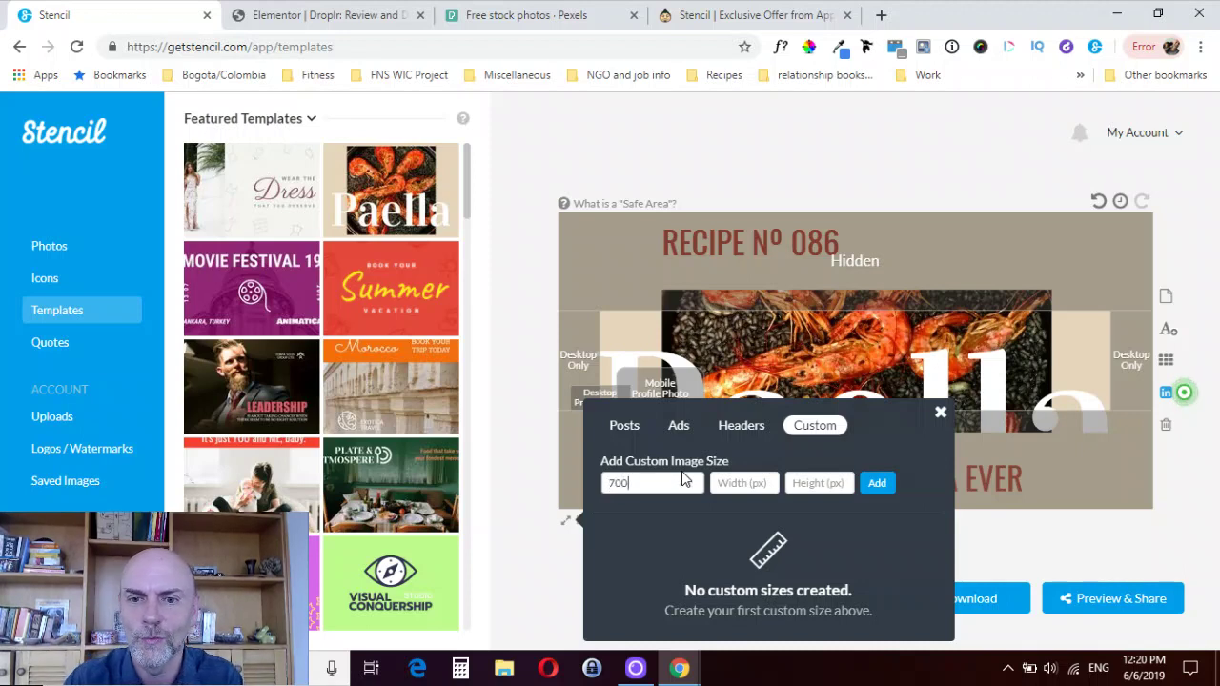
{"action": "key", "text": "ctrl+a"}
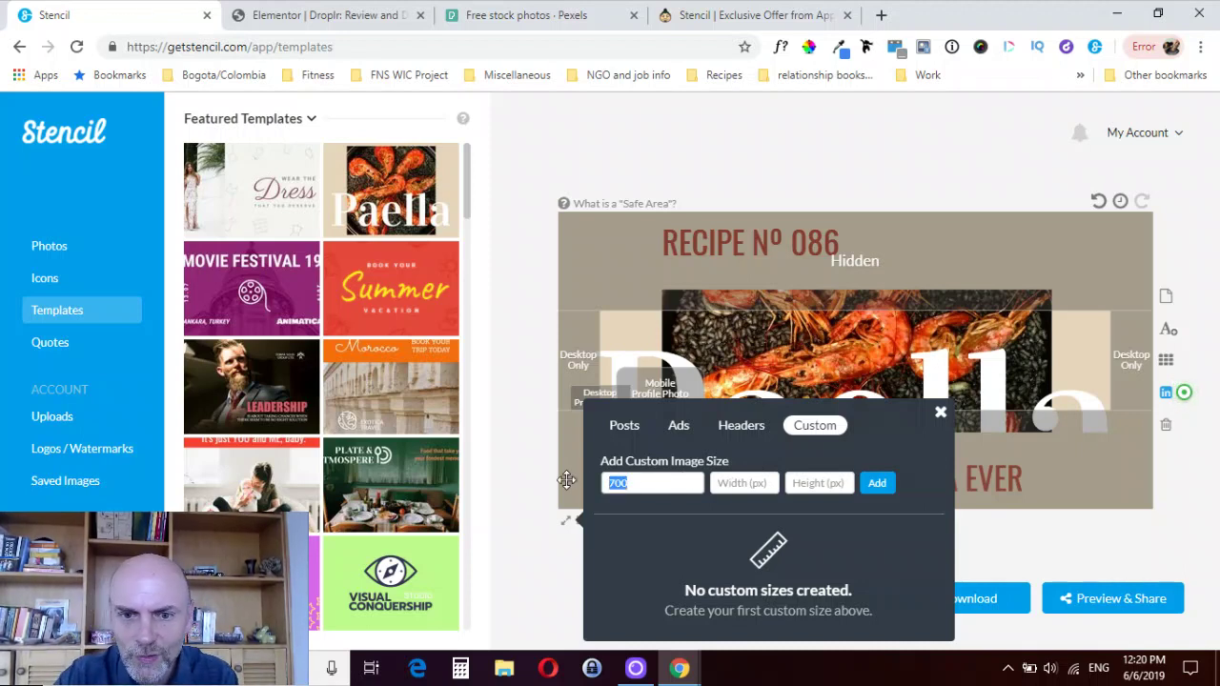
{"action": "key", "text": "BackSpace"}
{"action": "type", "text": "my z"}
{"action": "type", "text": "ize"}
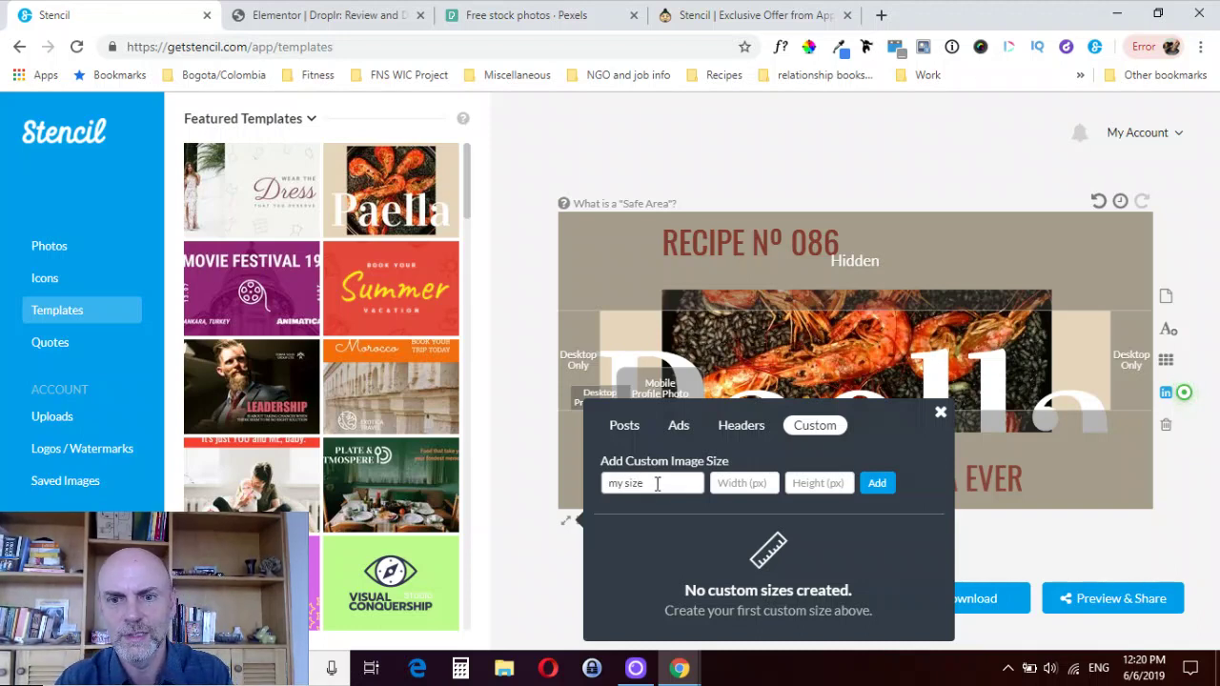
{"action": "left_click", "coordinate": [735, 484]}
{"action": "type", "text": "700"}
{"action": "left_click", "coordinate": [798, 486]}
{"action": "type", "text": "500"}
{"action": "left_click", "coordinate": [864, 486]}
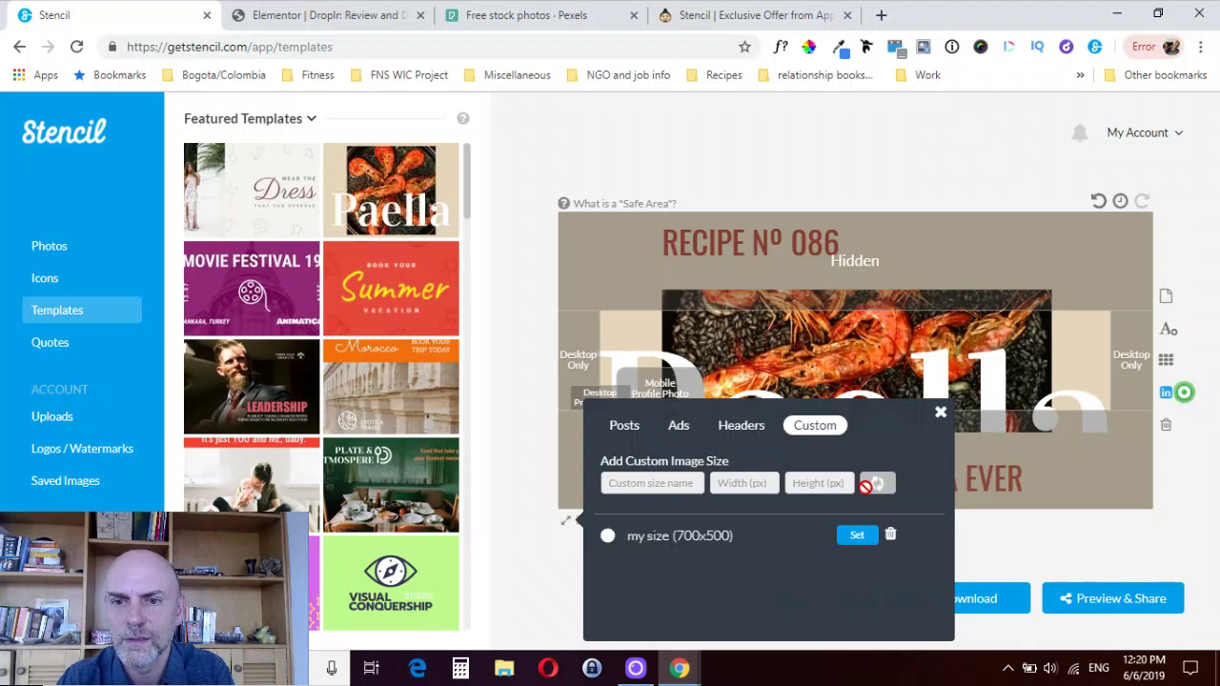
{"action": "left_click", "coordinate": [860, 540]}
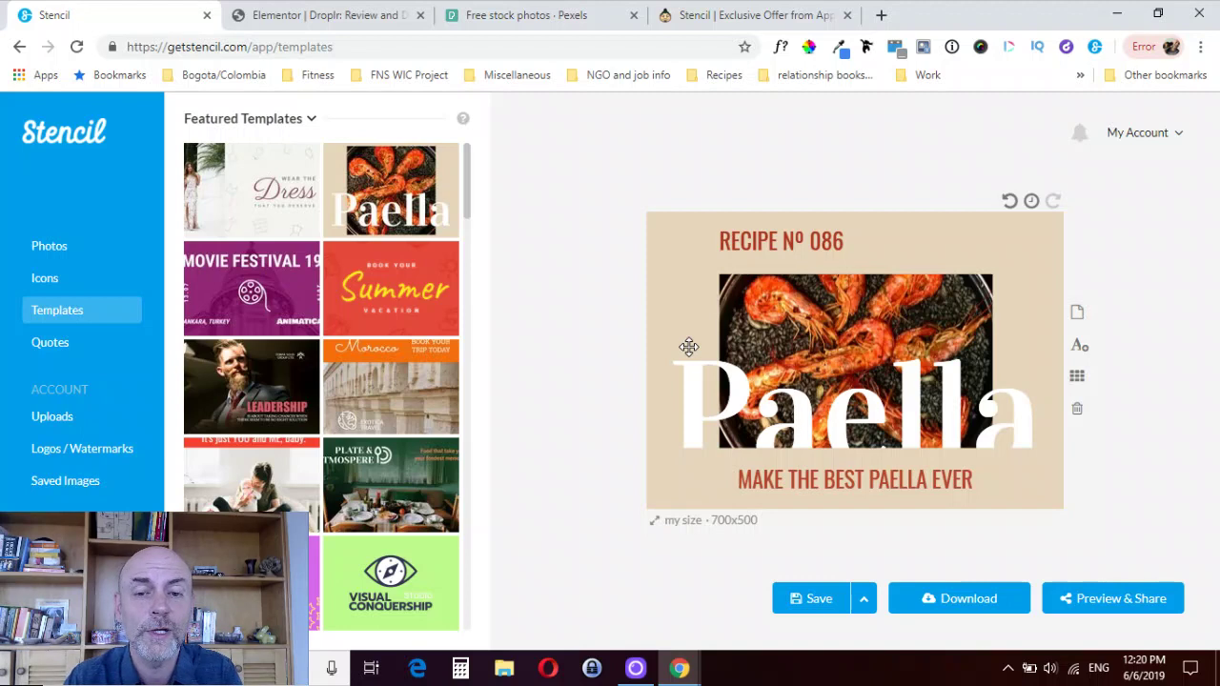
Browse post and ad size presets without changing the 700x500 size, then browse template categories.
{"action": "left_click", "coordinate": [686, 523]}
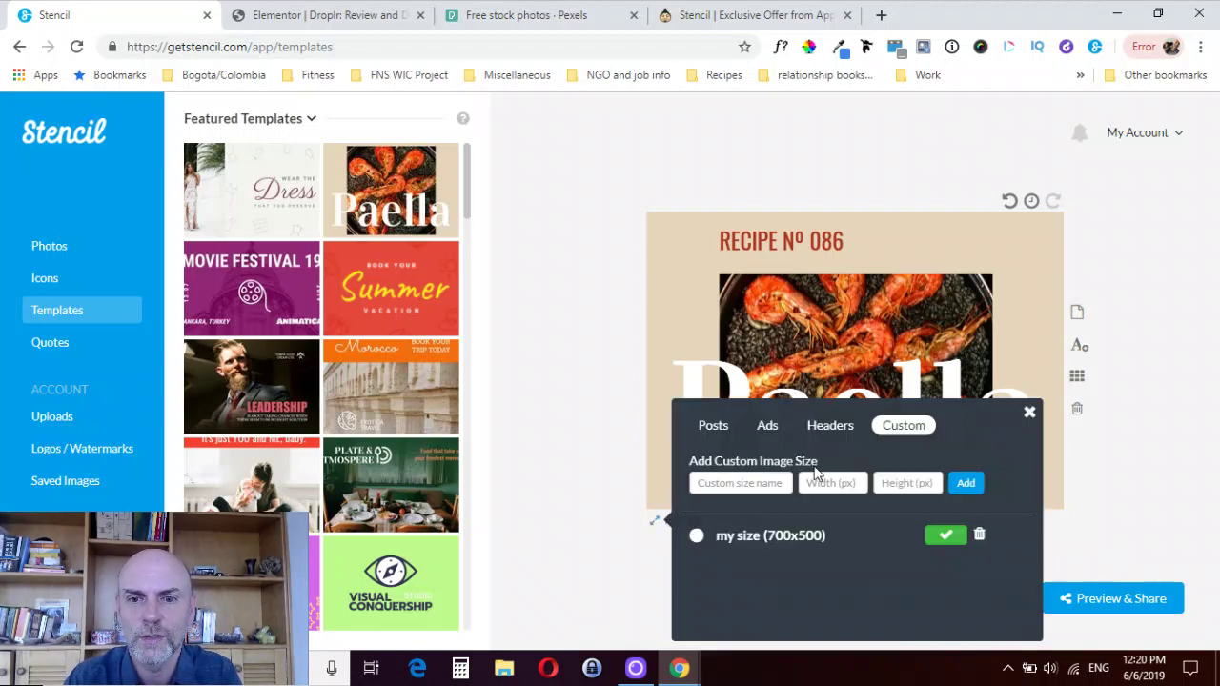
{"action": "left_click", "coordinate": [720, 429]}
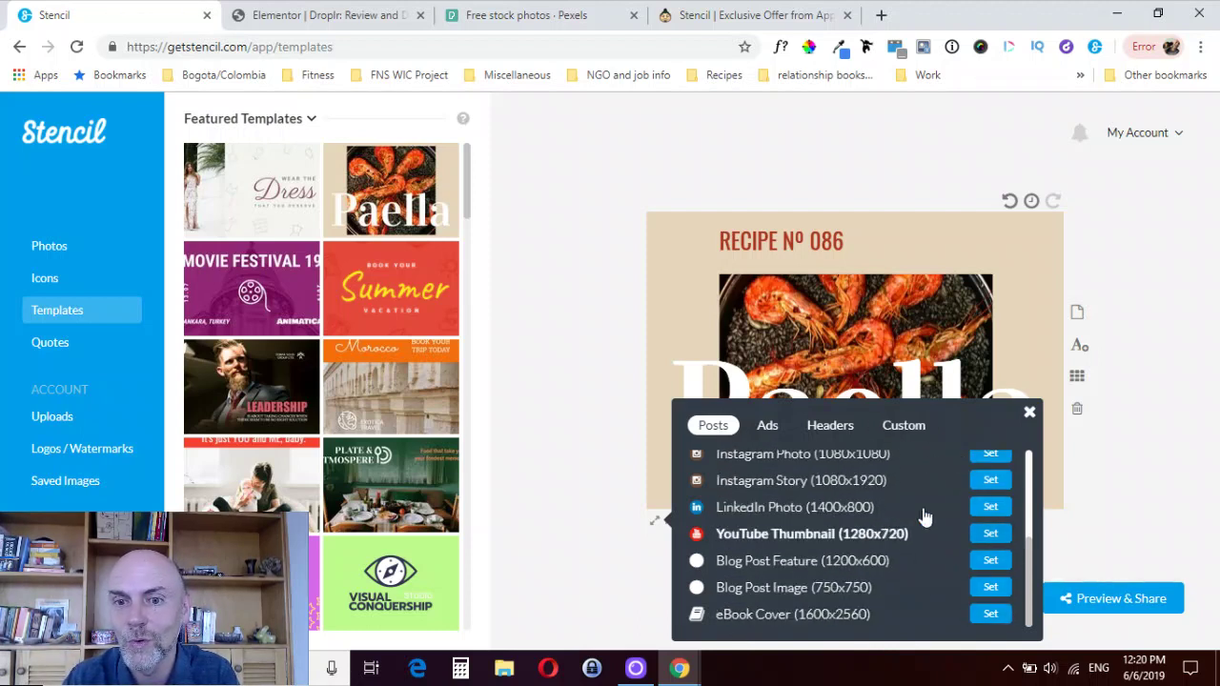
{"action": "left_click", "coordinate": [768, 428]}
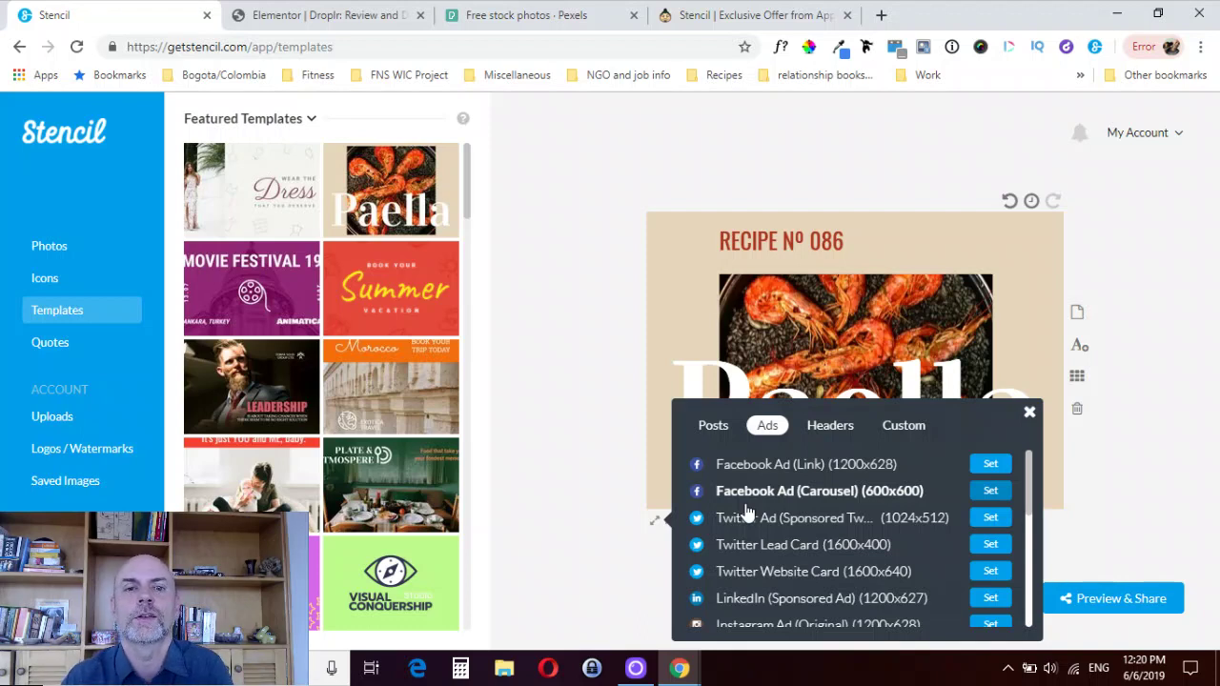
{"action": "left_click", "coordinate": [580, 437]}
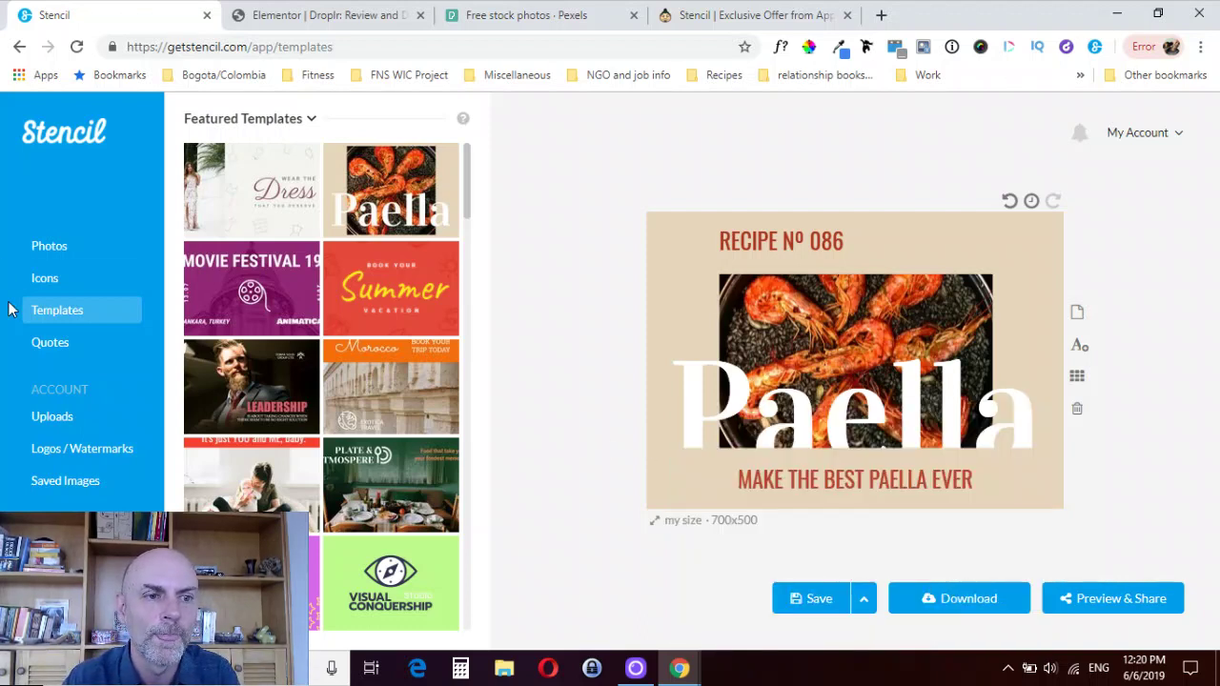
{"action": "left_click", "coordinate": [308, 122]}
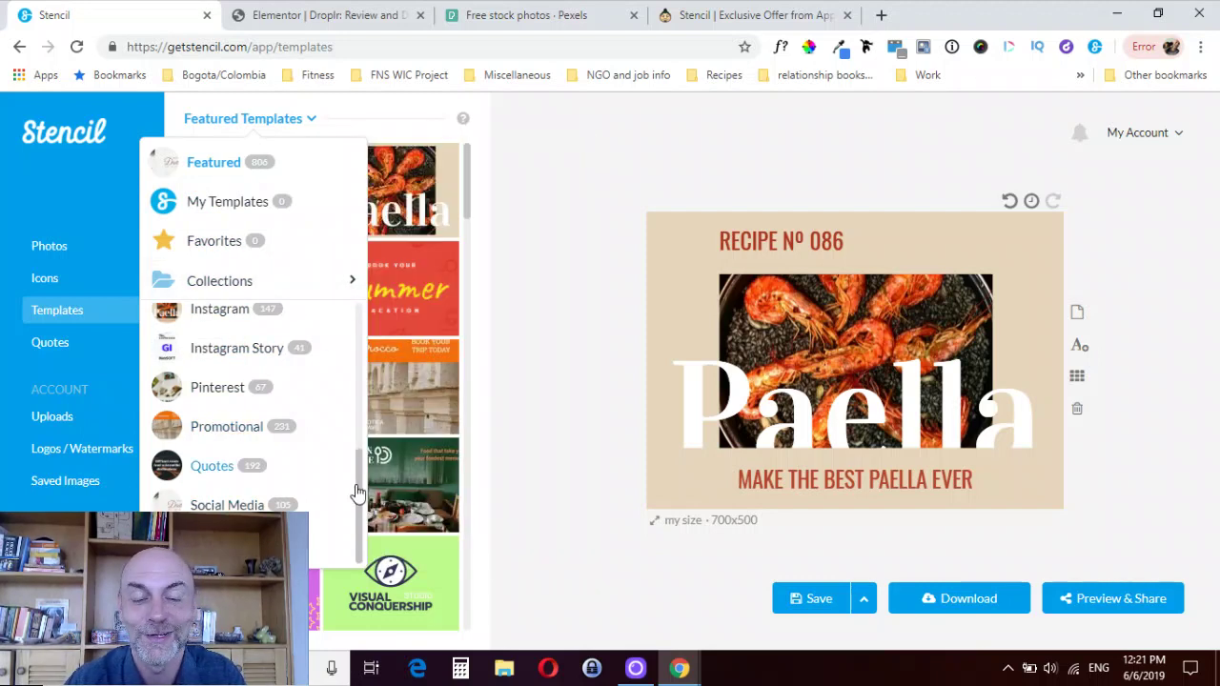
{"action": "left_click", "coordinate": [560, 295]}
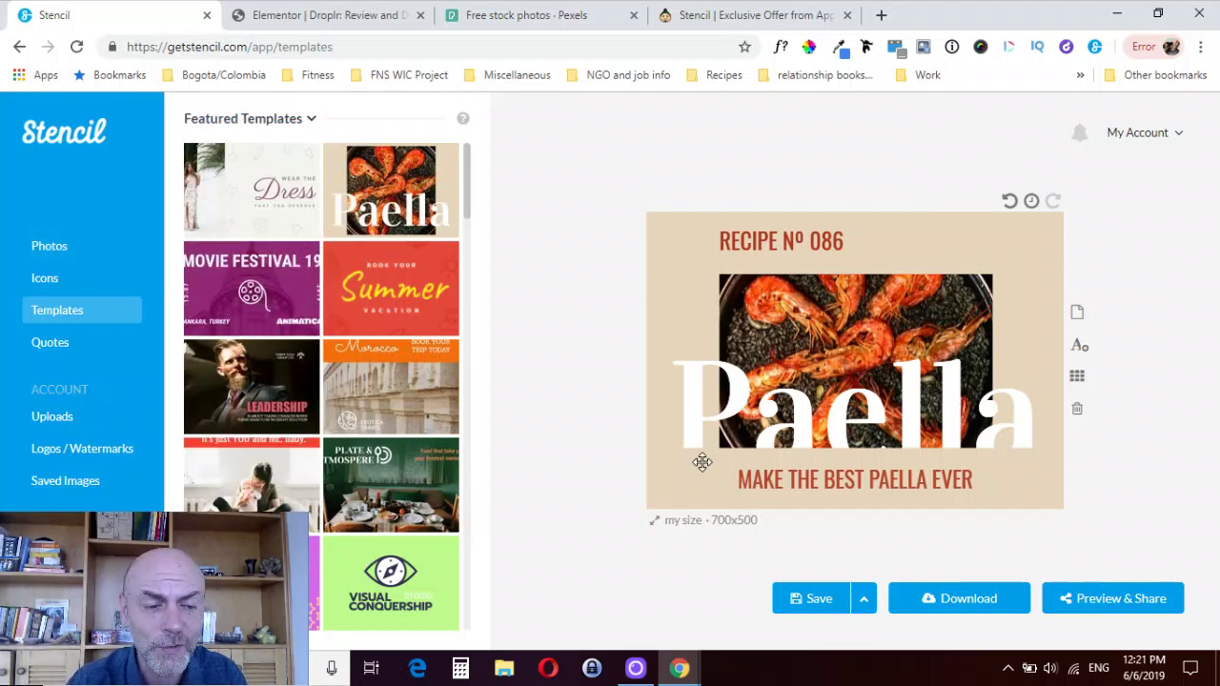
Open the Photos library and bring up the coffee cup photo's options menu.
{"action": "left_click", "coordinate": [60, 250]}
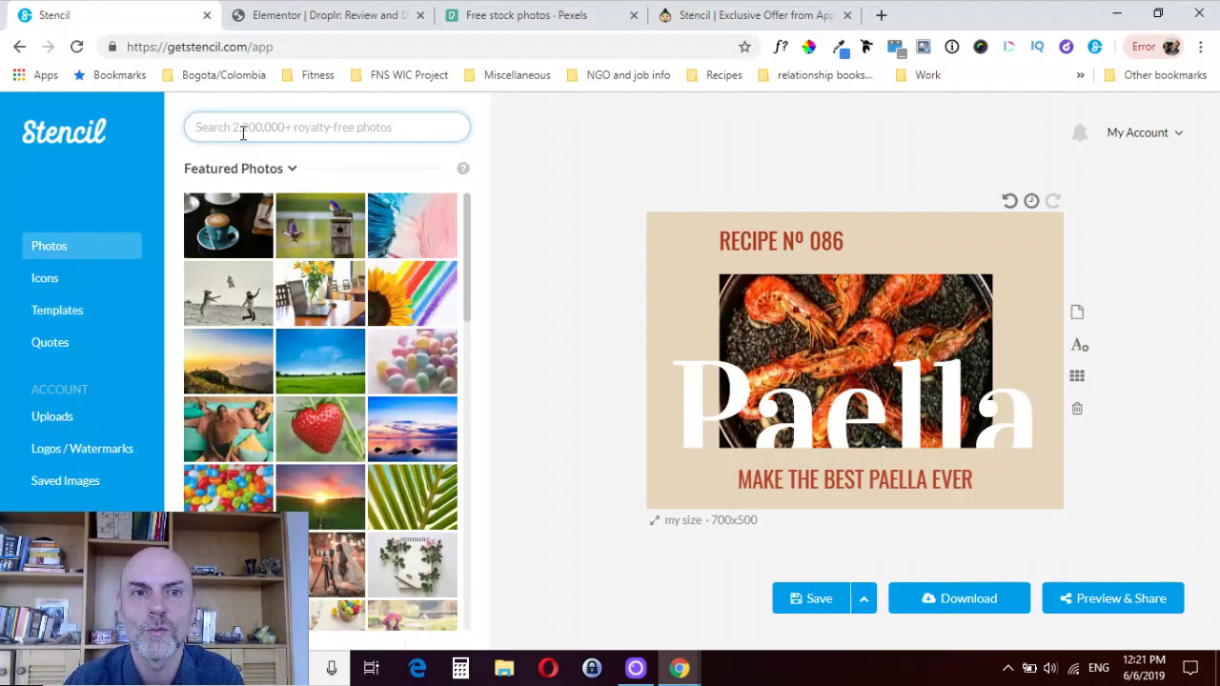
{"action": "left_click_drag", "start_coordinate": [467, 232], "coordinate": [459, 459]}
{"action": "scroll", "coordinate": [457, 443], "scroll_direction": "up", "scroll_amount": 8}
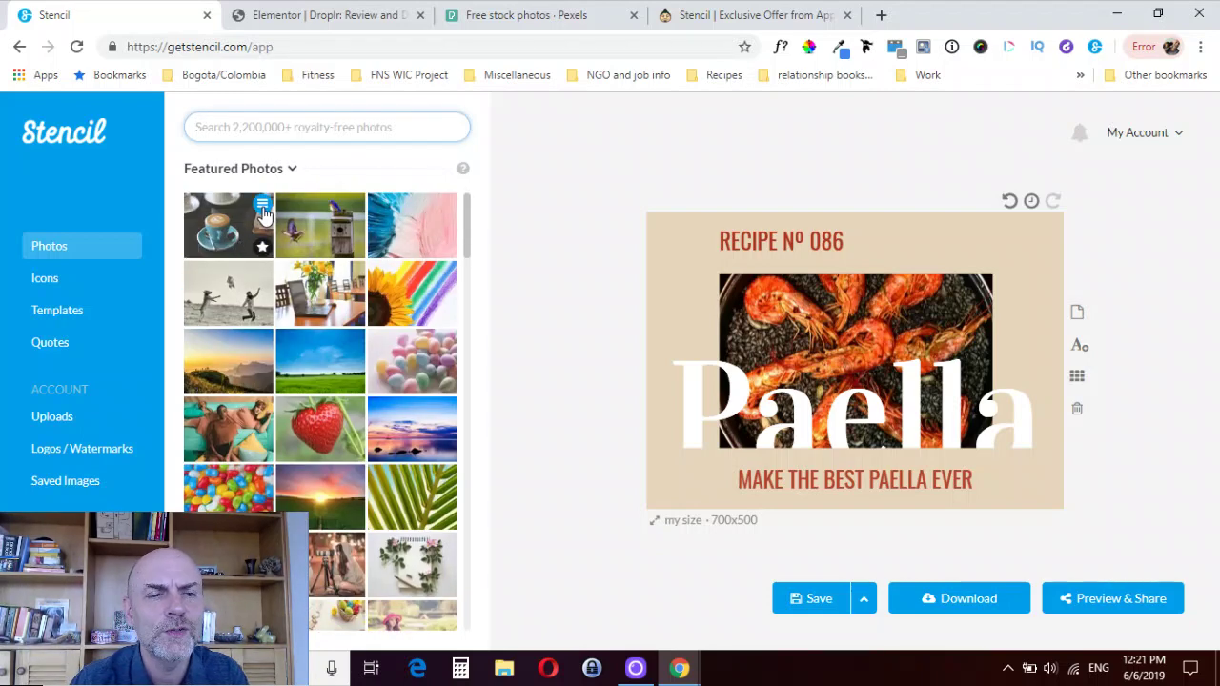
{"action": "left_click", "coordinate": [264, 216]}
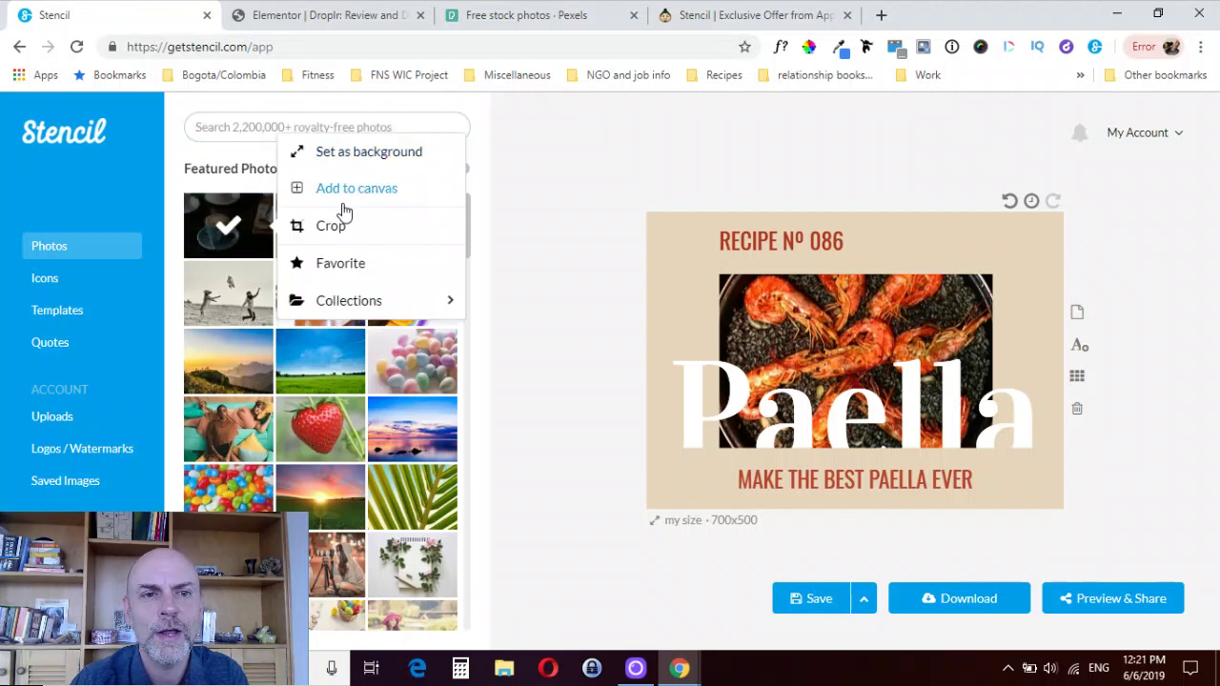
{"action": "mouse_move", "coordinate": [333, 294]}
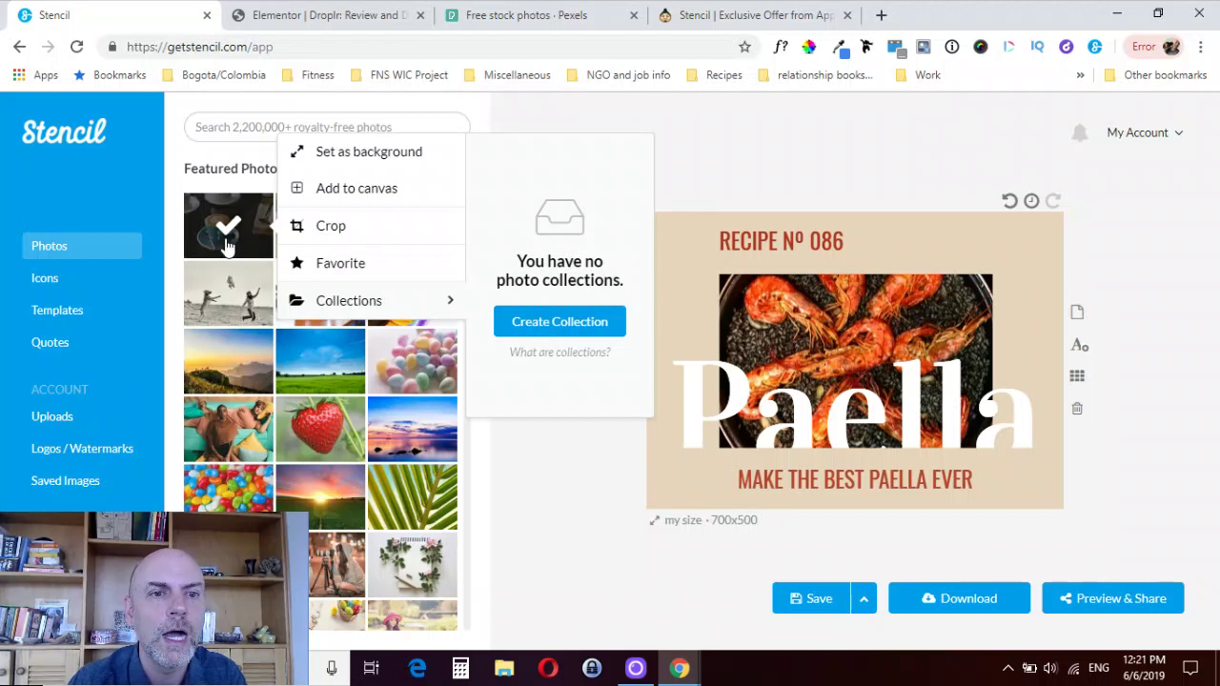
{"action": "left_click", "coordinate": [541, 231]}
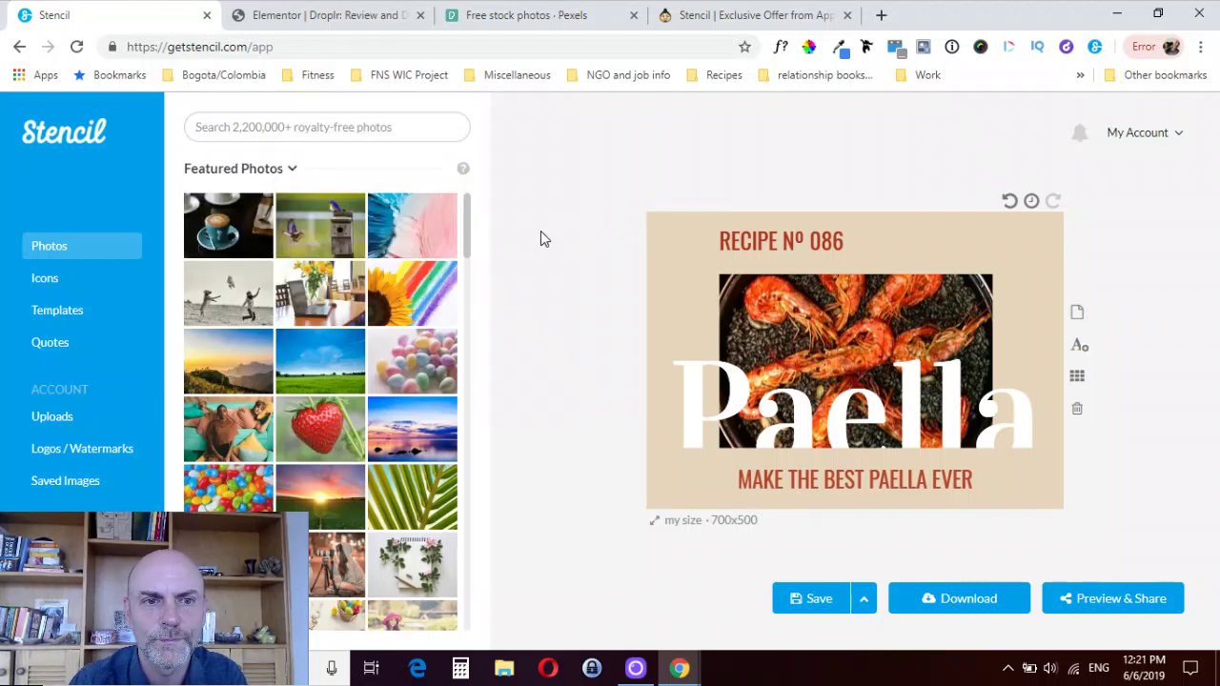
{"action": "left_click", "coordinate": [263, 212]}
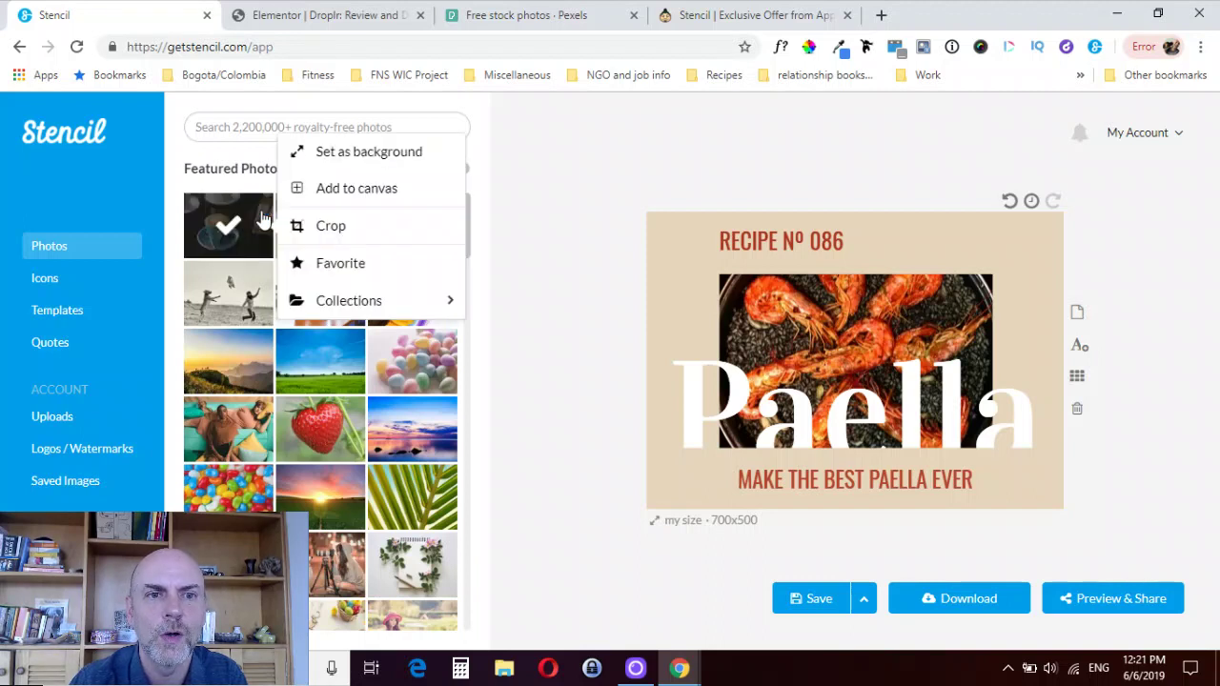
Set the coffee photo as background and apply the Lork Kelvin filter.
{"action": "left_click", "coordinate": [359, 159]}
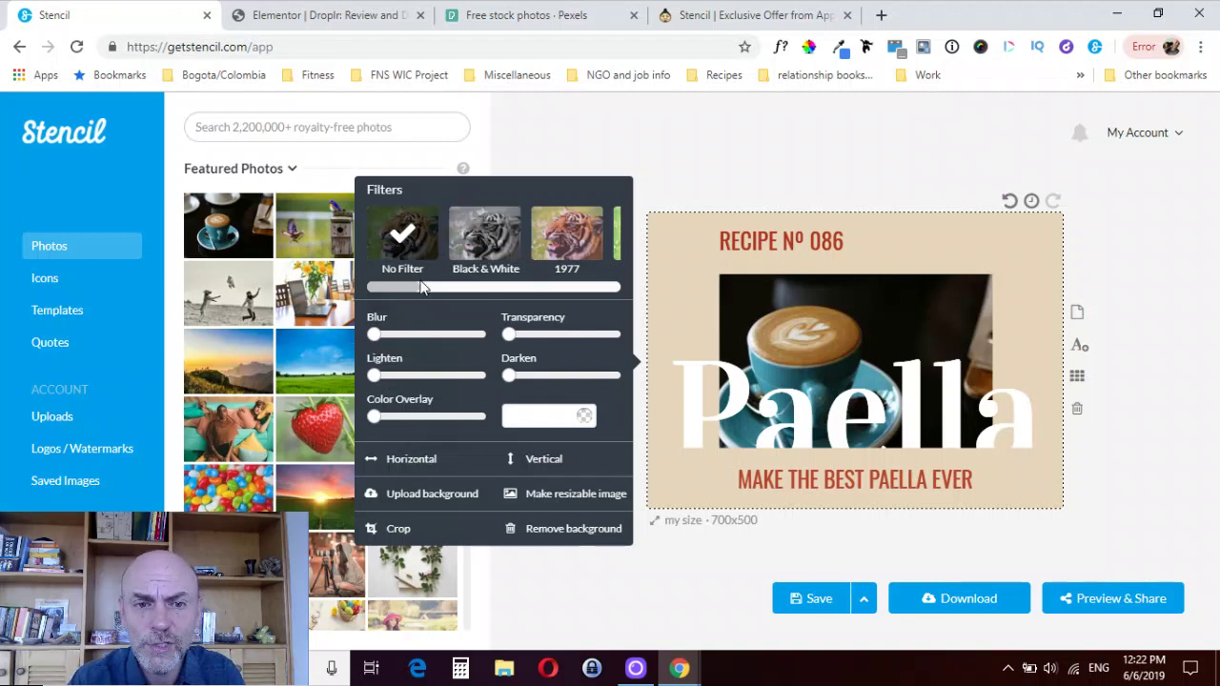
{"action": "left_click", "coordinate": [485, 238]}
{"action": "left_click", "coordinate": [562, 238]}
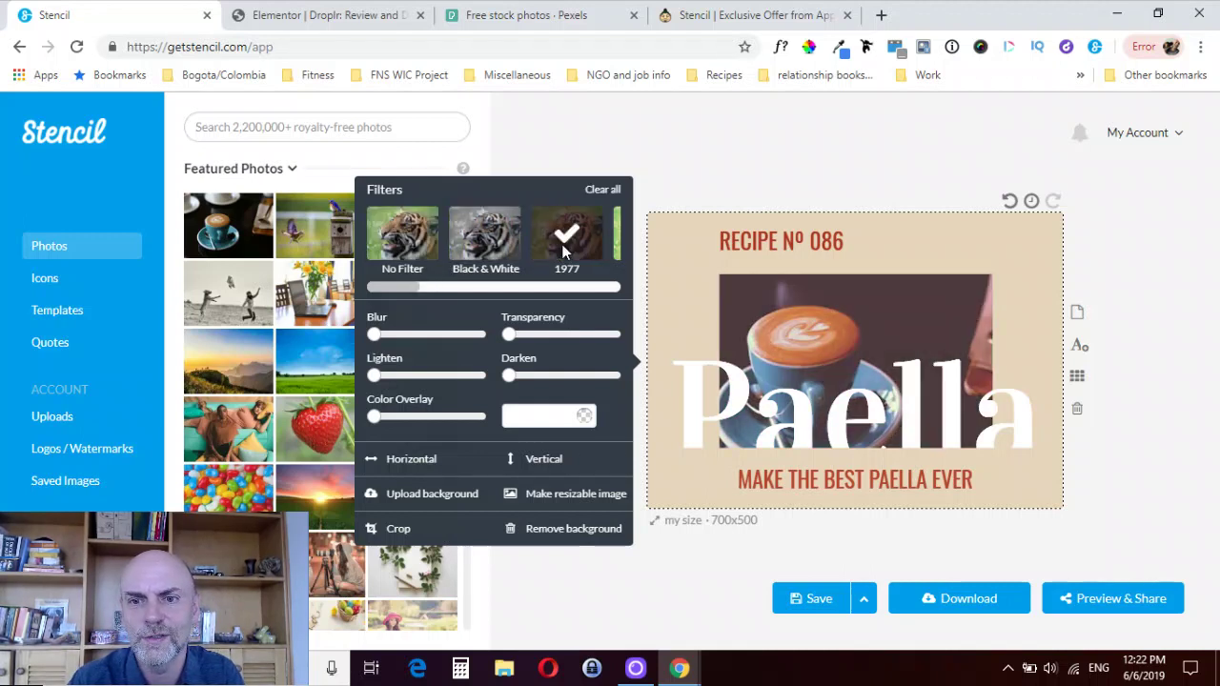
{"action": "mouse_move", "coordinate": [400, 287]}
{"action": "left_mouse_down"}
{"action": "mouse_move", "coordinate": [595, 297]}
{"action": "mouse_move", "coordinate": [408, 289]}
{"action": "left_mouse_up"}
{"action": "left_click", "coordinate": [586, 235]}
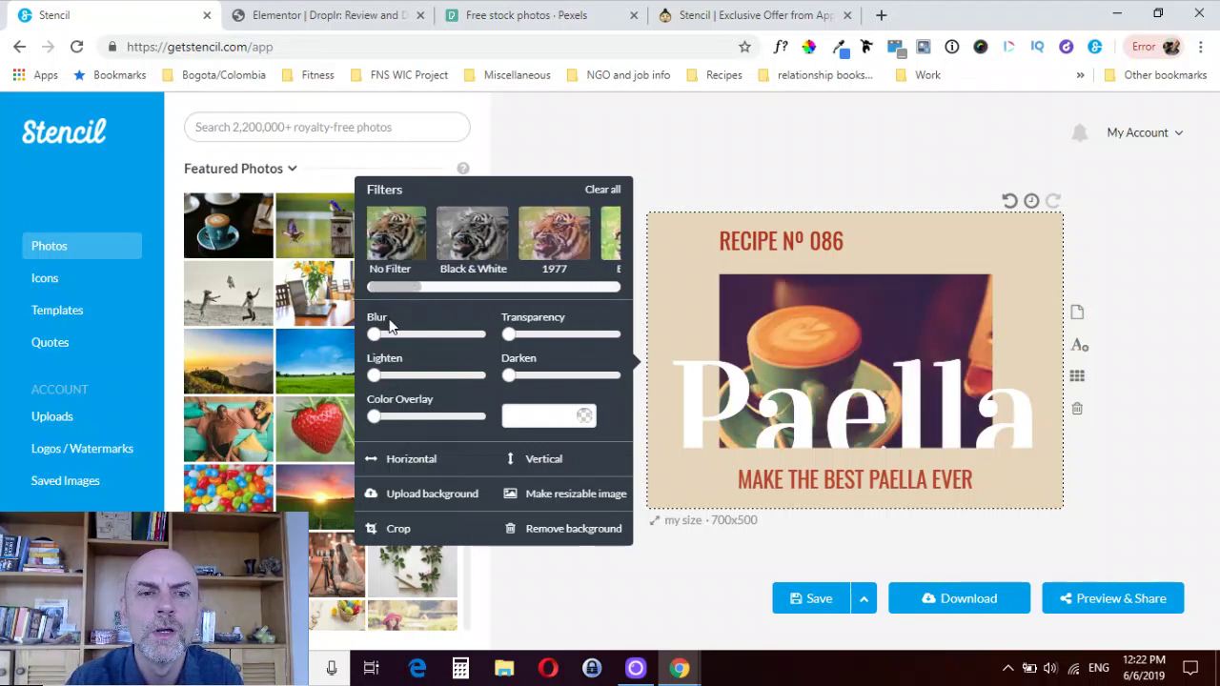
{"action": "mouse_move", "coordinate": [373, 335]}
{"action": "left_mouse_down"}
{"action": "mouse_move", "coordinate": [422, 341]}
{"action": "mouse_move", "coordinate": [364, 339]}
{"action": "left_mouse_up"}
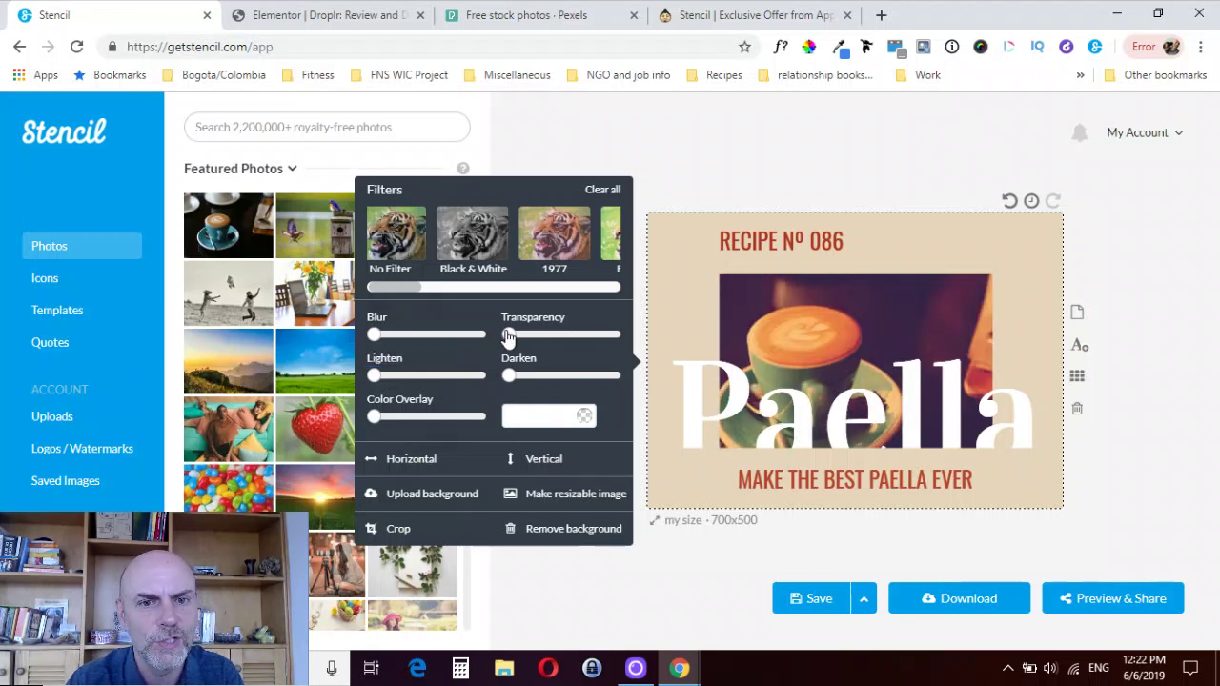
{"action": "mouse_move", "coordinate": [508, 336]}
{"action": "left_mouse_down"}
{"action": "mouse_move", "coordinate": [550, 339]}
{"action": "mouse_move", "coordinate": [506, 341]}
{"action": "left_mouse_up"}
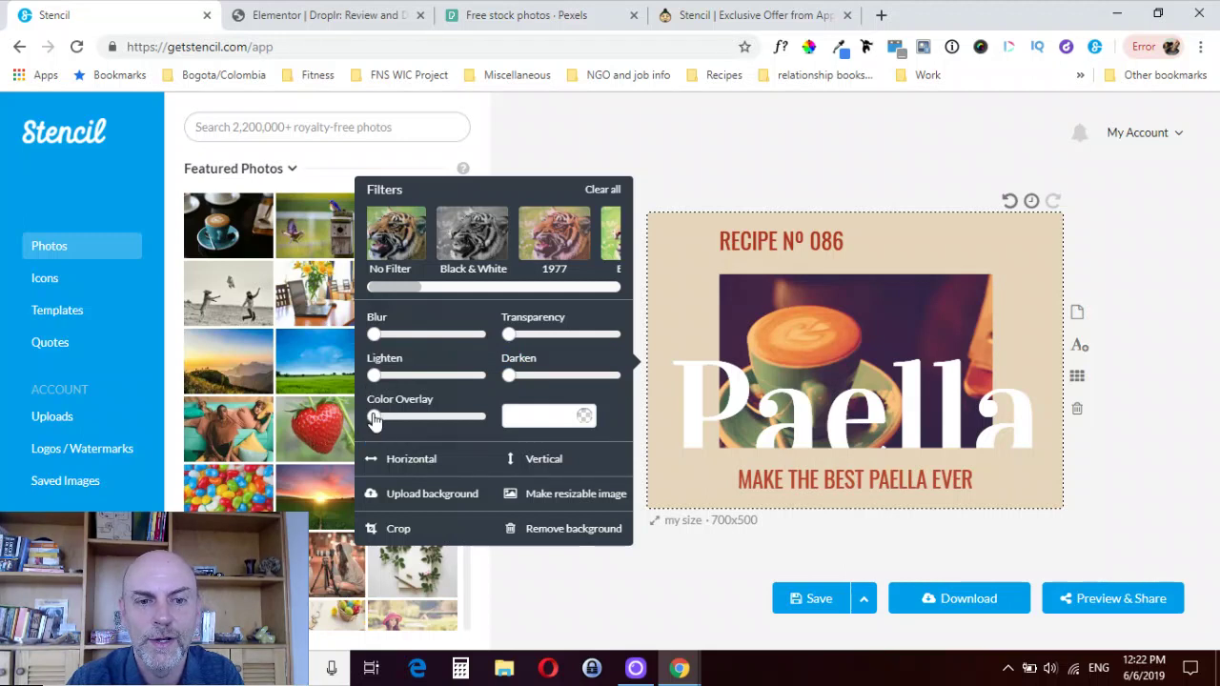
Add a weakened #b80909 red colour overlay and mirror the photo horizontally.
{"action": "left_click", "coordinate": [547, 416]}
{"action": "type", "text": "#1a0303"}
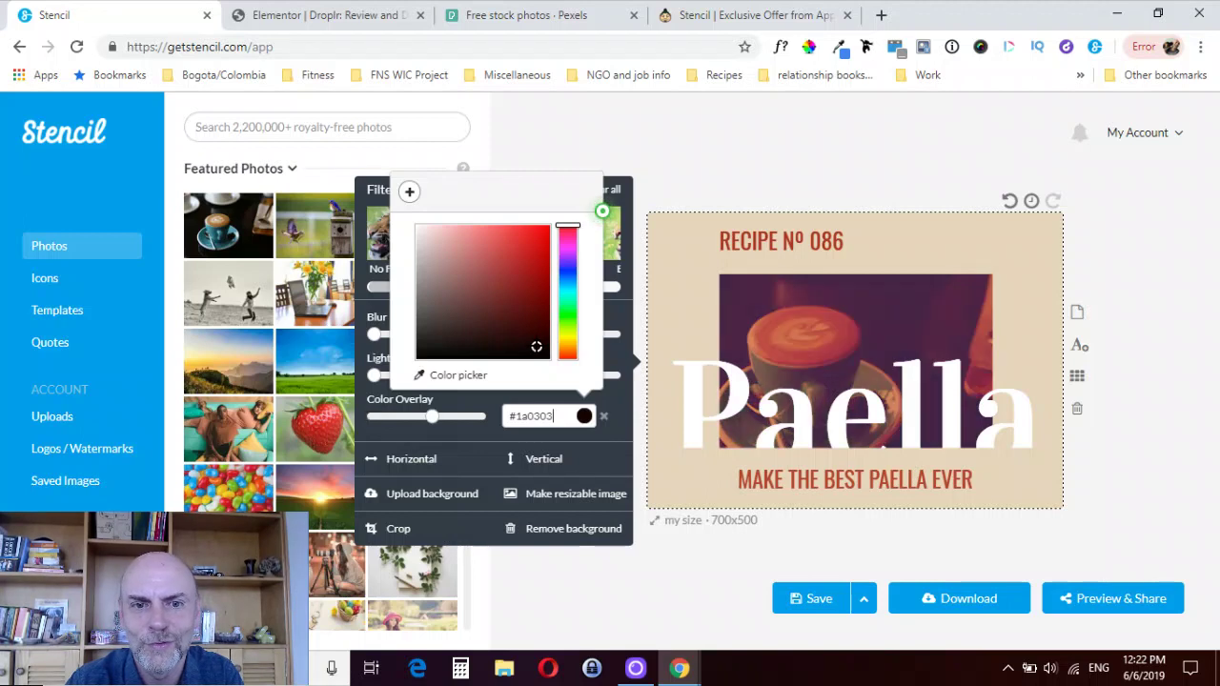
{"action": "left_click_drag", "start_coordinate": [537, 347], "coordinate": [543, 263]}
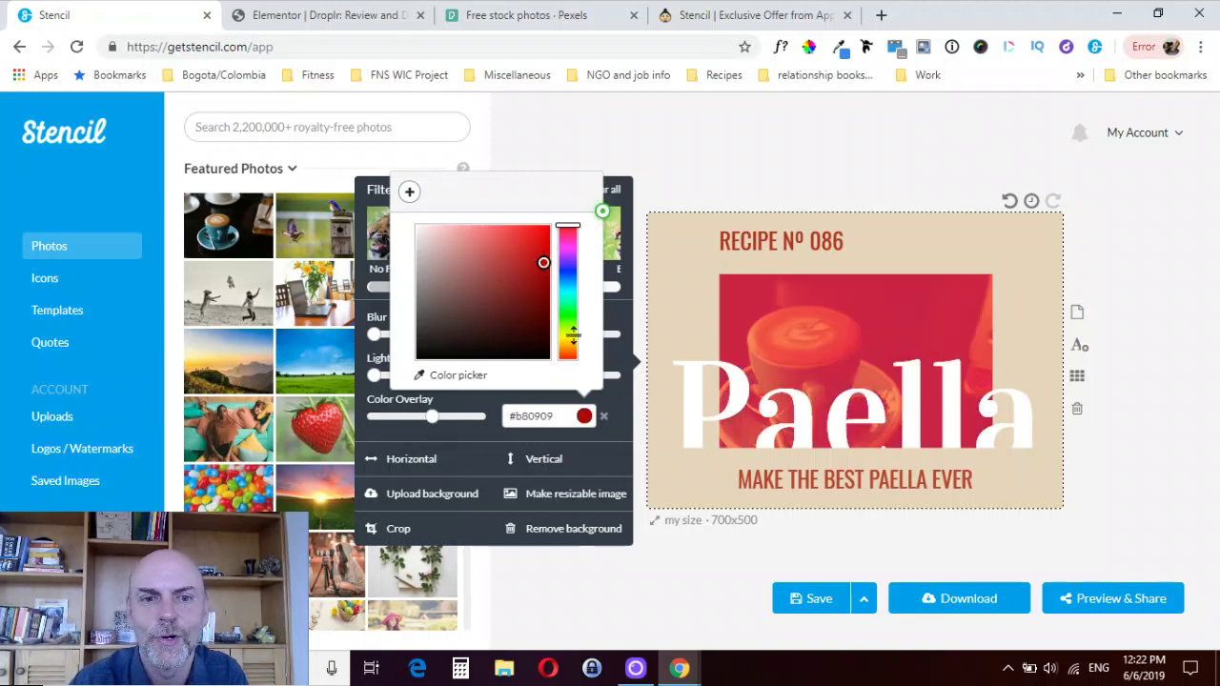
{"action": "left_click", "coordinate": [602, 210]}
{"action": "left_click_drag", "start_coordinate": [432, 416], "coordinate": [379, 413]}
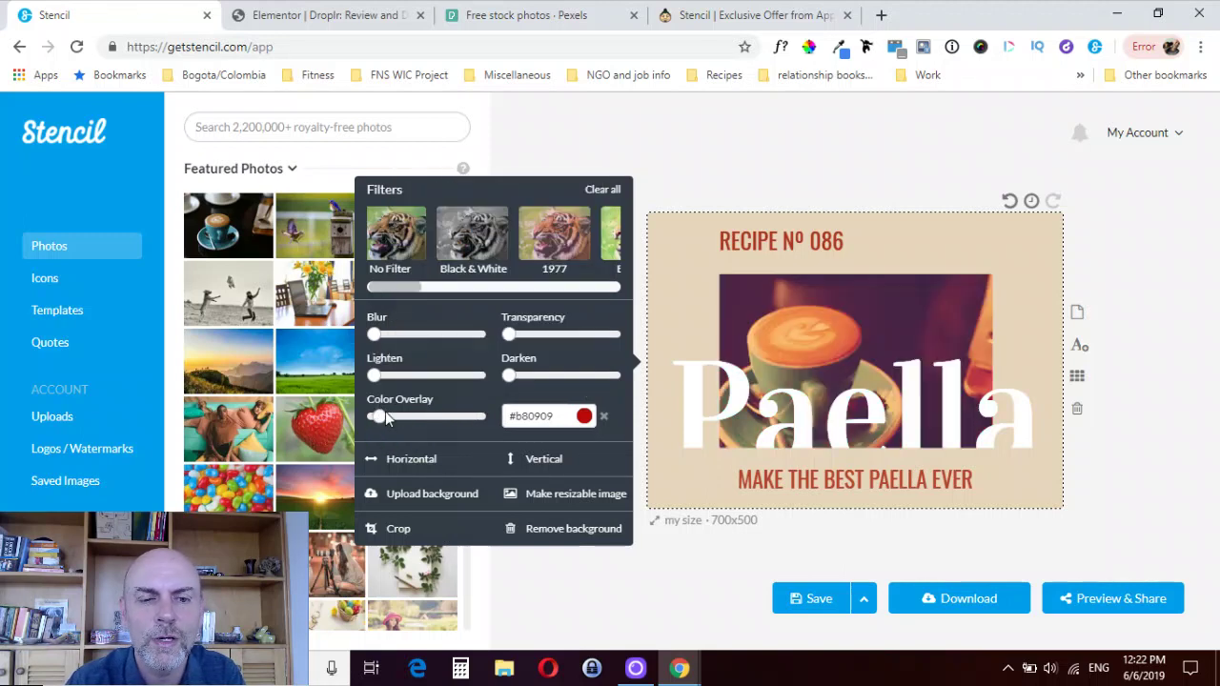
{"action": "left_click", "coordinate": [522, 466]}
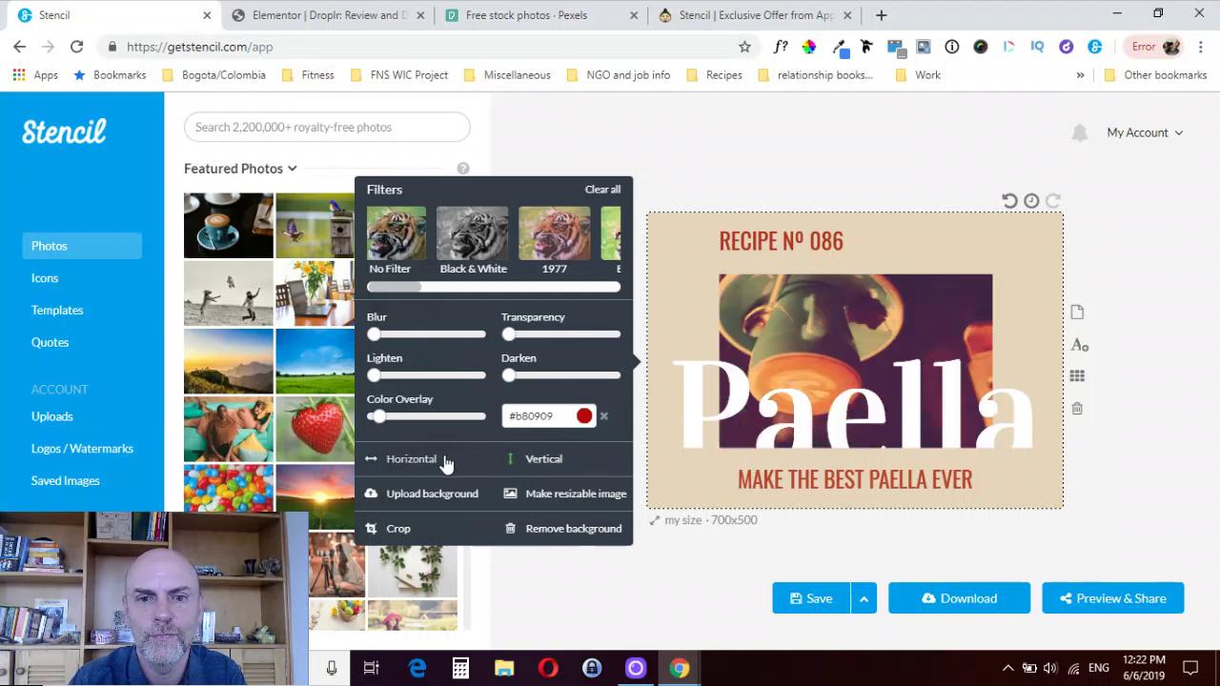
{"action": "left_click", "coordinate": [535, 463]}
{"action": "left_click", "coordinate": [429, 463]}
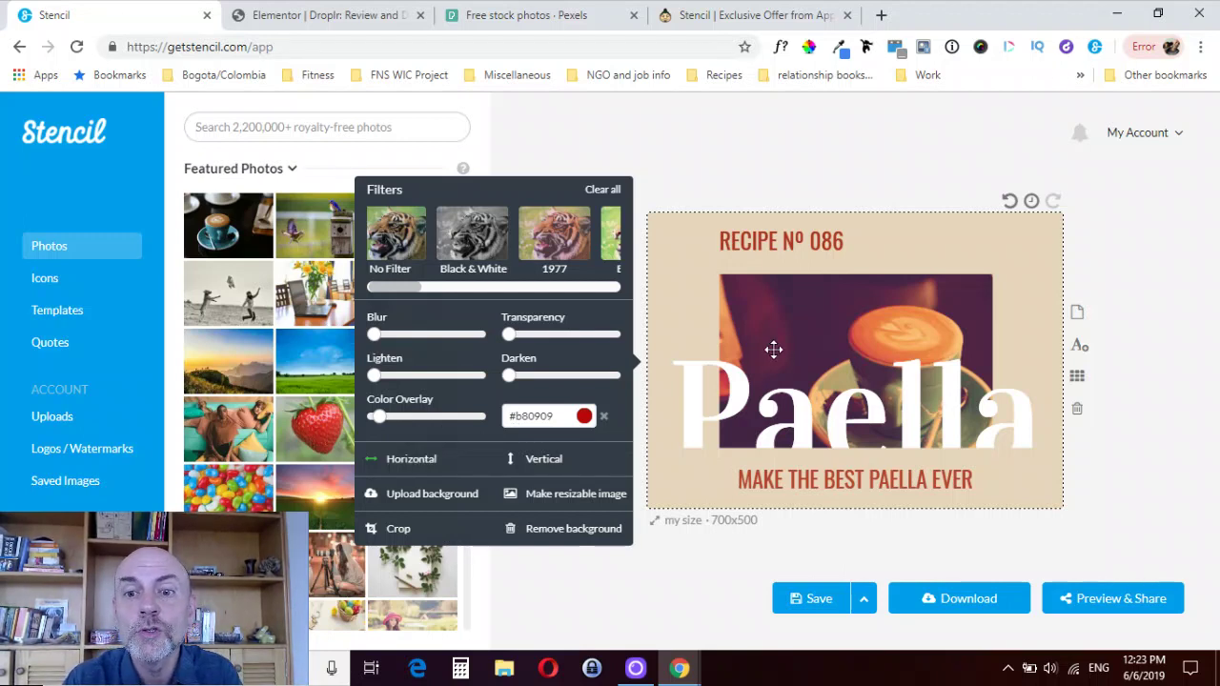
Try the coffee photo as a movable resizable image, then set it back as background.
{"action": "left_click", "coordinate": [532, 503]}
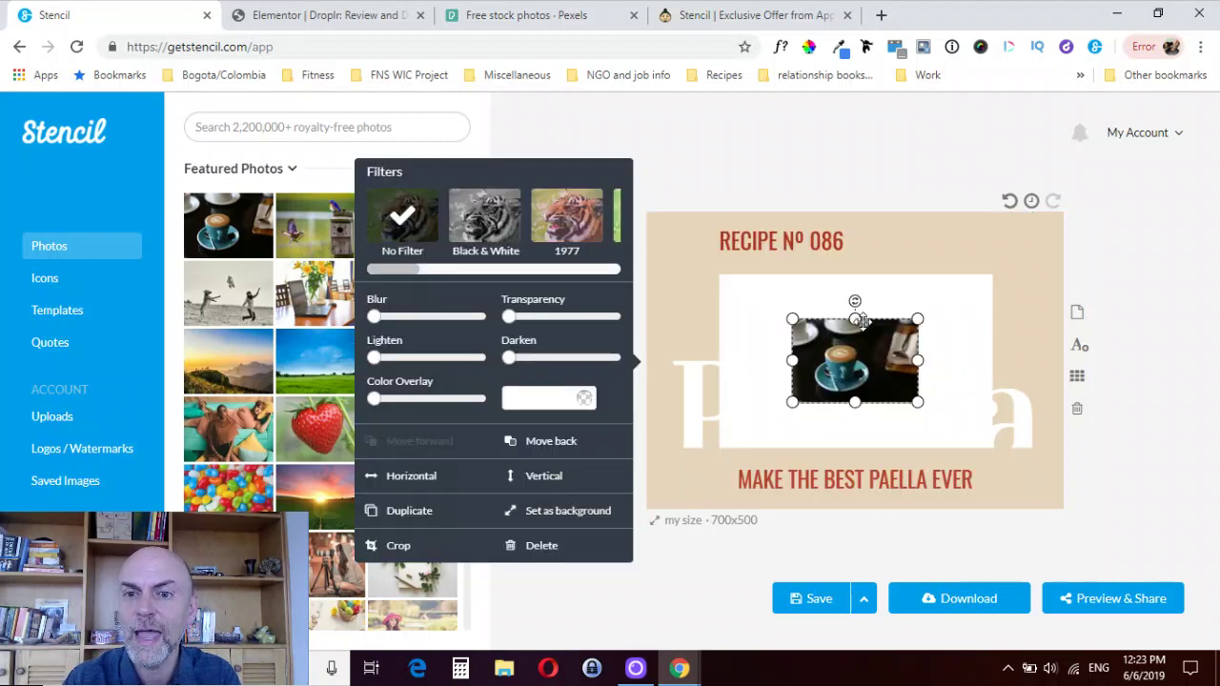
{"action": "left_click_drag", "start_coordinate": [850, 339], "coordinate": [773, 291]}
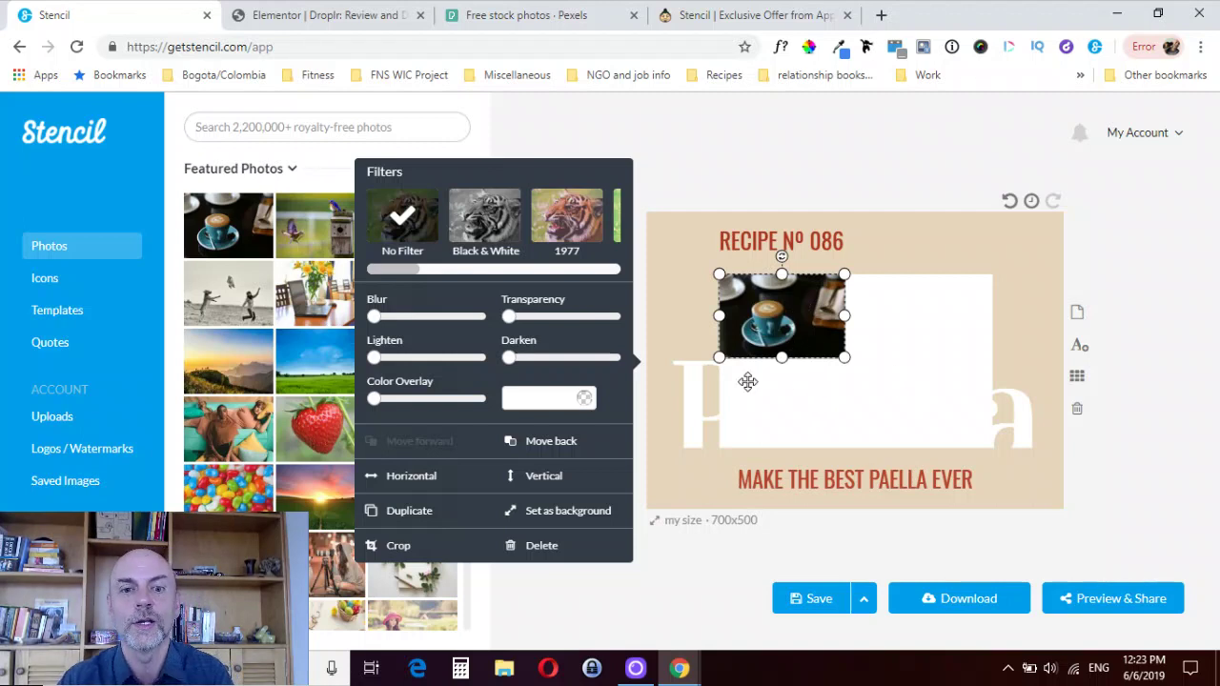
{"action": "left_click", "coordinate": [577, 515]}
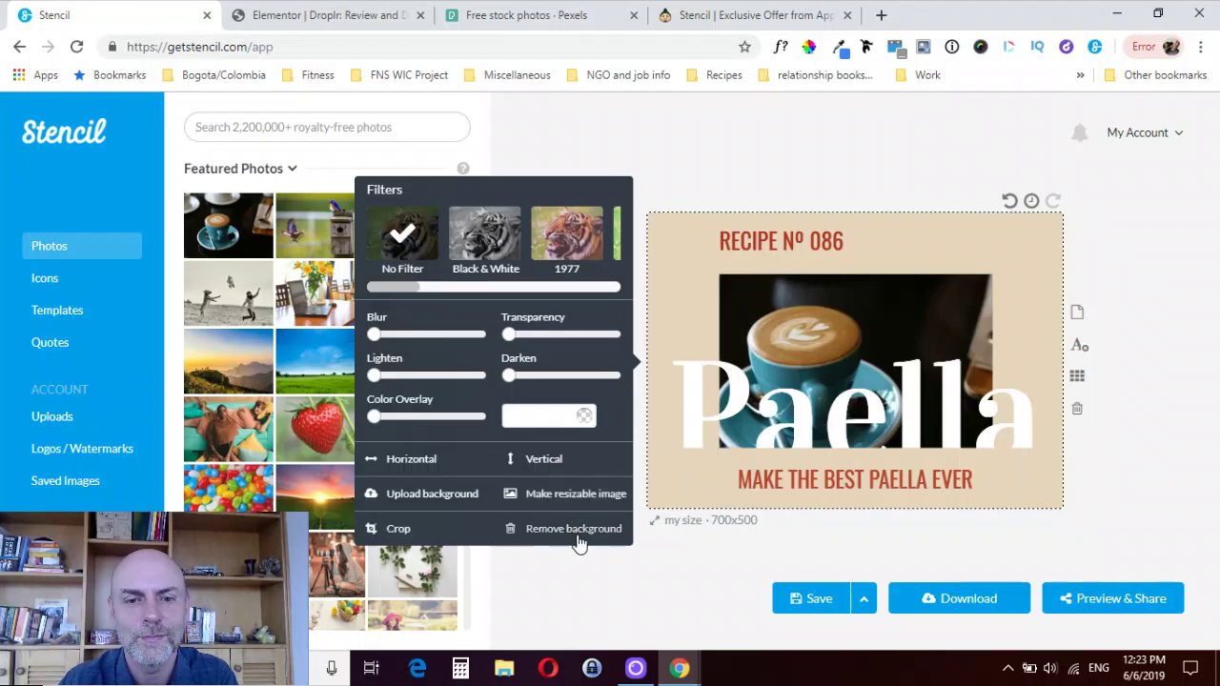
Crop the background toward its left edge, lowering the top and raising the bottom edge.
{"action": "left_click", "coordinate": [398, 532]}
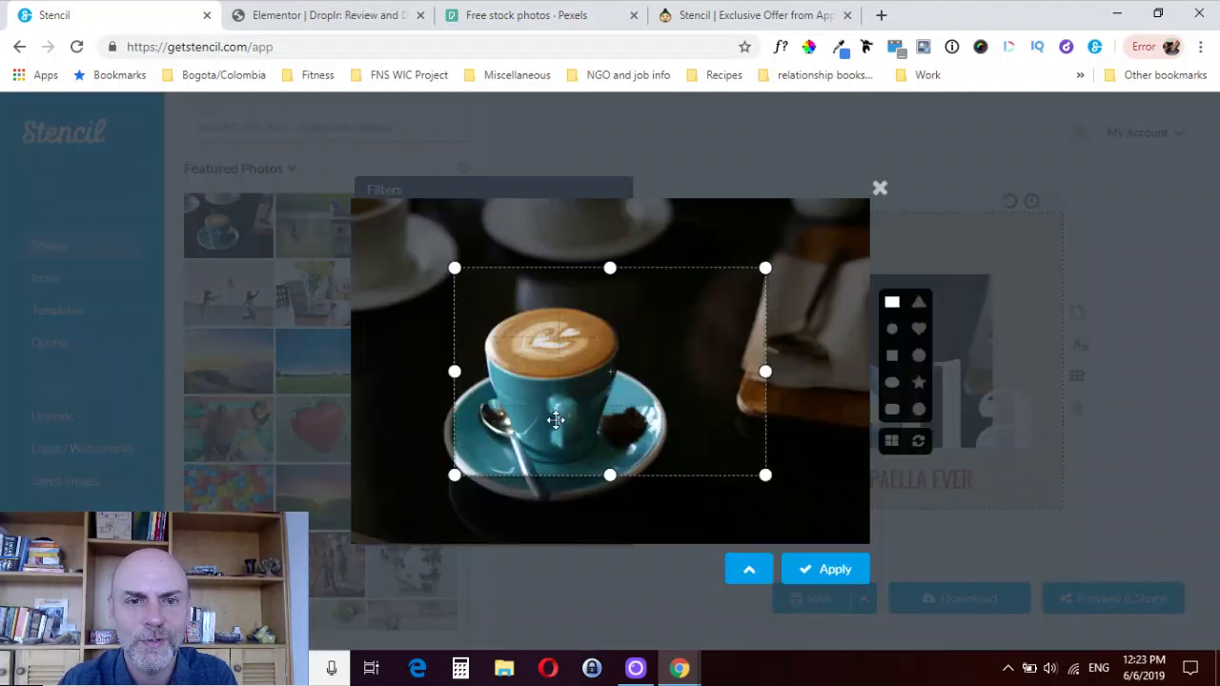
{"action": "left_click_drag", "start_coordinate": [635, 338], "coordinate": [549, 342]}
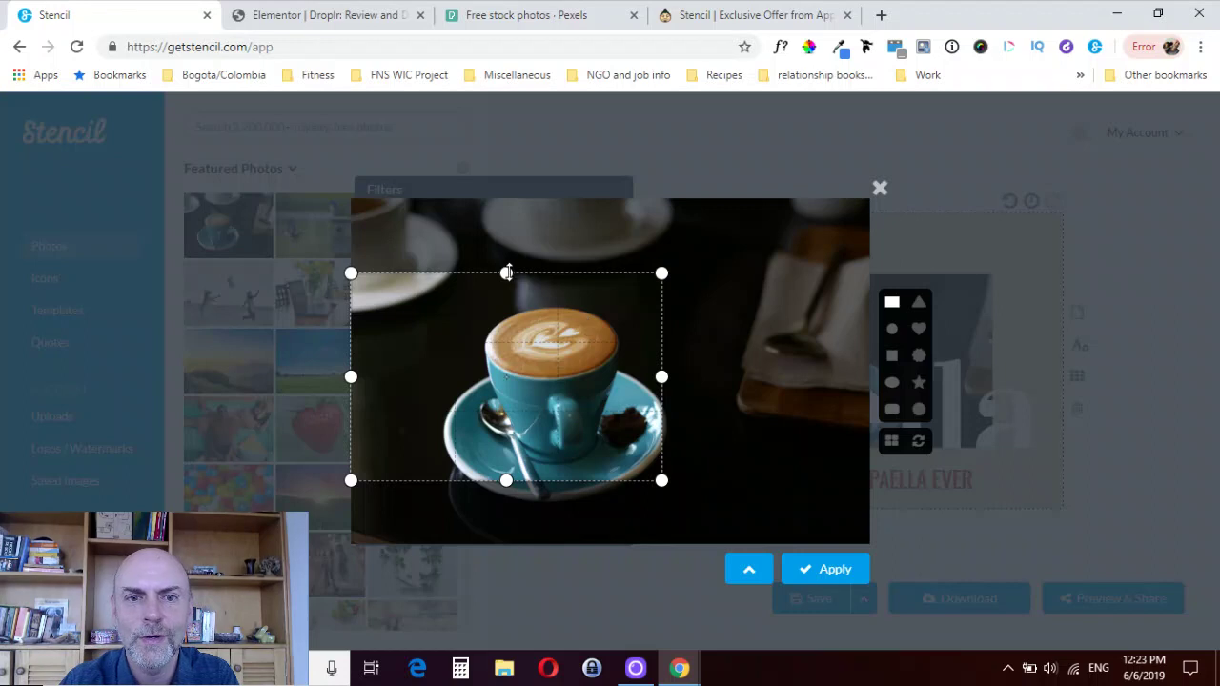
{"action": "left_click_drag", "start_coordinate": [506, 274], "coordinate": [508, 332]}
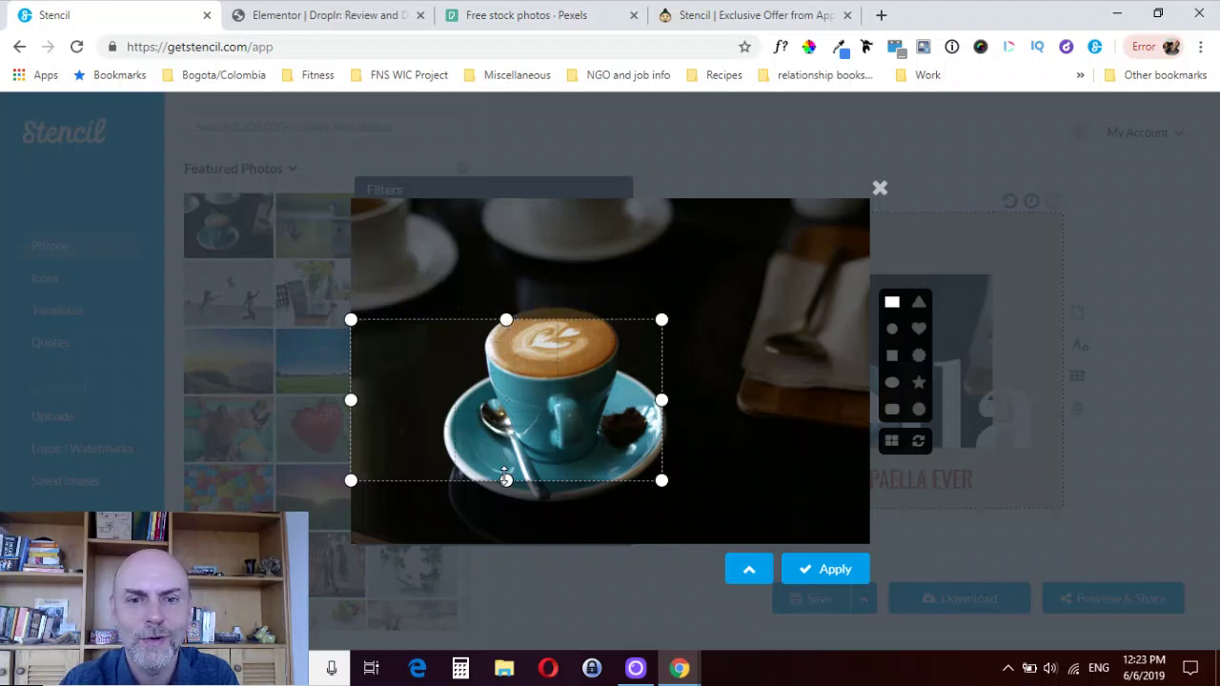
{"action": "left_click_drag", "start_coordinate": [506, 480], "coordinate": [506, 464]}
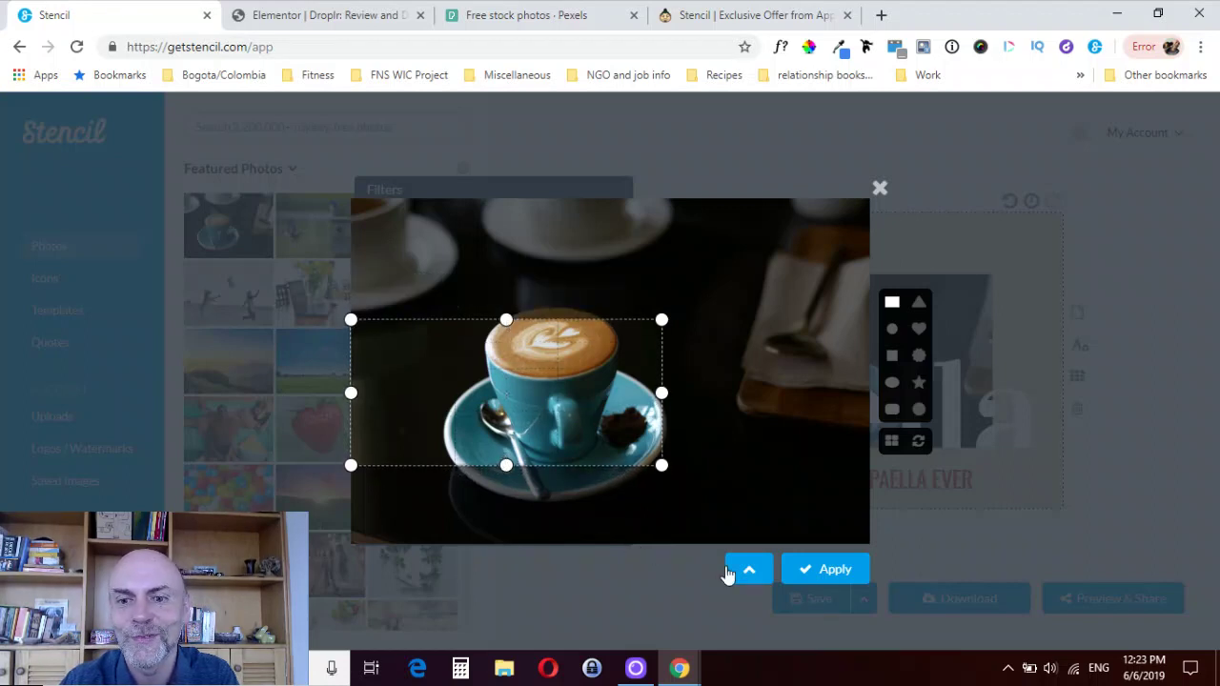
{"action": "left_click", "coordinate": [810, 570]}
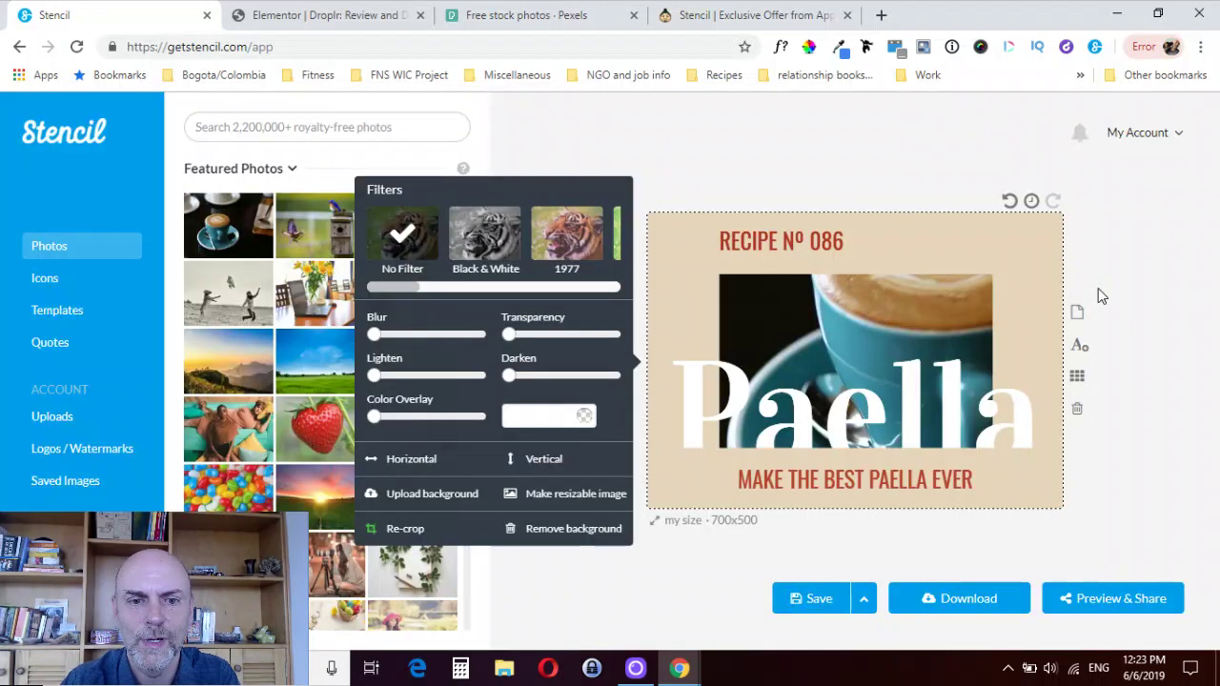
Select the RECIPE Nº 086 title and browse the font list.
{"action": "left_click", "coordinate": [708, 143]}
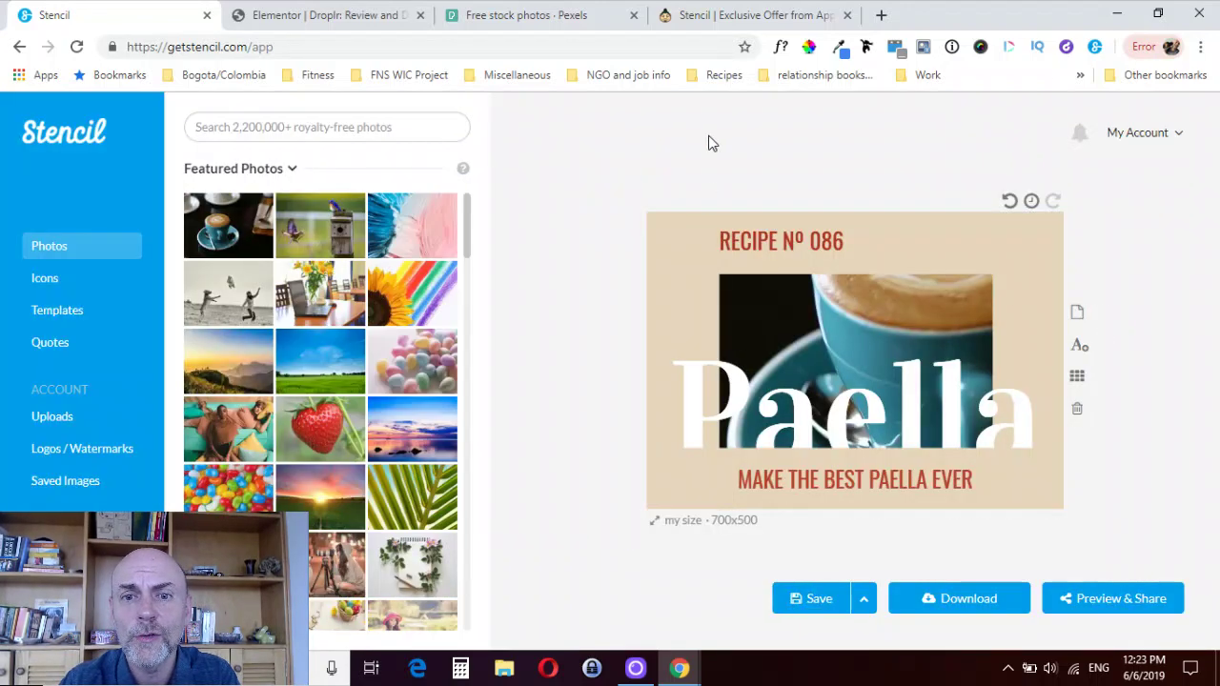
{"action": "left_click", "coordinate": [777, 245]}
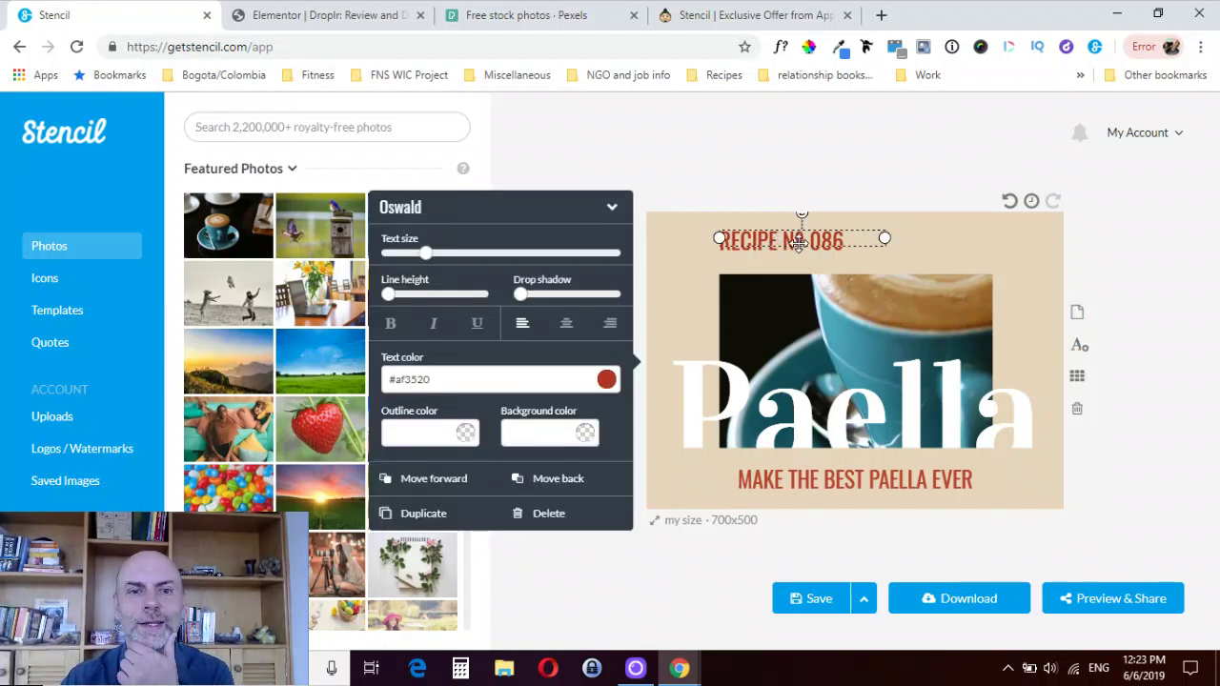
{"action": "left_click", "coordinate": [613, 209]}
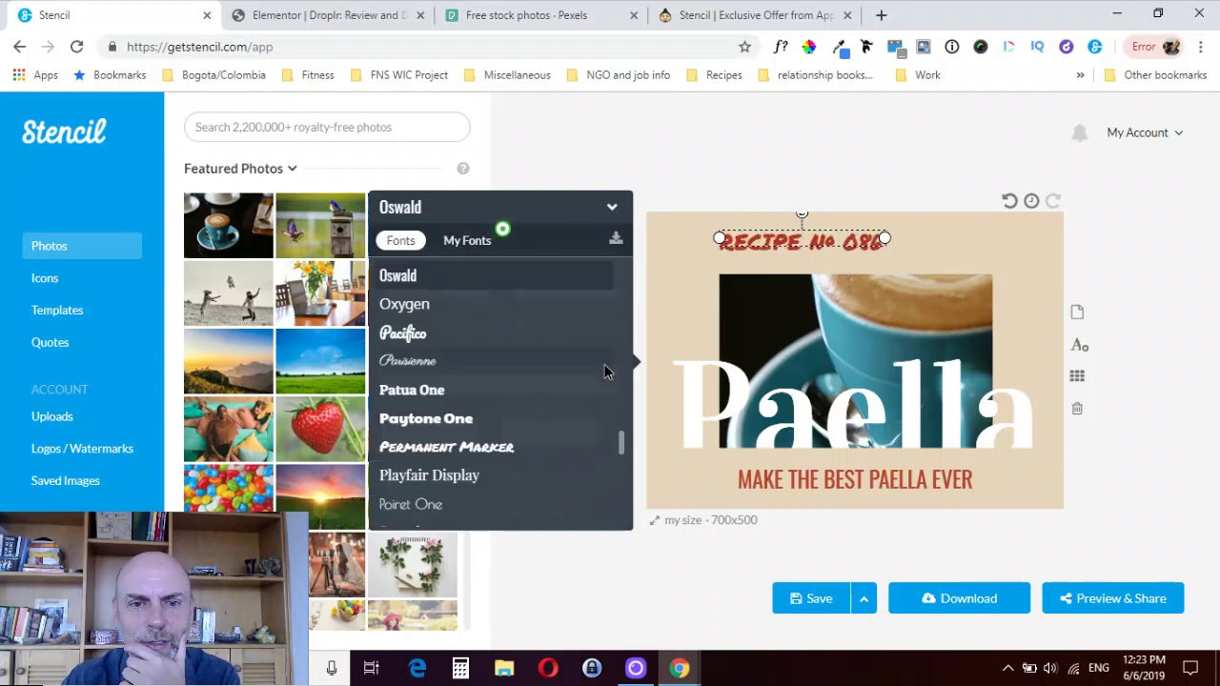
{"action": "left_click_drag", "start_coordinate": [621, 442], "coordinate": [621, 522]}
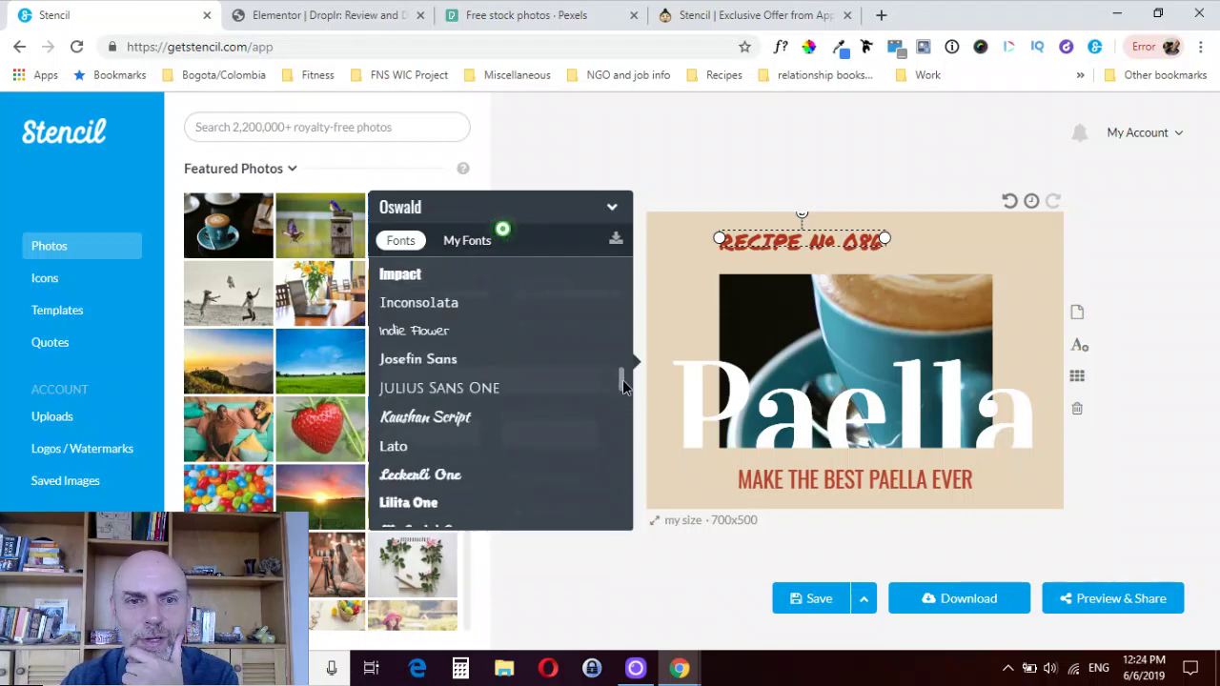
{"action": "left_click", "coordinate": [707, 189]}
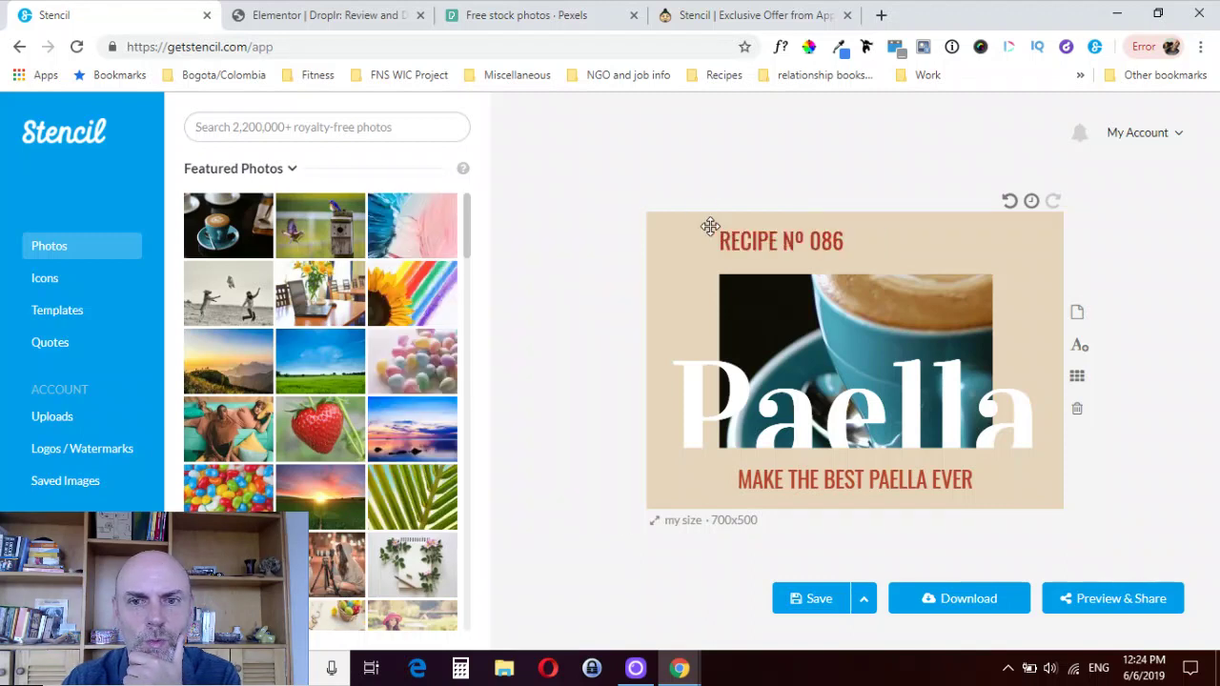
{"action": "left_click", "coordinate": [741, 240]}
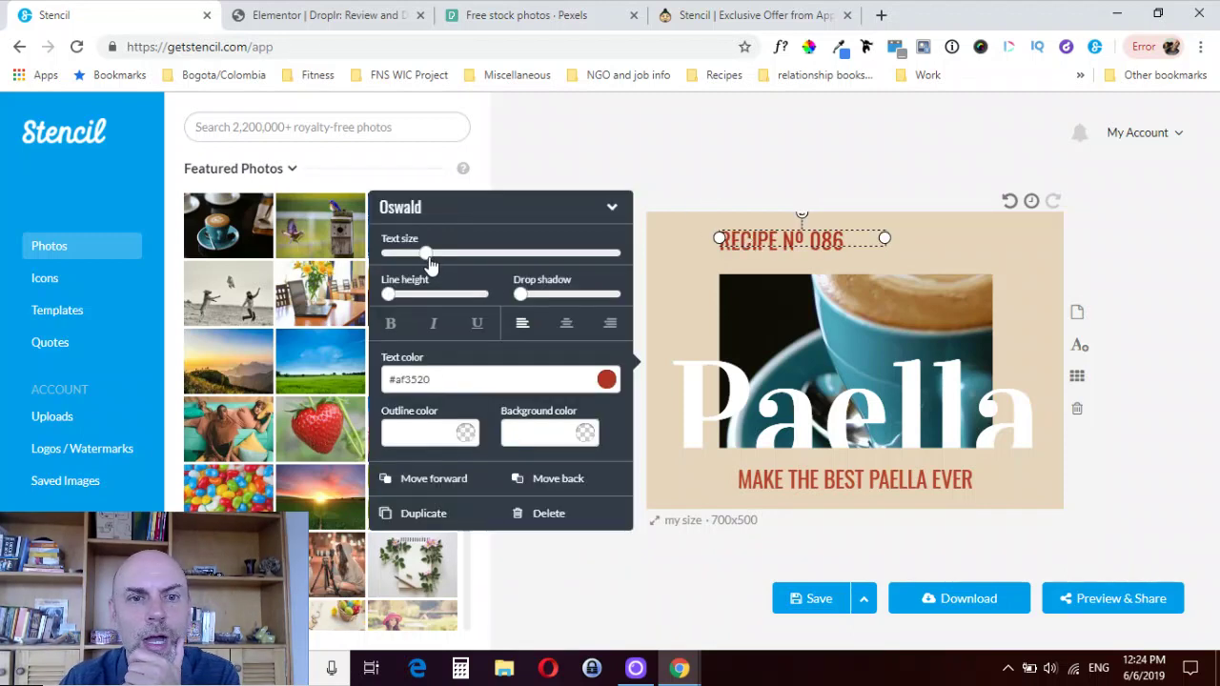
Enlarge the title text and line height, widen and lower its box, and left-align it.
{"action": "mouse_move", "coordinate": [427, 254]}
{"action": "left_mouse_down"}
{"action": "mouse_move", "coordinate": [474, 255]}
{"action": "mouse_move", "coordinate": [410, 253]}
{"action": "mouse_move", "coordinate": [430, 253]}
{"action": "left_mouse_up"}
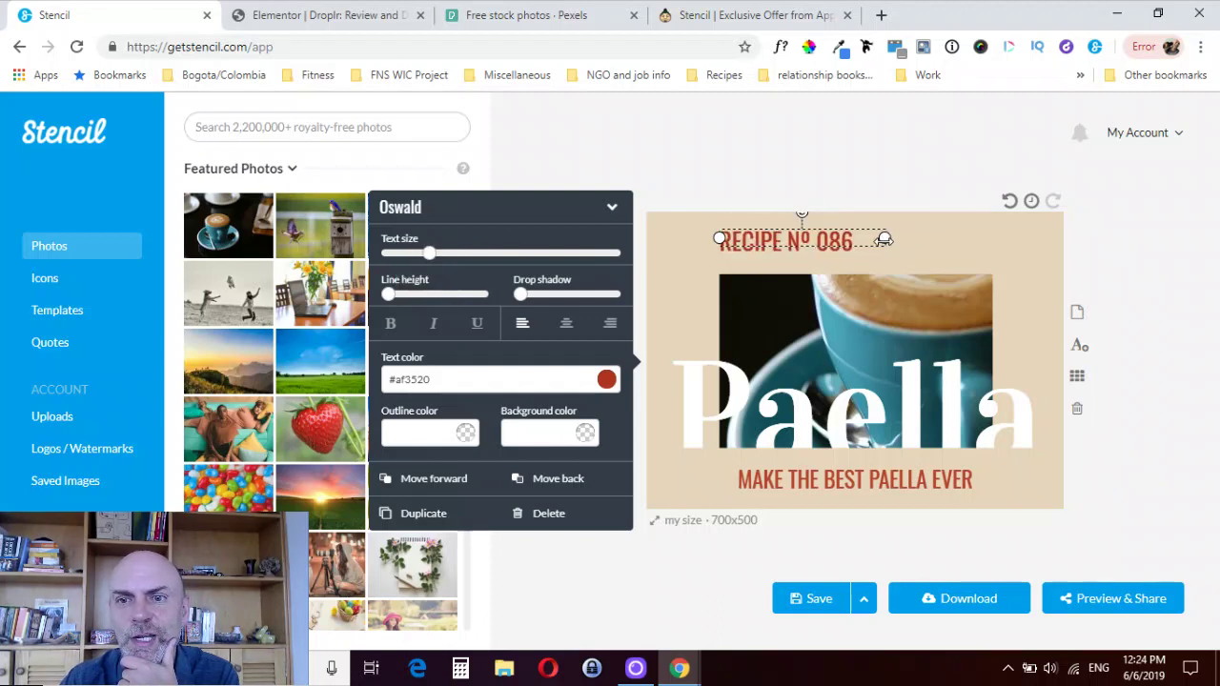
{"action": "left_click_drag", "start_coordinate": [884, 238], "coordinate": [955, 238]}
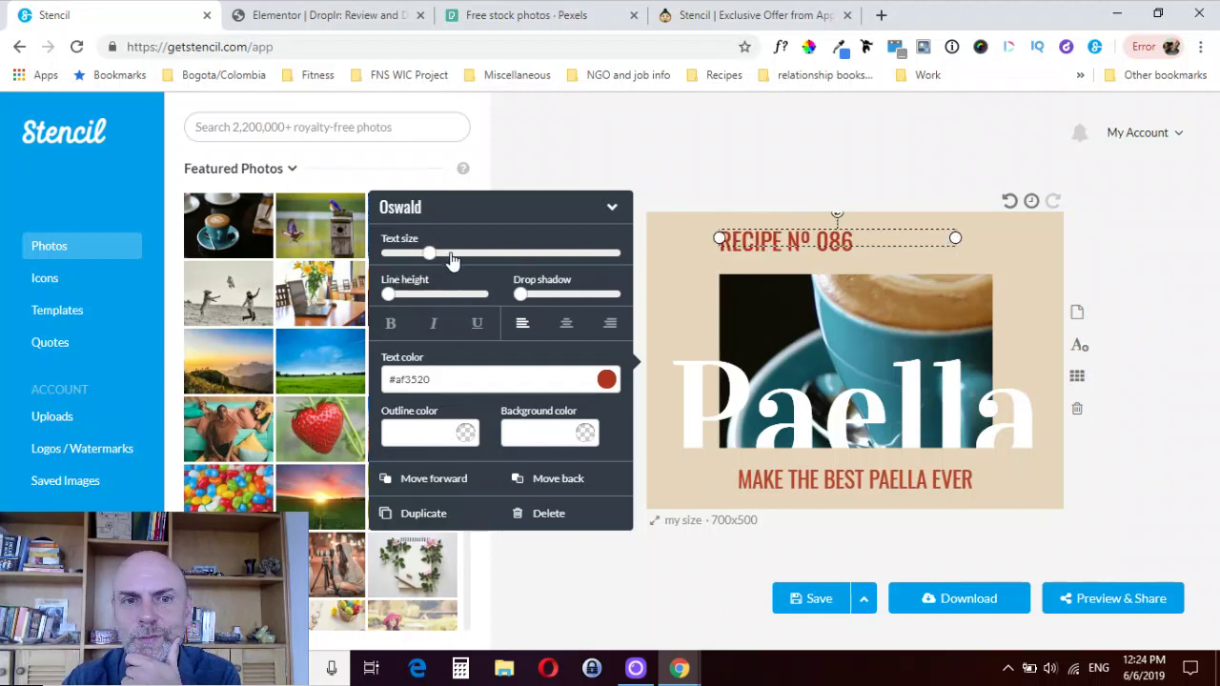
{"action": "left_click_drag", "start_coordinate": [430, 255], "coordinate": [492, 258]}
{"action": "left_click_drag", "start_coordinate": [401, 291], "coordinate": [417, 294]}
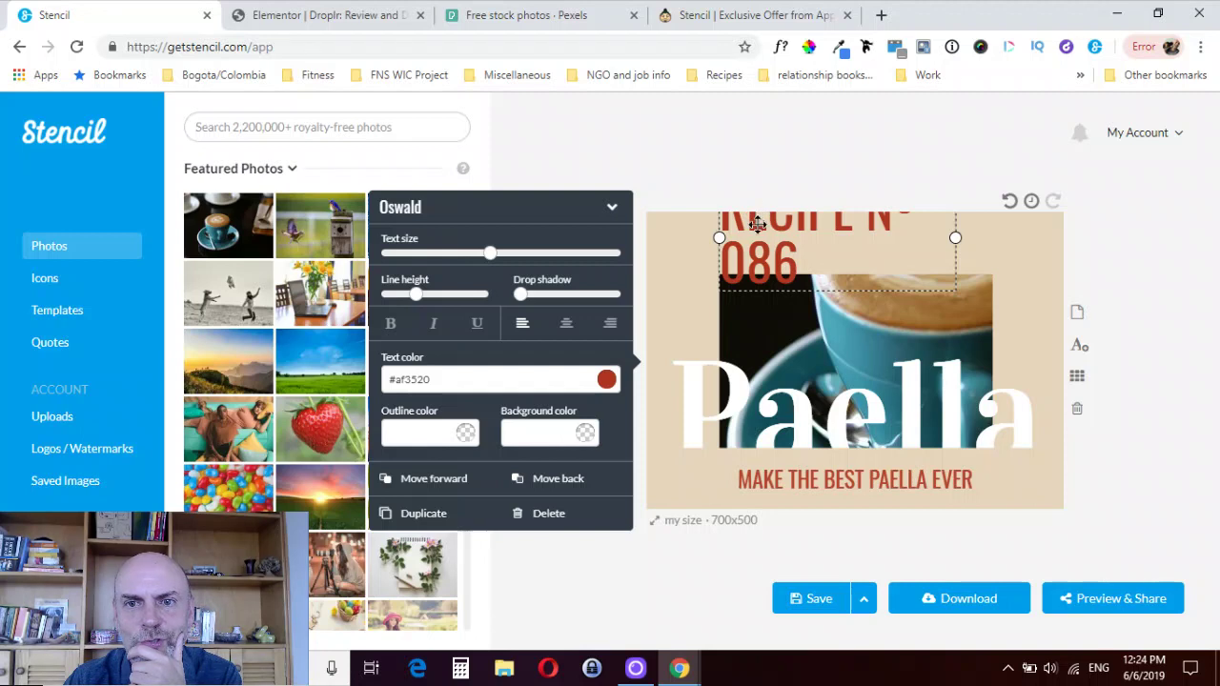
{"action": "left_click_drag", "start_coordinate": [757, 223], "coordinate": [713, 271]}
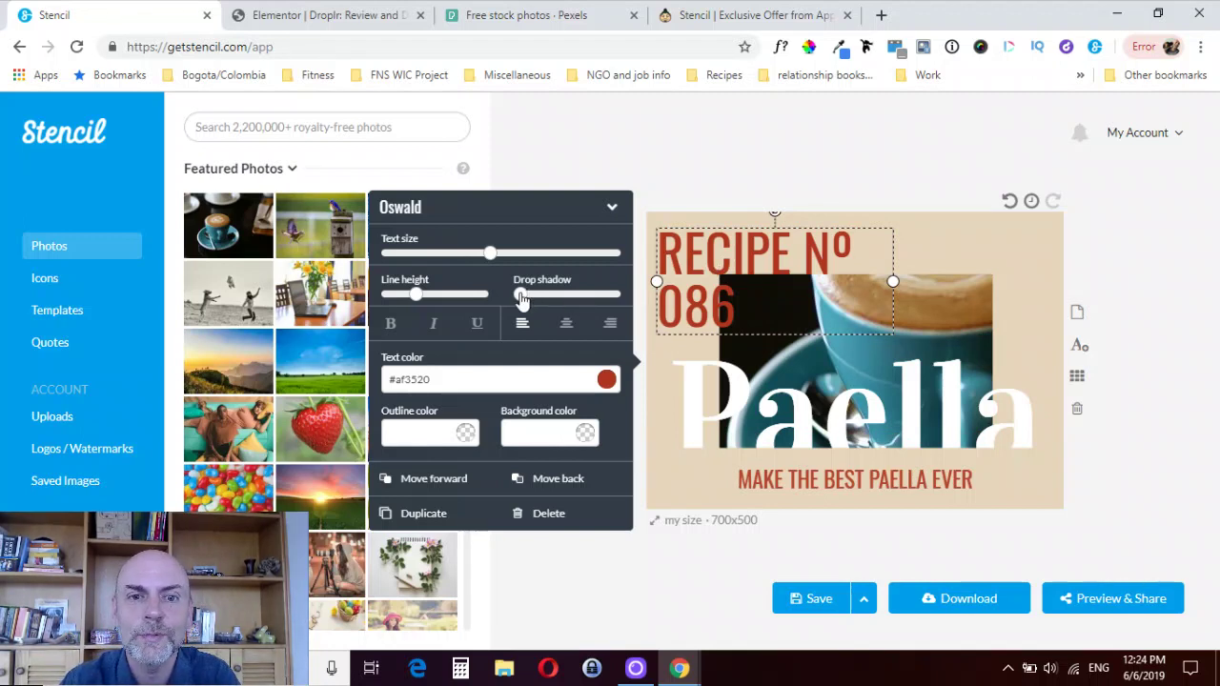
{"action": "mouse_move", "coordinate": [522, 295]}
{"action": "left_mouse_down"}
{"action": "mouse_move", "coordinate": [532, 296]}
{"action": "mouse_move", "coordinate": [509, 294]}
{"action": "left_mouse_up"}
{"action": "left_click", "coordinate": [567, 325]}
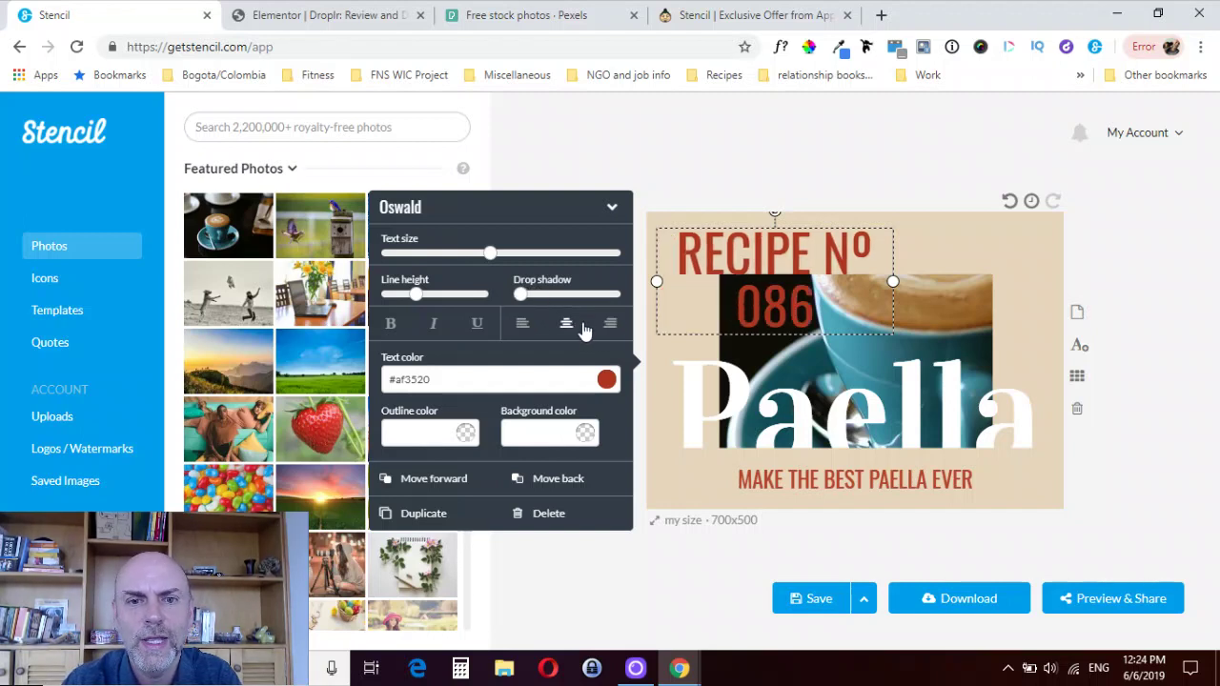
{"action": "left_click", "coordinate": [610, 325]}
{"action": "left_click", "coordinate": [521, 325]}
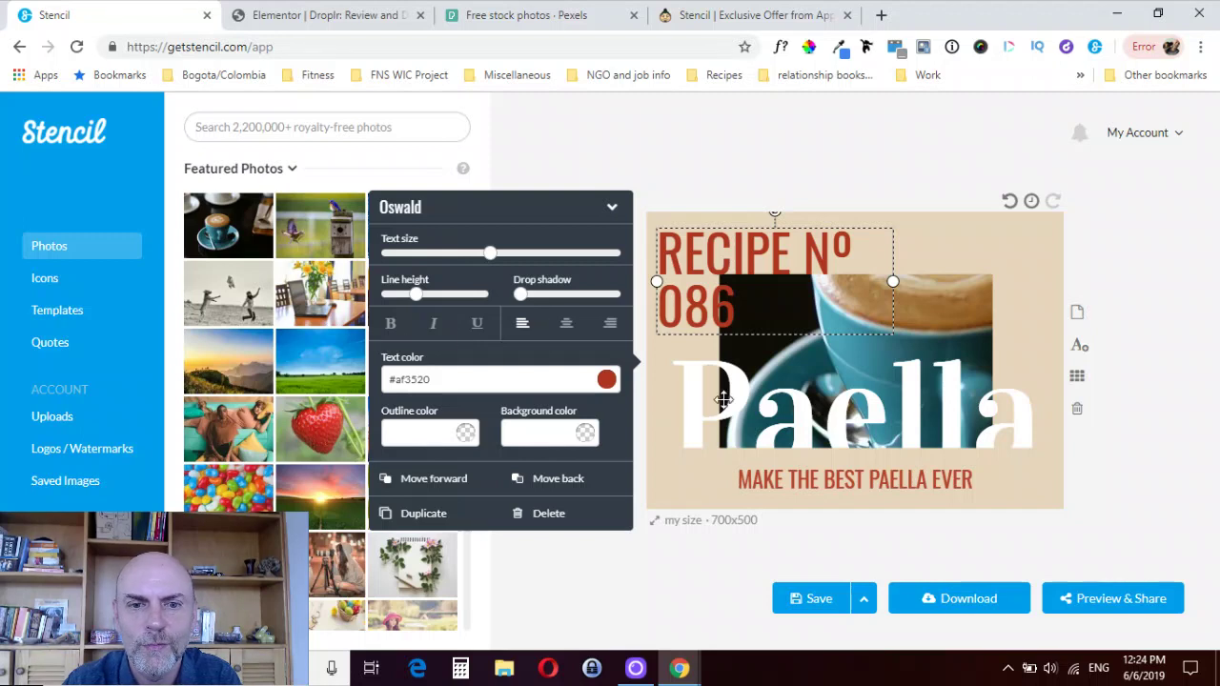
Give the title a light pink #ede1e1 background and widen its box to one line.
{"action": "left_click", "coordinate": [578, 432]}
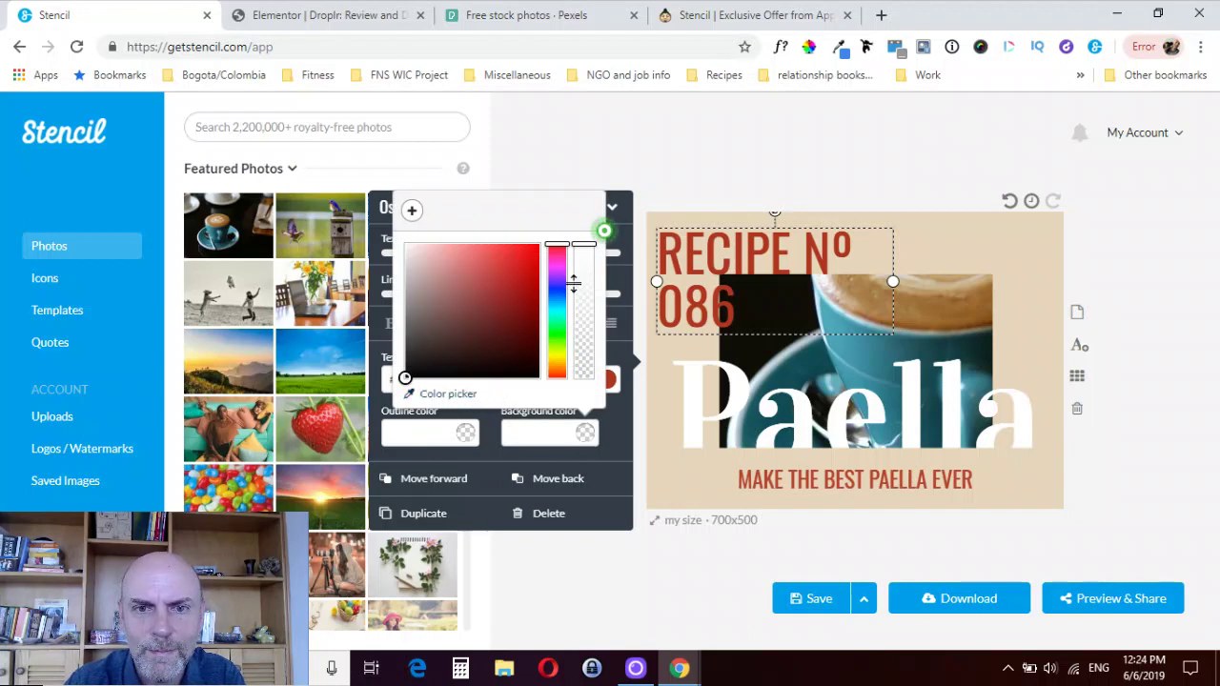
{"action": "left_click", "coordinate": [413, 252]}
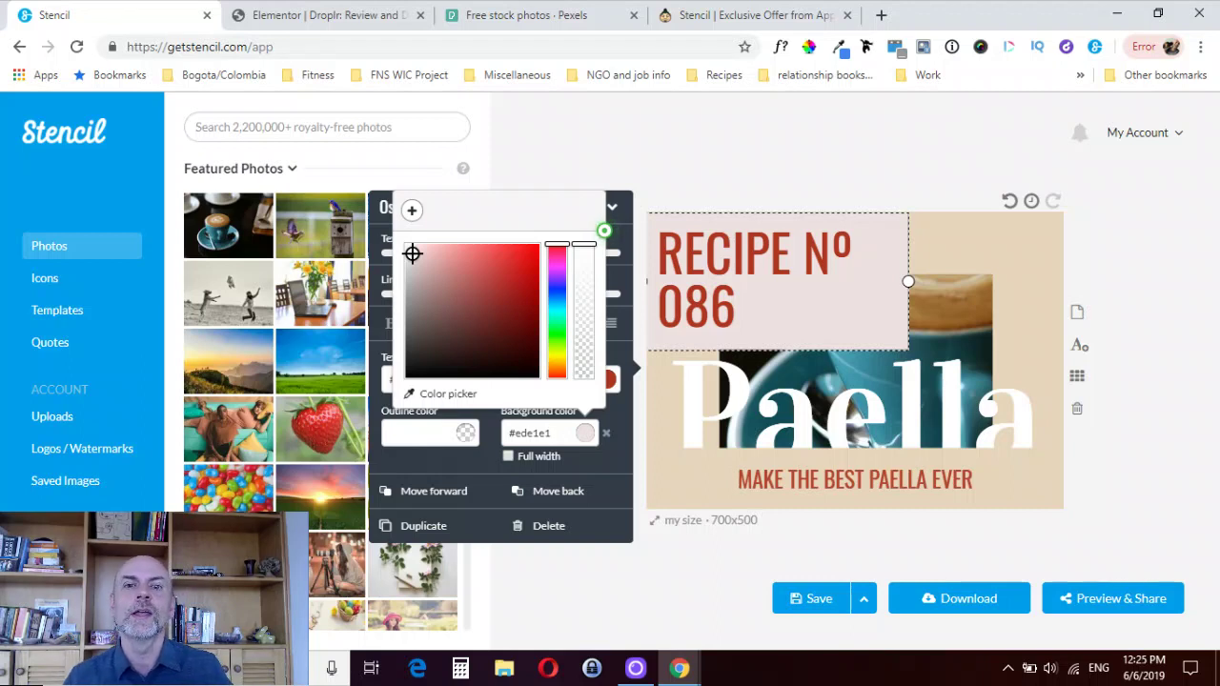
{"action": "left_click", "coordinate": [858, 315]}
{"action": "left_click_drag", "start_coordinate": [858, 315], "coordinate": [965, 367]}
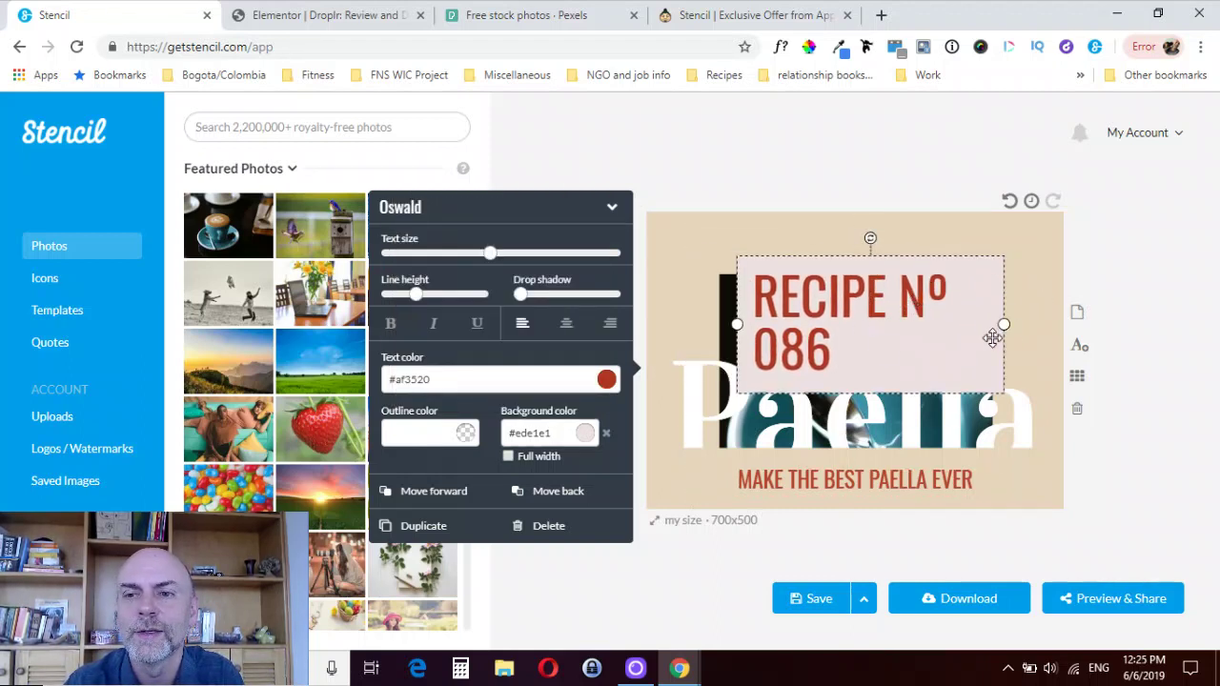
{"action": "left_click_drag", "start_coordinate": [1004, 325], "coordinate": [1070, 329]}
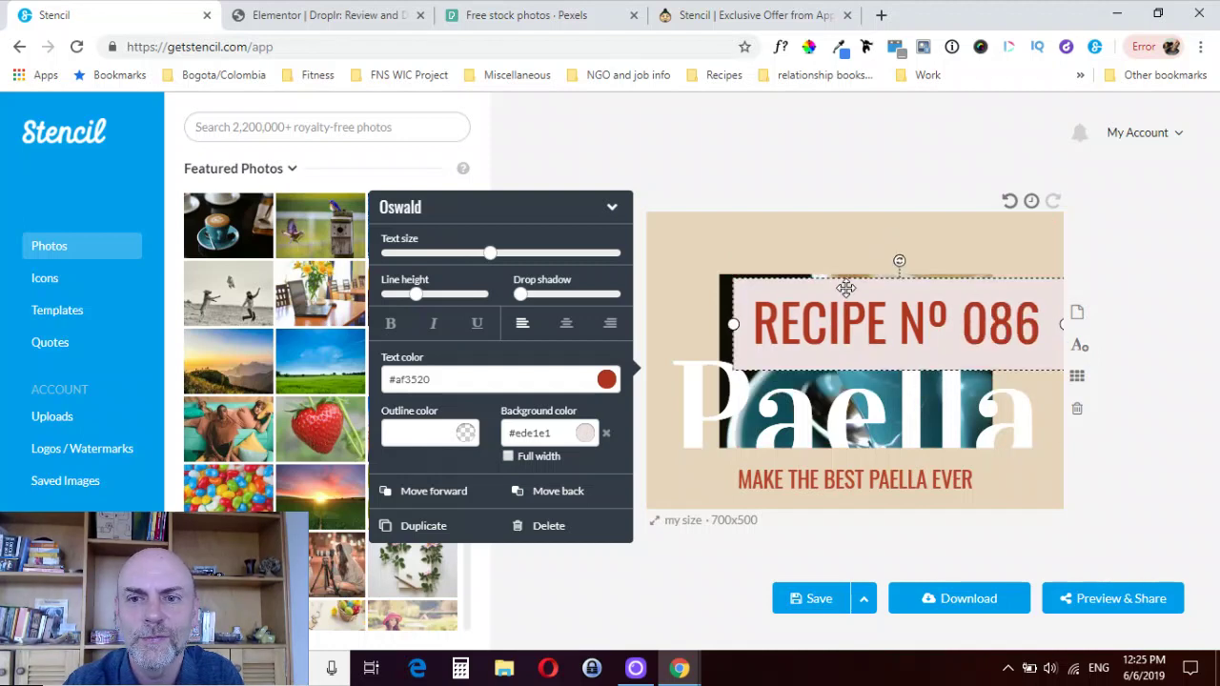
{"action": "left_click_drag", "start_coordinate": [846, 288], "coordinate": [782, 287]}
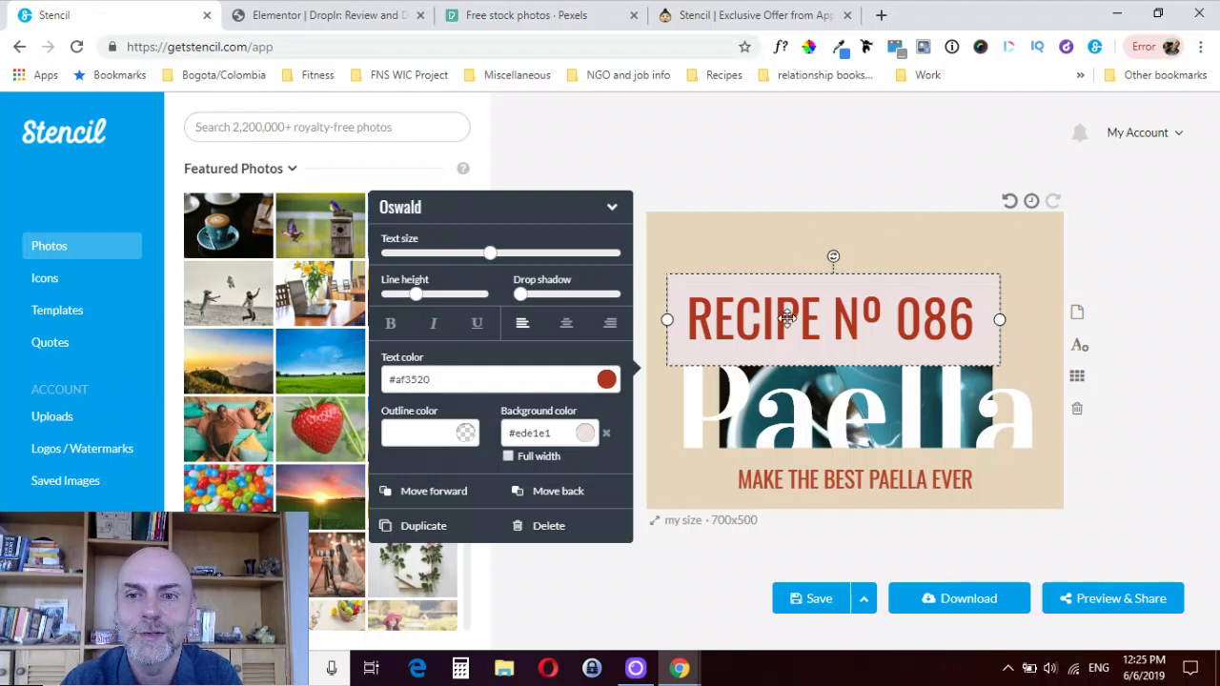
Move the title to the top, make the band full width and centre the text.
{"action": "left_click_drag", "start_coordinate": [760, 286], "coordinate": [777, 241]}
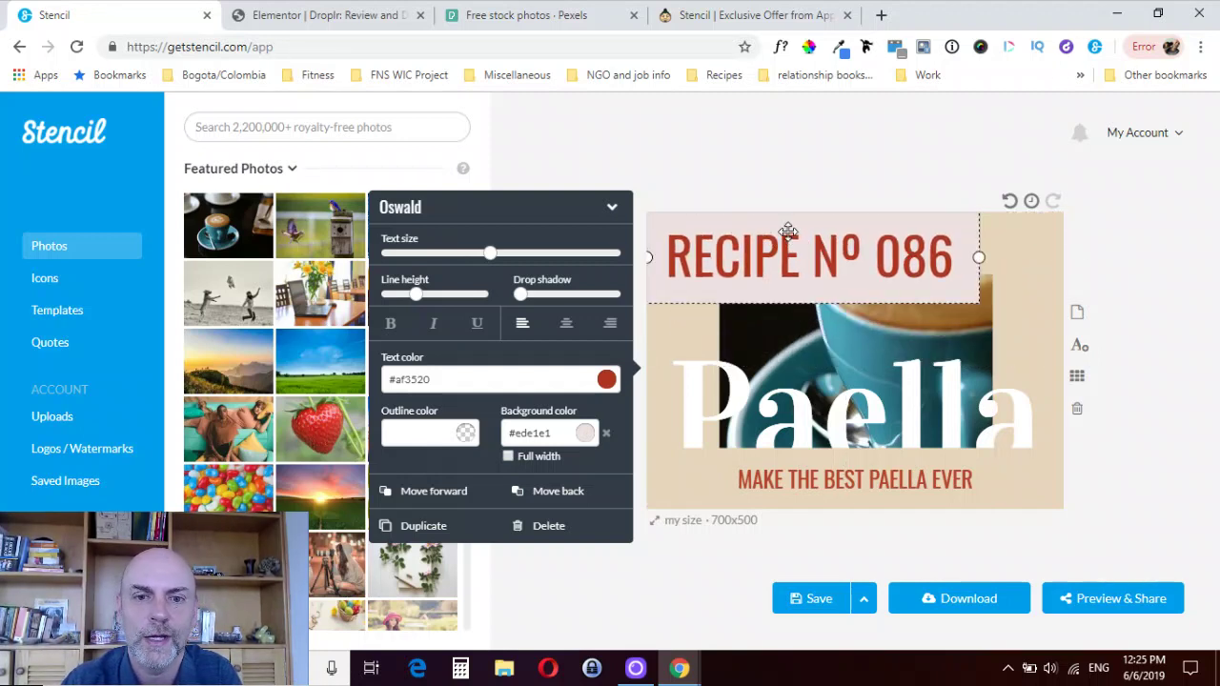
{"action": "left_click", "coordinate": [510, 458]}
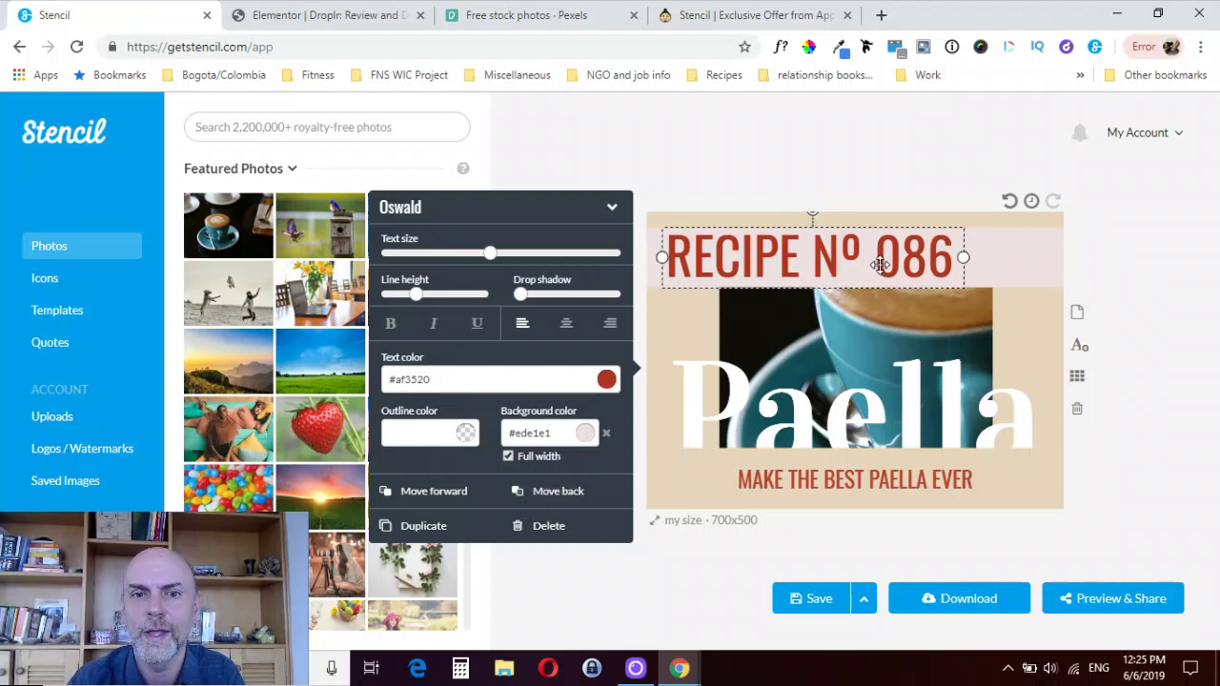
{"action": "left_click", "coordinate": [566, 325]}
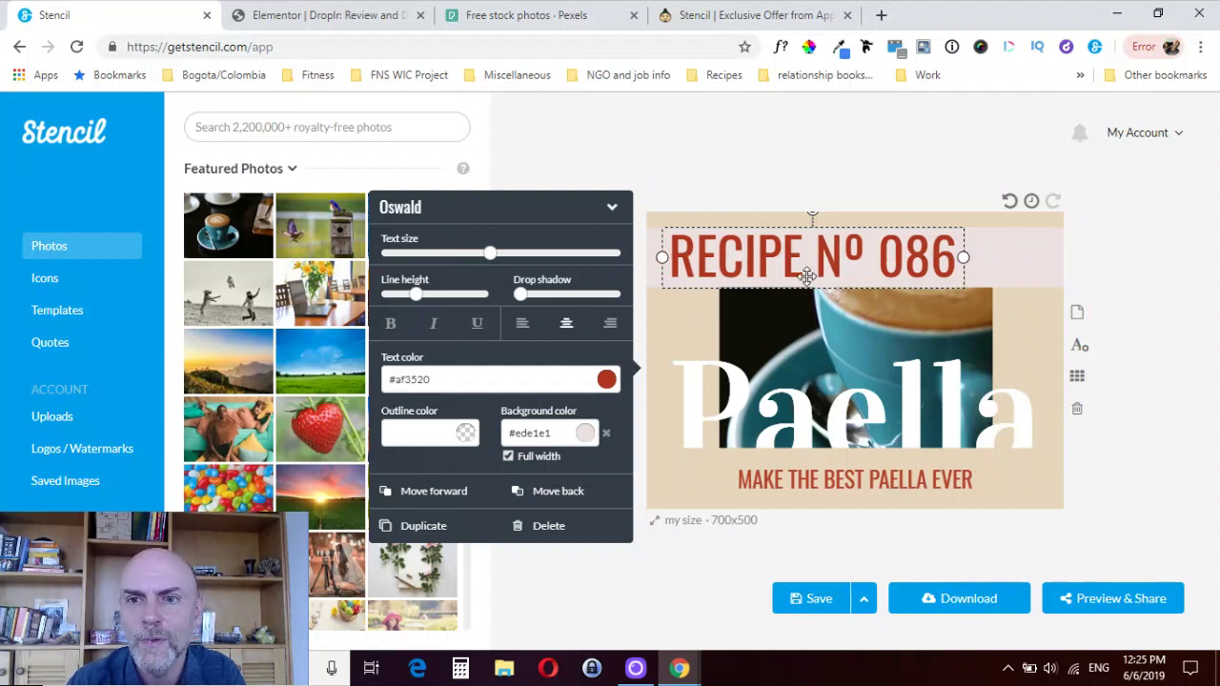
{"action": "left_click_drag", "start_coordinate": [963, 257], "coordinate": [1023, 258]}
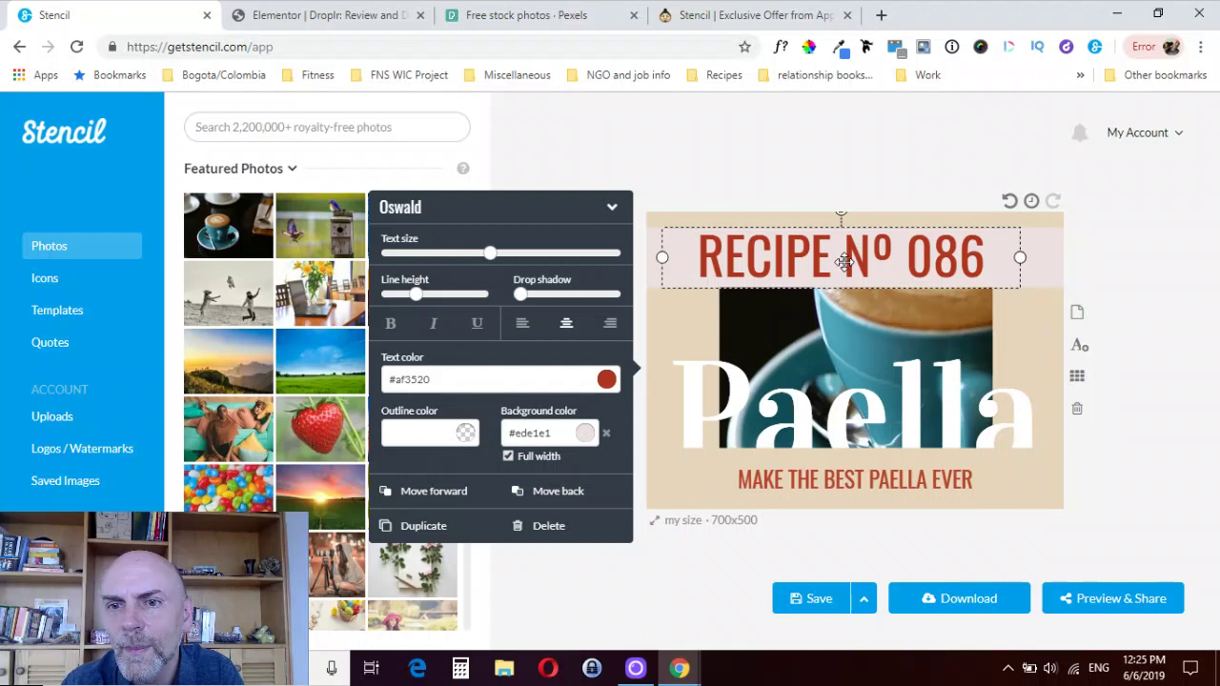
{"action": "mouse_move", "coordinate": [862, 255]}
{"action": "left_mouse_down"}
{"action": "mouse_move", "coordinate": [893, 255]}
{"action": "mouse_move", "coordinate": [868, 260]}
{"action": "left_mouse_up"}
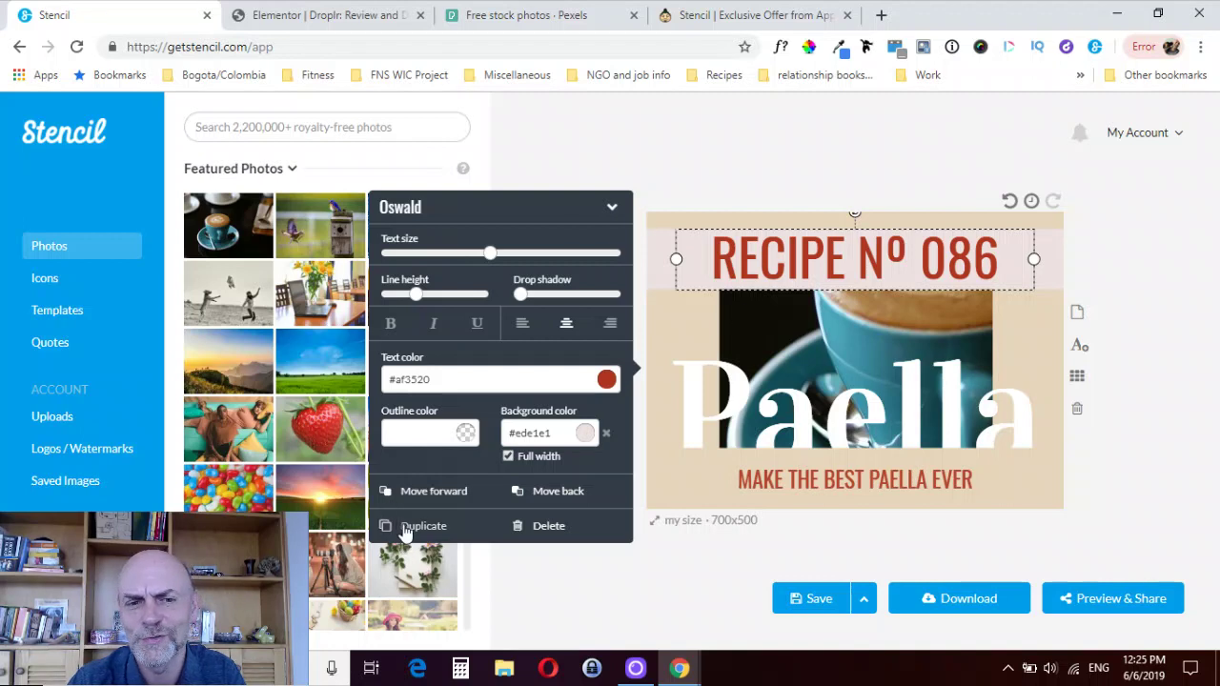
{"action": "left_click", "coordinate": [702, 164]}
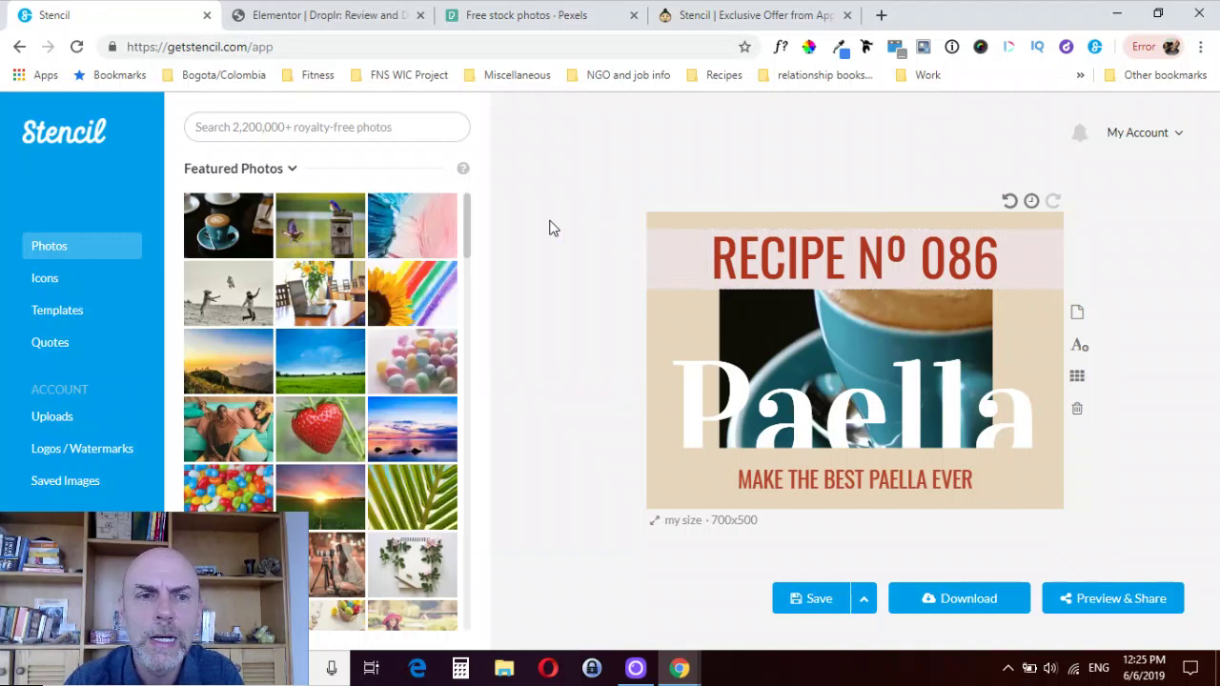
In the Icons library, add and then delete a square and a circle shape.
{"action": "left_click", "coordinate": [58, 282]}
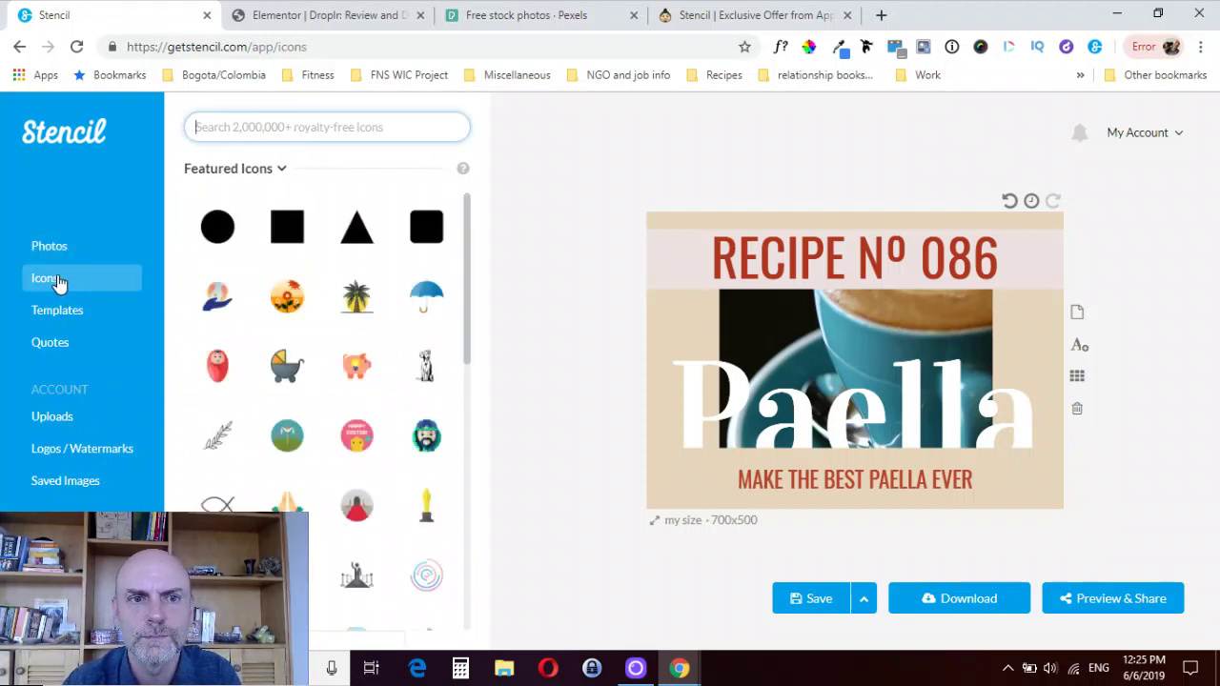
{"action": "mouse_move", "coordinate": [220, 229]}
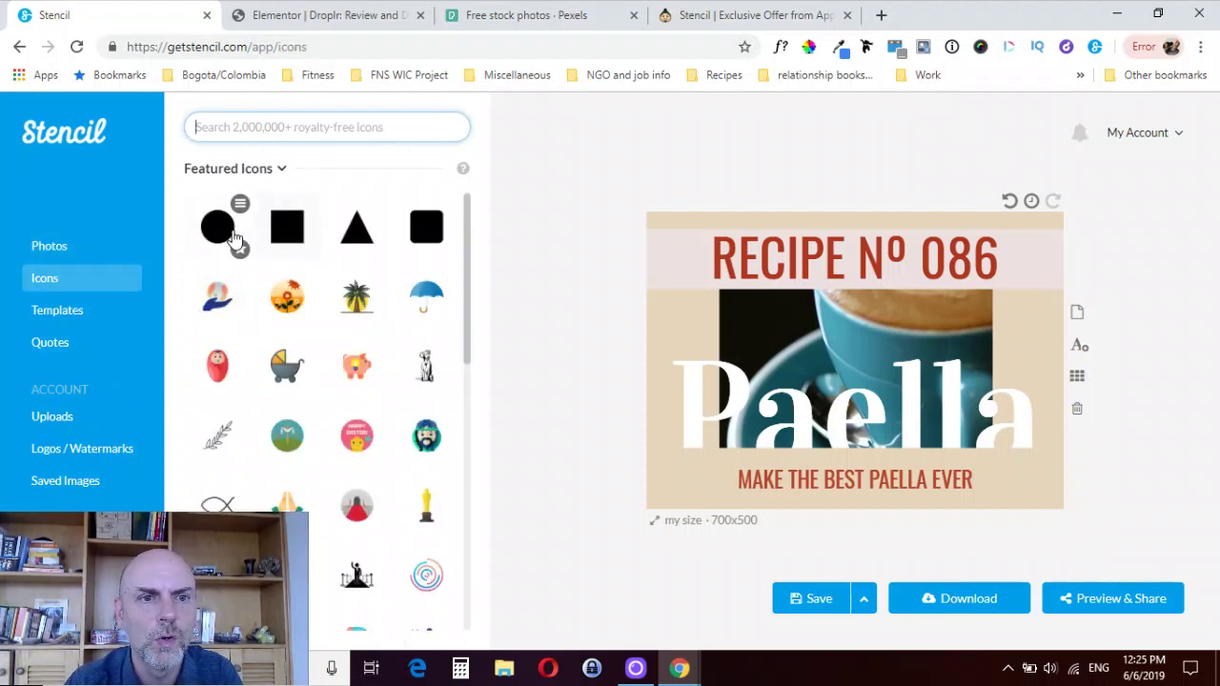
{"action": "left_click", "coordinate": [287, 227]}
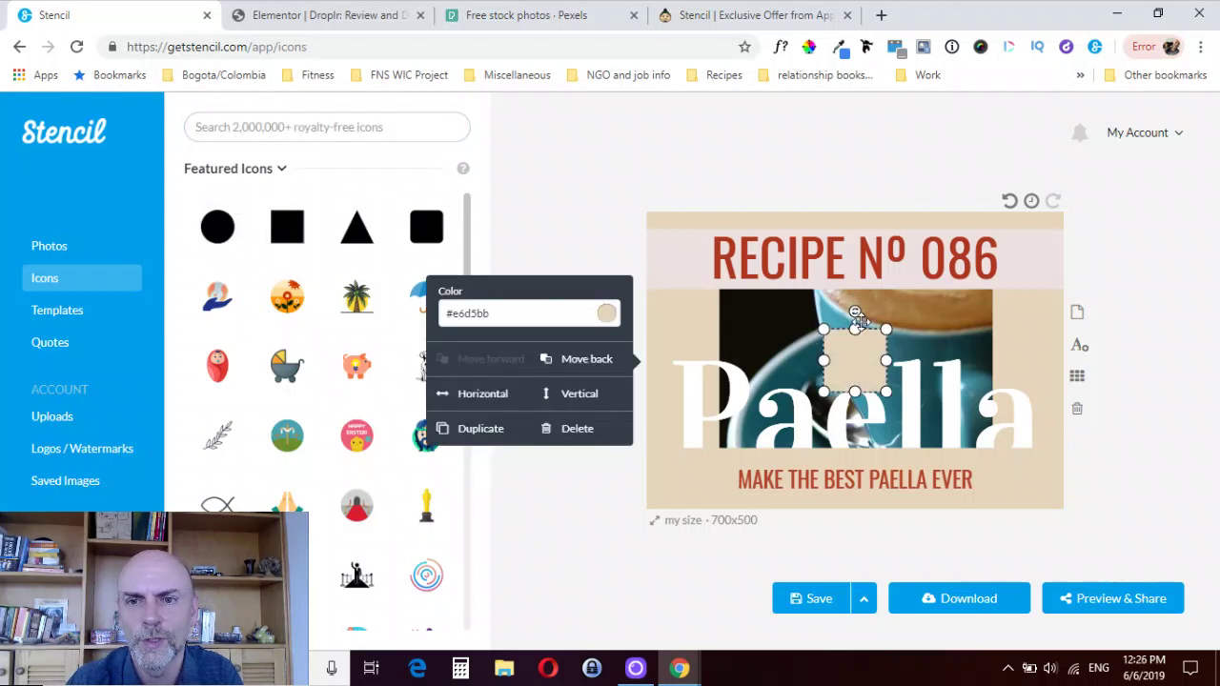
{"action": "left_click", "coordinate": [600, 429]}
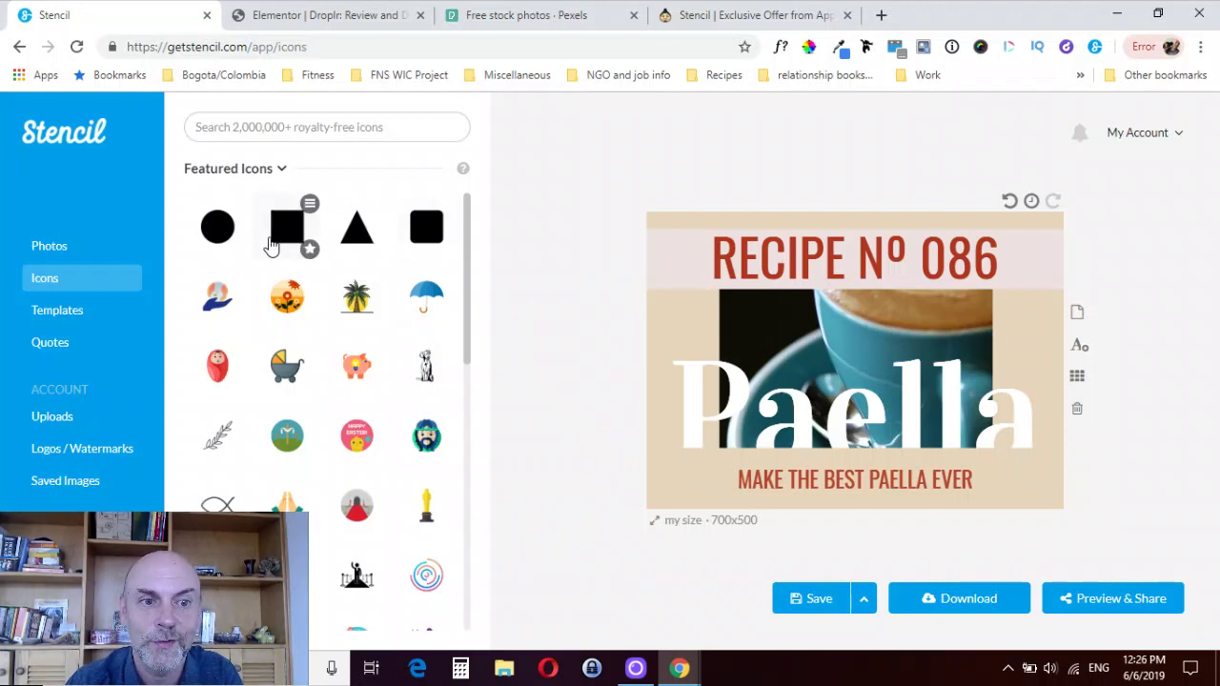
{"action": "left_click", "coordinate": [215, 237]}
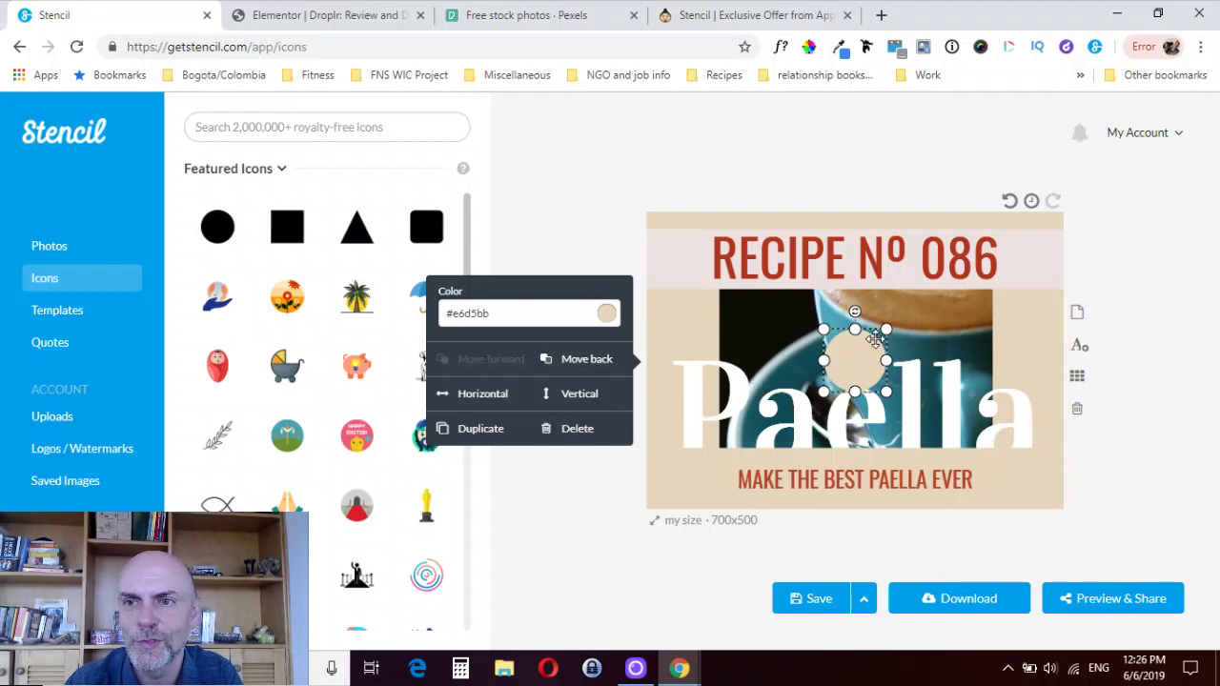
{"action": "left_click", "coordinate": [579, 428]}
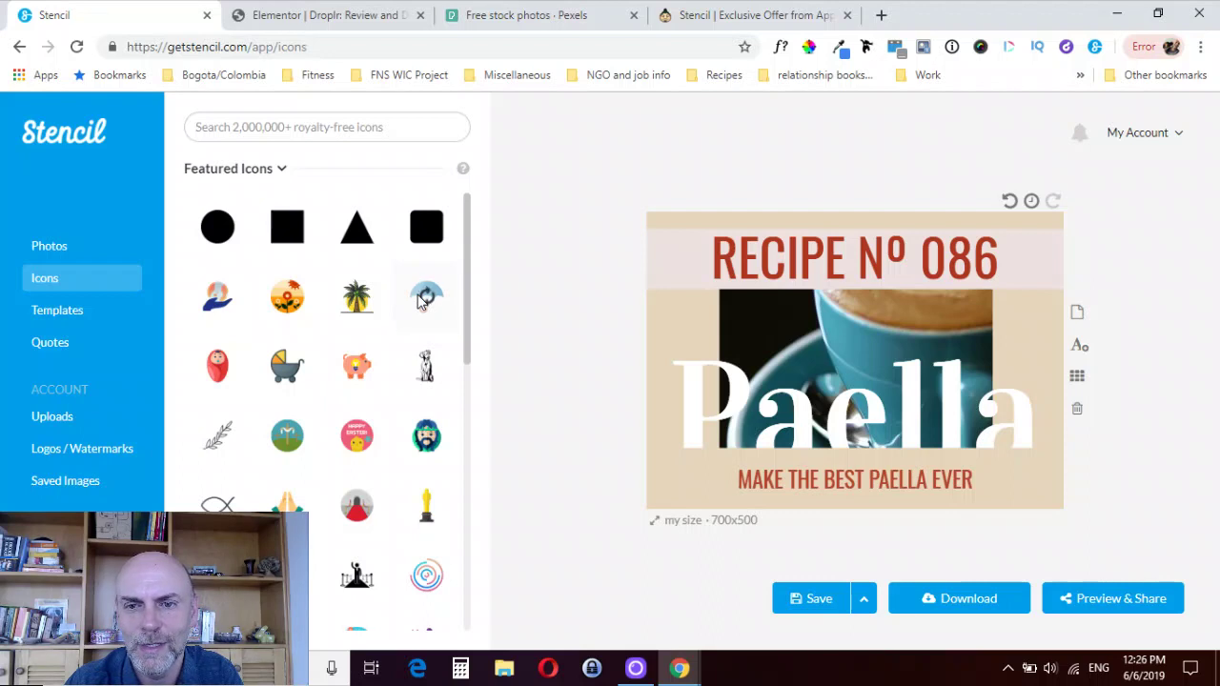
Add and enlarge the umbrella icon, delete it, then scroll the icons library.
{"action": "left_click", "coordinate": [423, 301]}
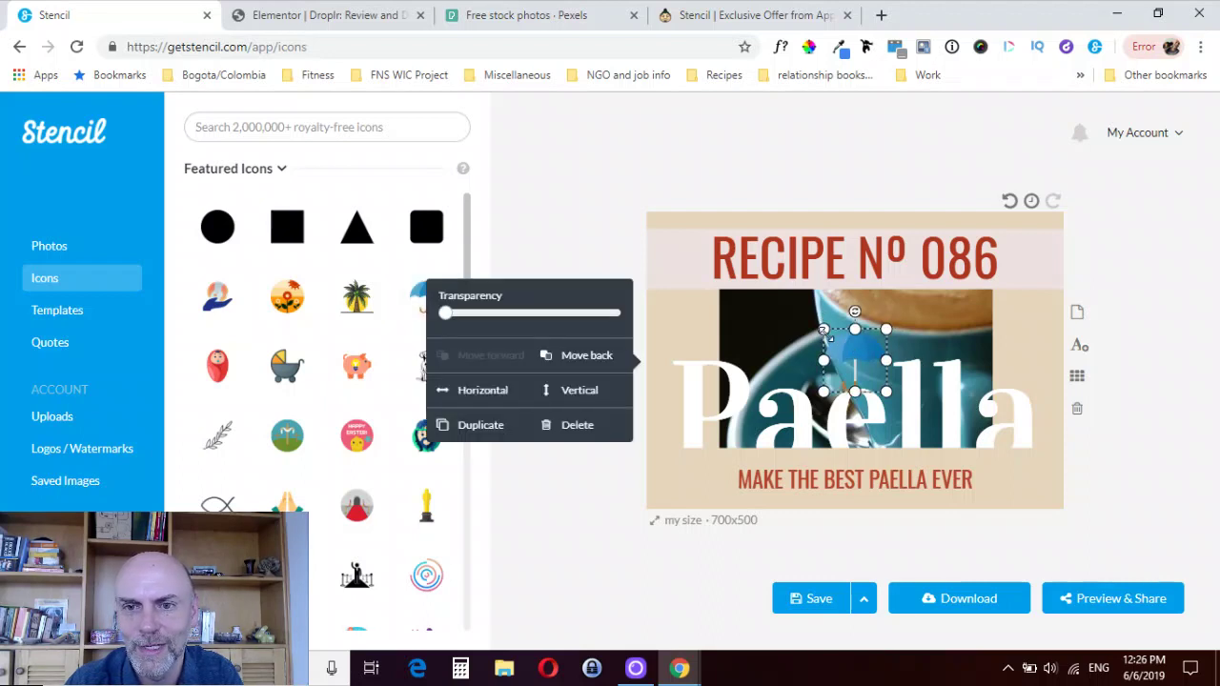
{"action": "left_click_drag", "start_coordinate": [826, 332], "coordinate": [783, 313]}
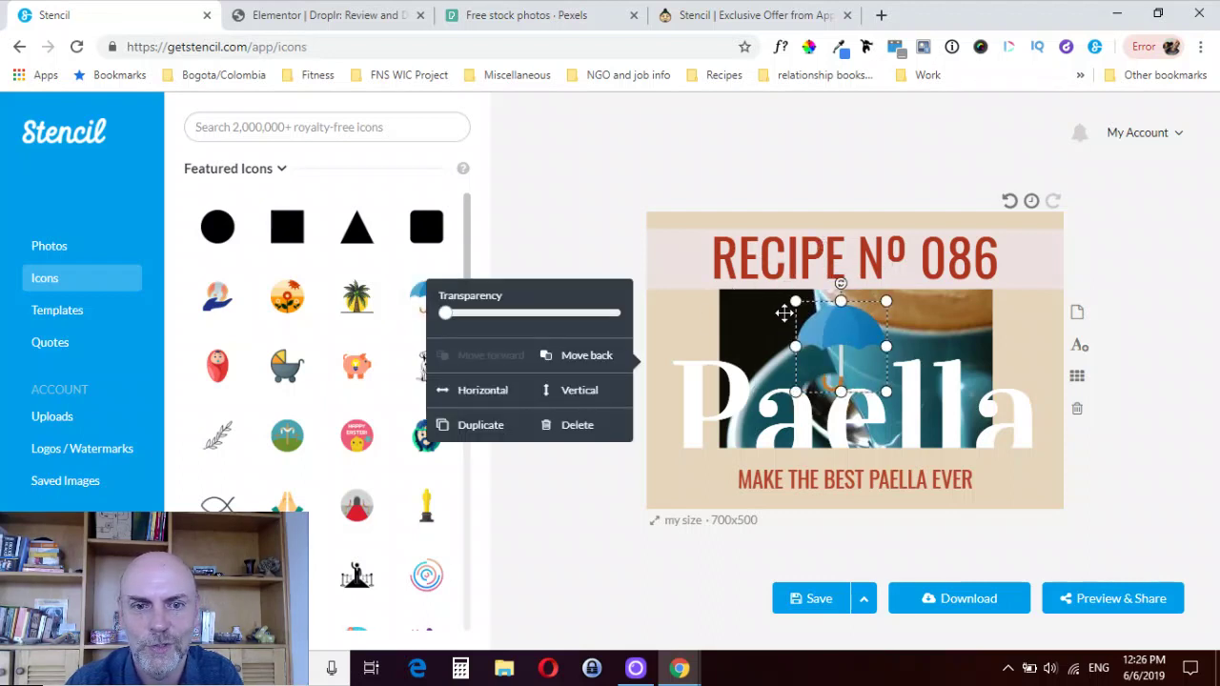
{"action": "left_click", "coordinate": [570, 426]}
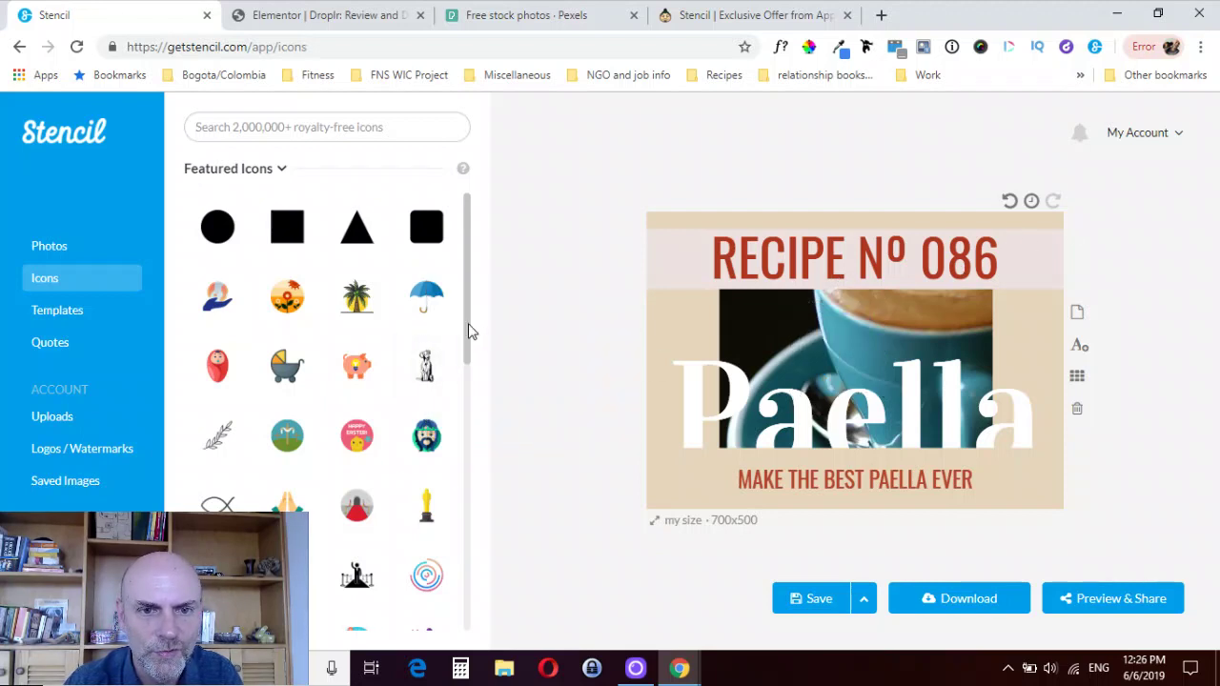
{"action": "left_click_drag", "start_coordinate": [469, 331], "coordinate": [464, 416]}
{"action": "left_click", "coordinate": [326, 129]}
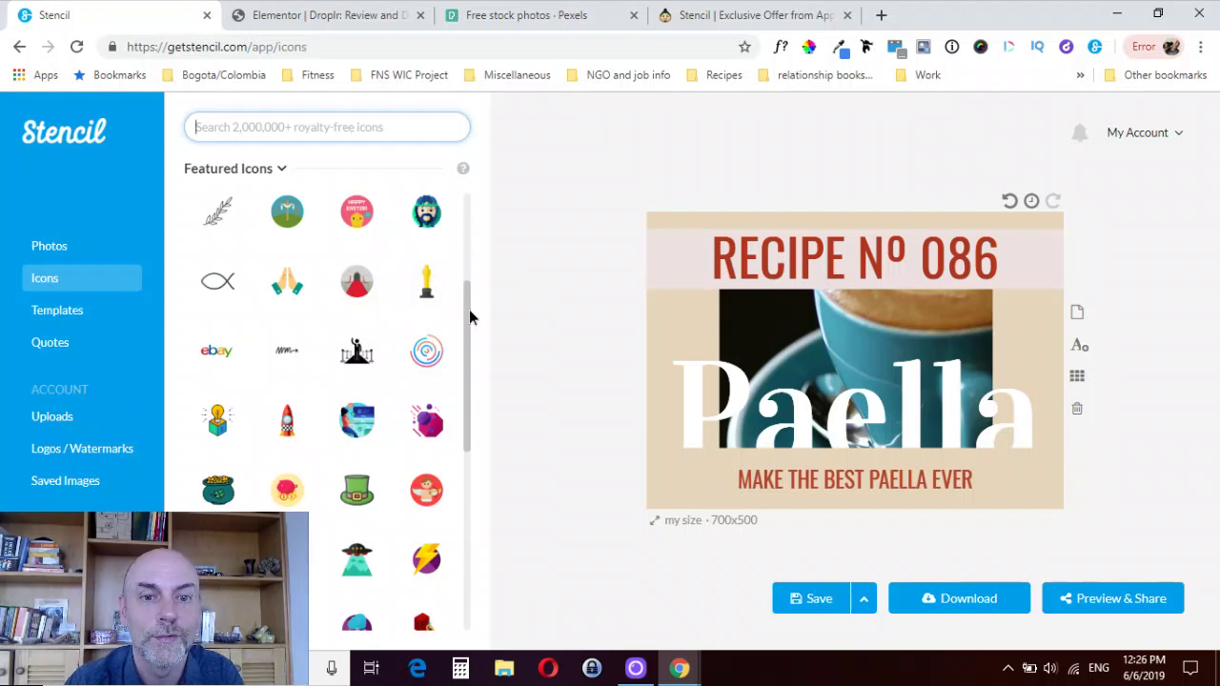
{"action": "left_click_drag", "start_coordinate": [470, 309], "coordinate": [468, 384]}
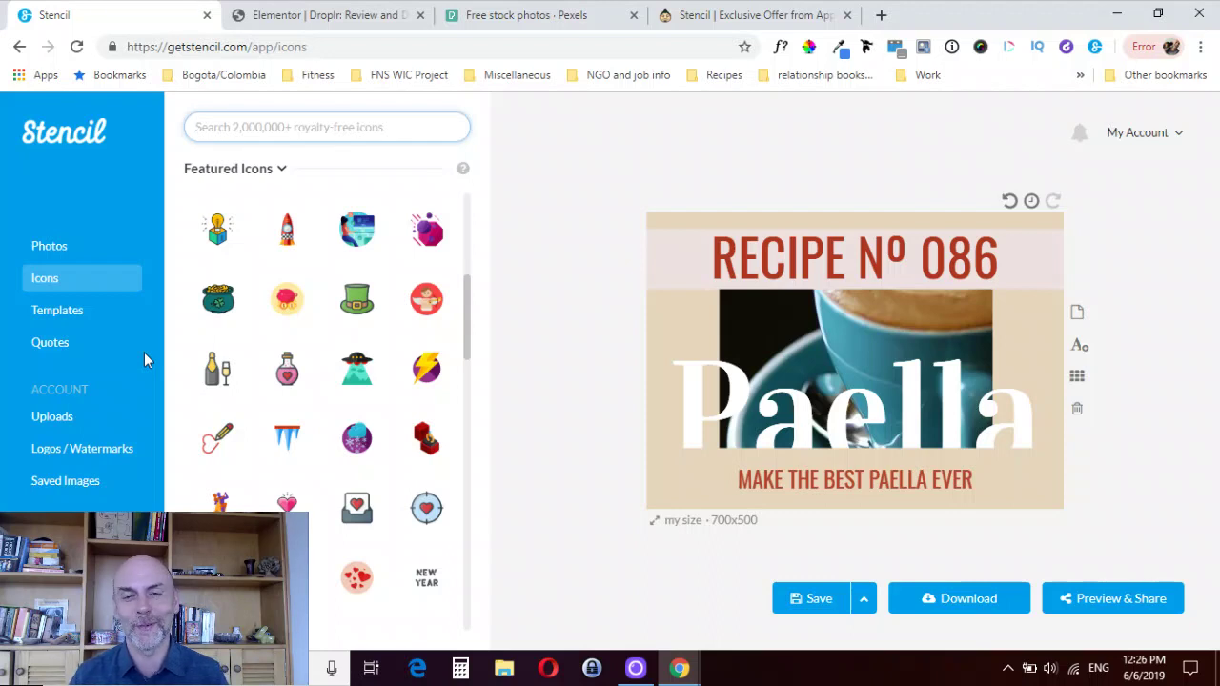
Search the Quotes library for 'freedom' and add the Mahatma Gandhi quote to the design.
{"action": "left_click", "coordinate": [65, 347]}
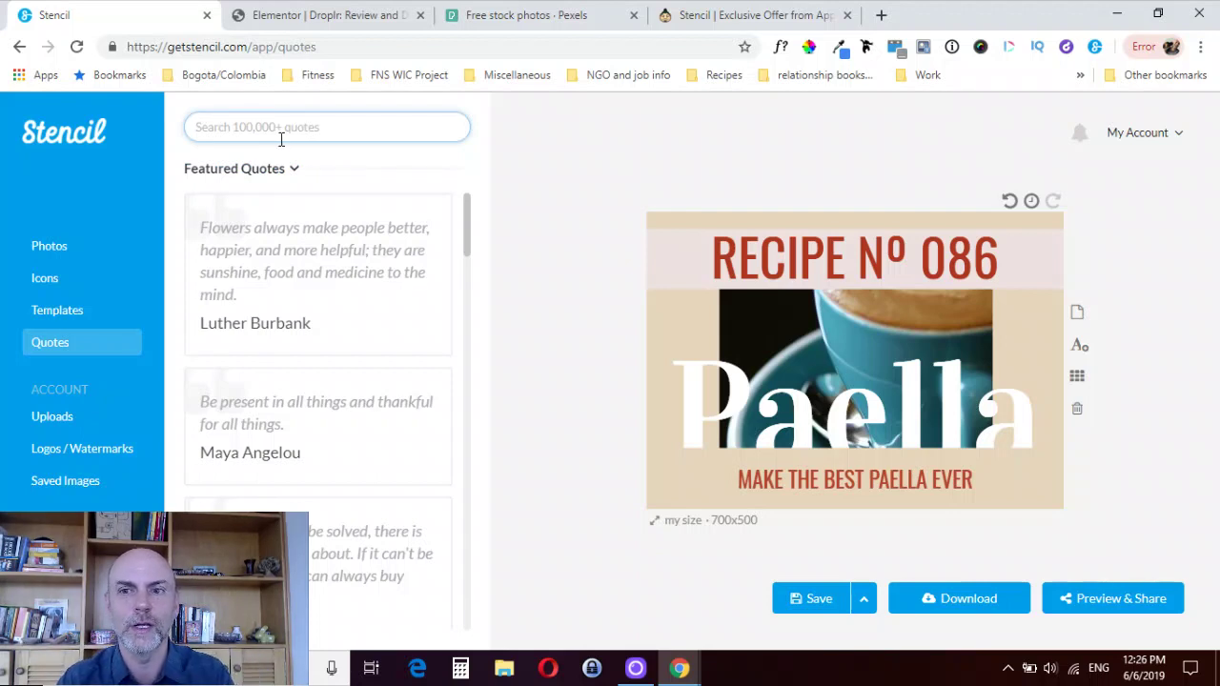
{"action": "type", "text": "f"}
{"action": "key", "text": "BackSpace"}
{"action": "type", "text": "freedom"}
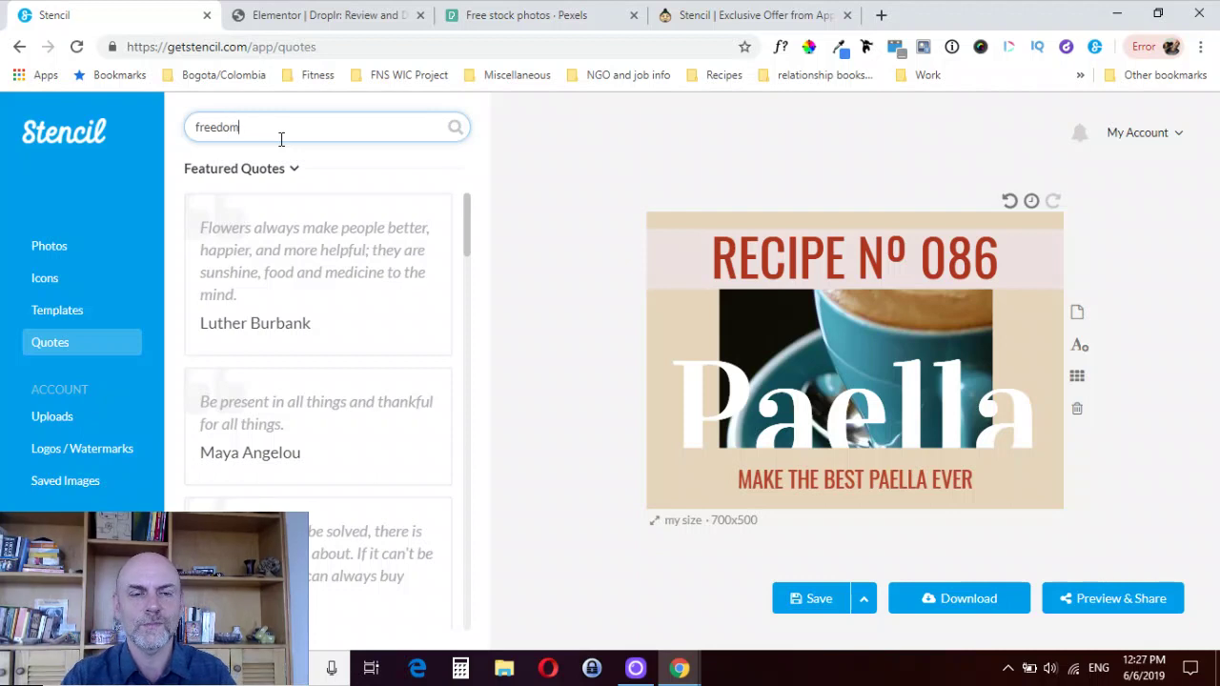
{"action": "key", "text": "Return"}
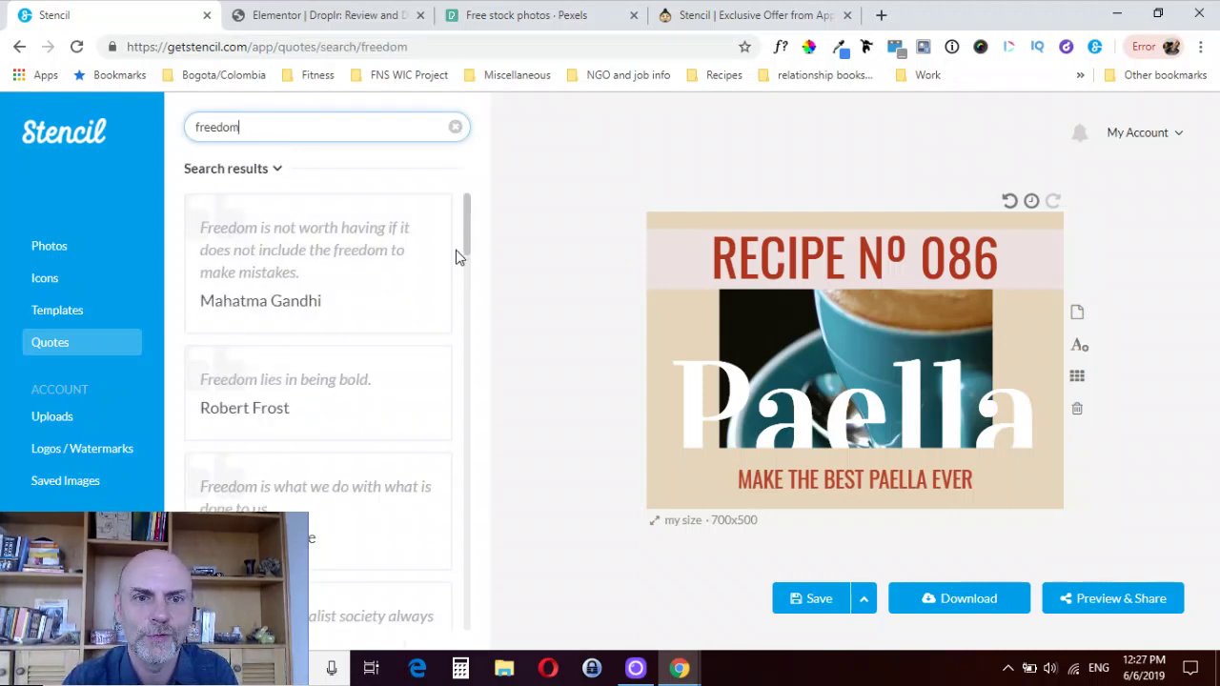
{"action": "left_click", "coordinate": [324, 250]}
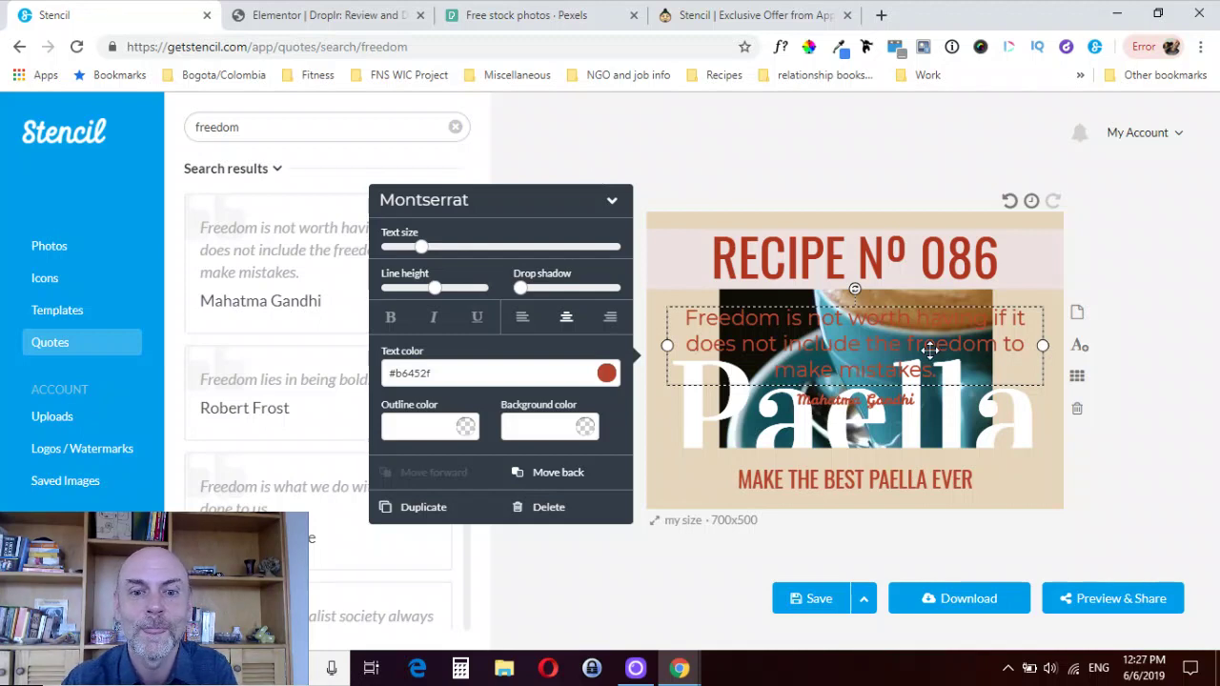
Delete the quote text box and the large Paella title from the graphic.
{"action": "left_click", "coordinate": [552, 512]}
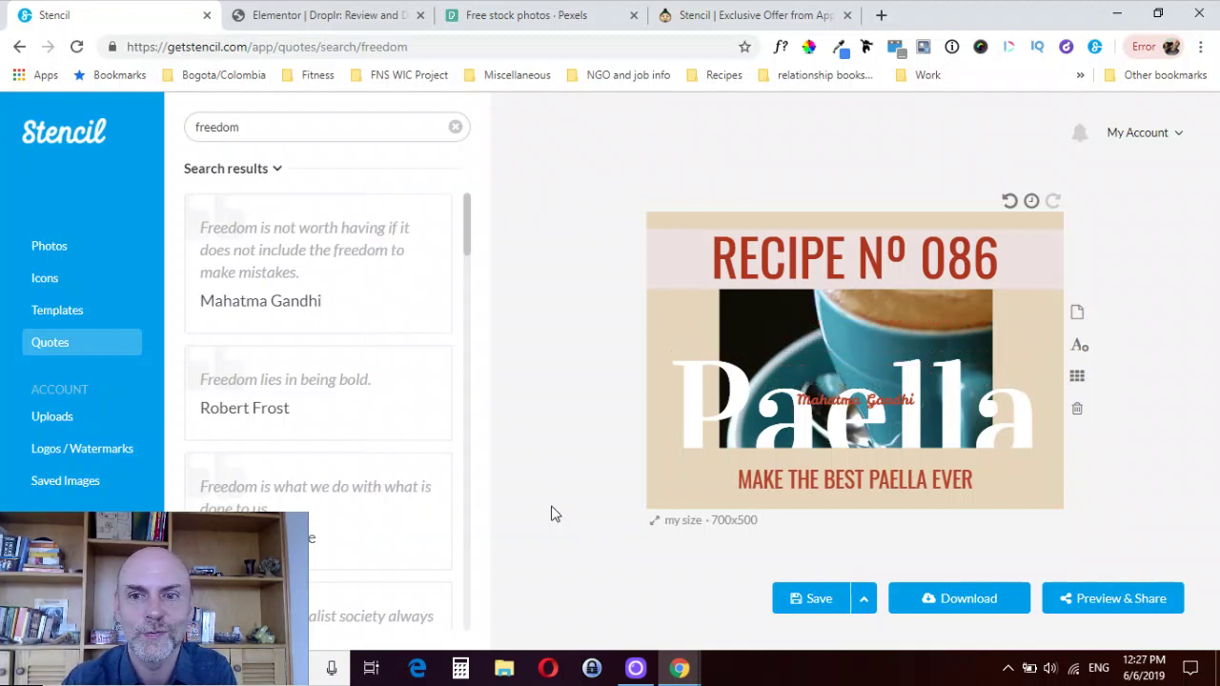
{"action": "left_click", "coordinate": [865, 412]}
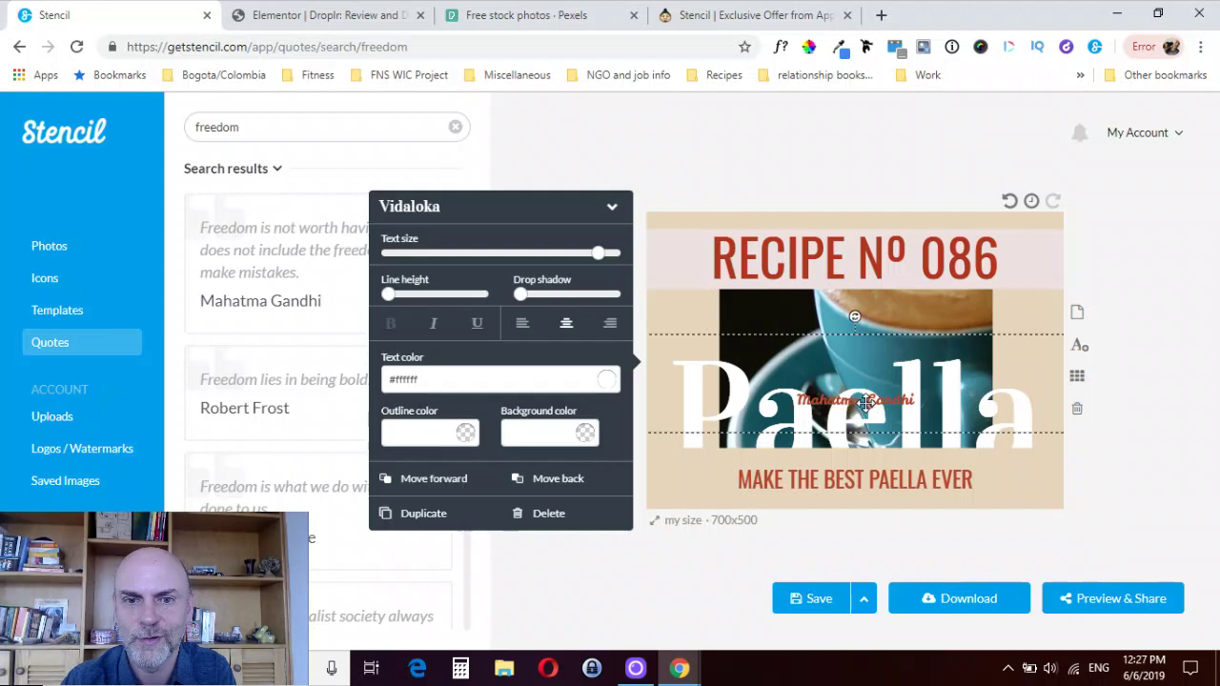
{"action": "left_click", "coordinate": [566, 522]}
Open and close the Gandhi quote card's options menu, then browse the quote results.
{"action": "mouse_move", "coordinate": [308, 226]}
{"action": "left_click", "coordinate": [440, 208]}
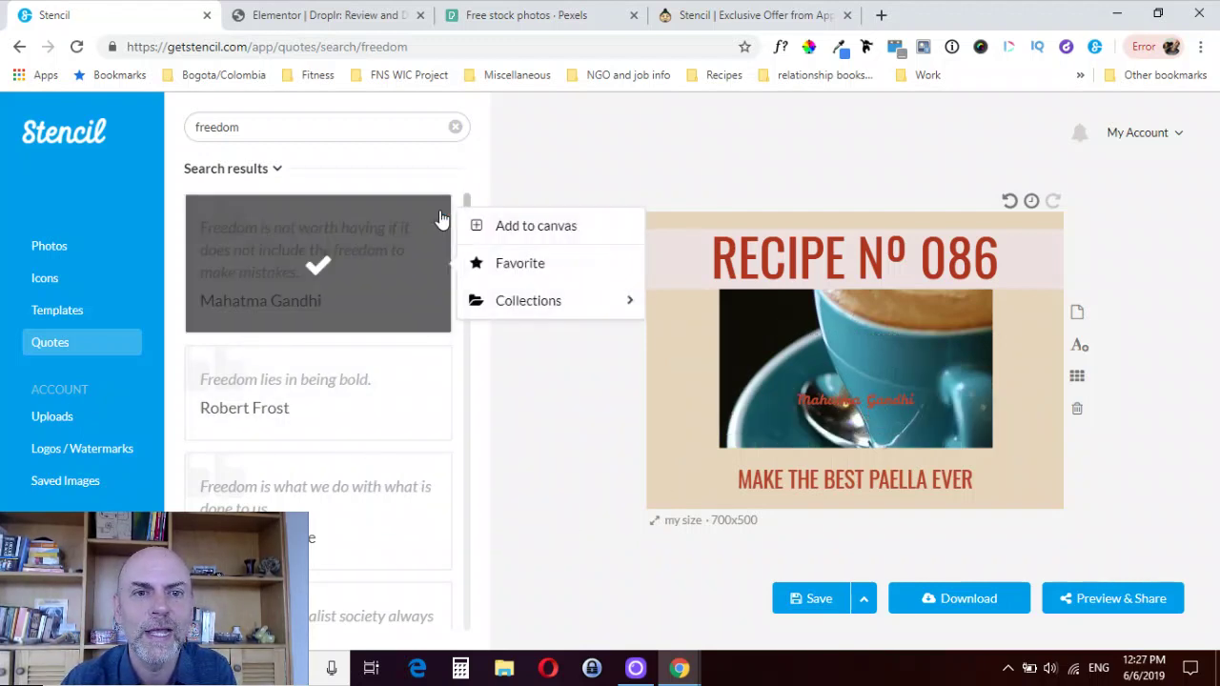
{"action": "mouse_move", "coordinate": [518, 311]}
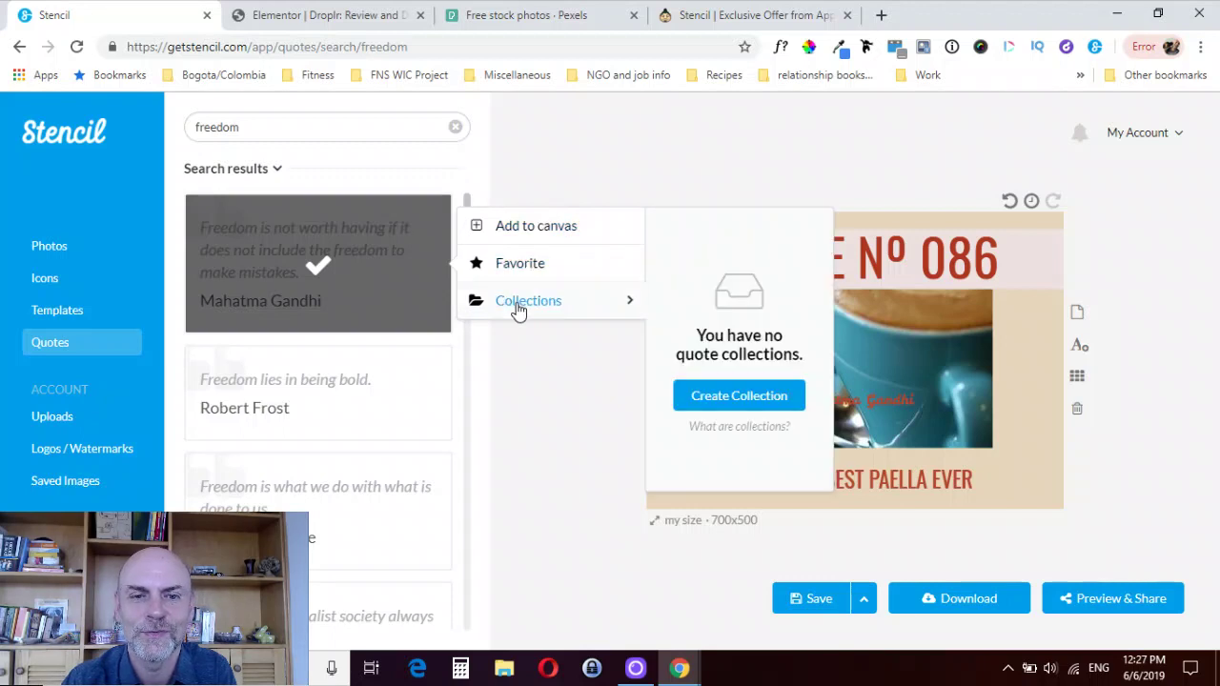
{"action": "left_click", "coordinate": [645, 163]}
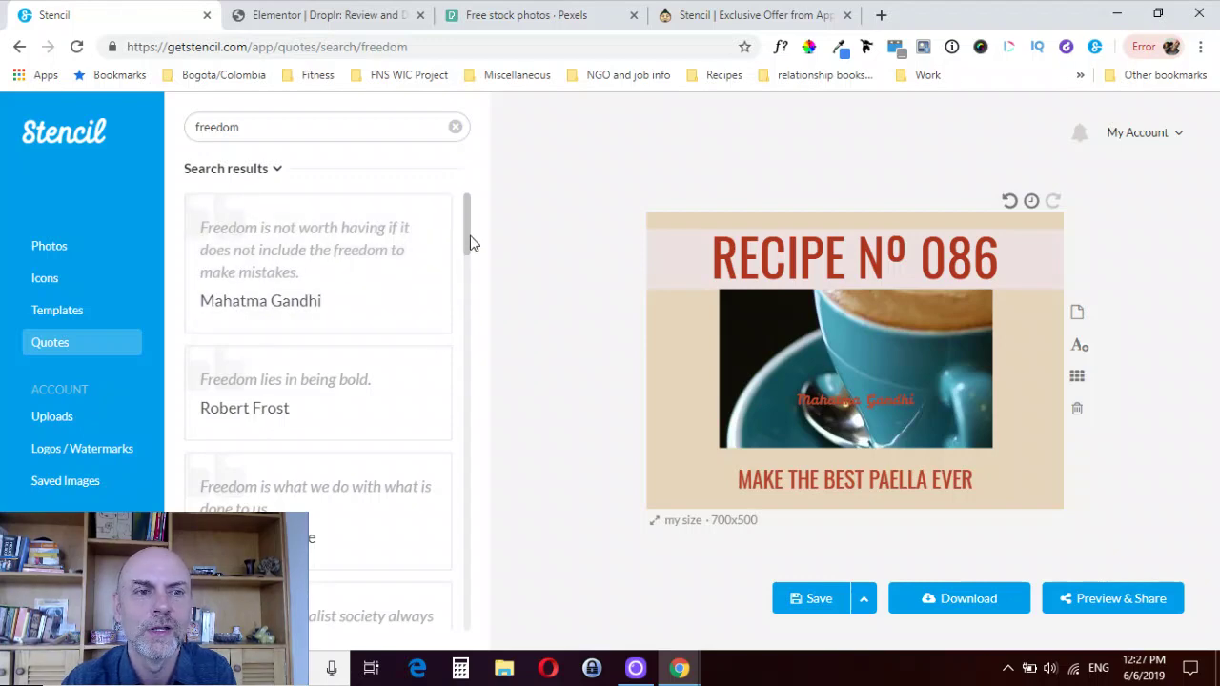
{"action": "left_click_drag", "start_coordinate": [470, 242], "coordinate": [467, 453]}
{"action": "scroll", "coordinate": [435, 387], "scroll_direction": "up", "scroll_amount": 10}
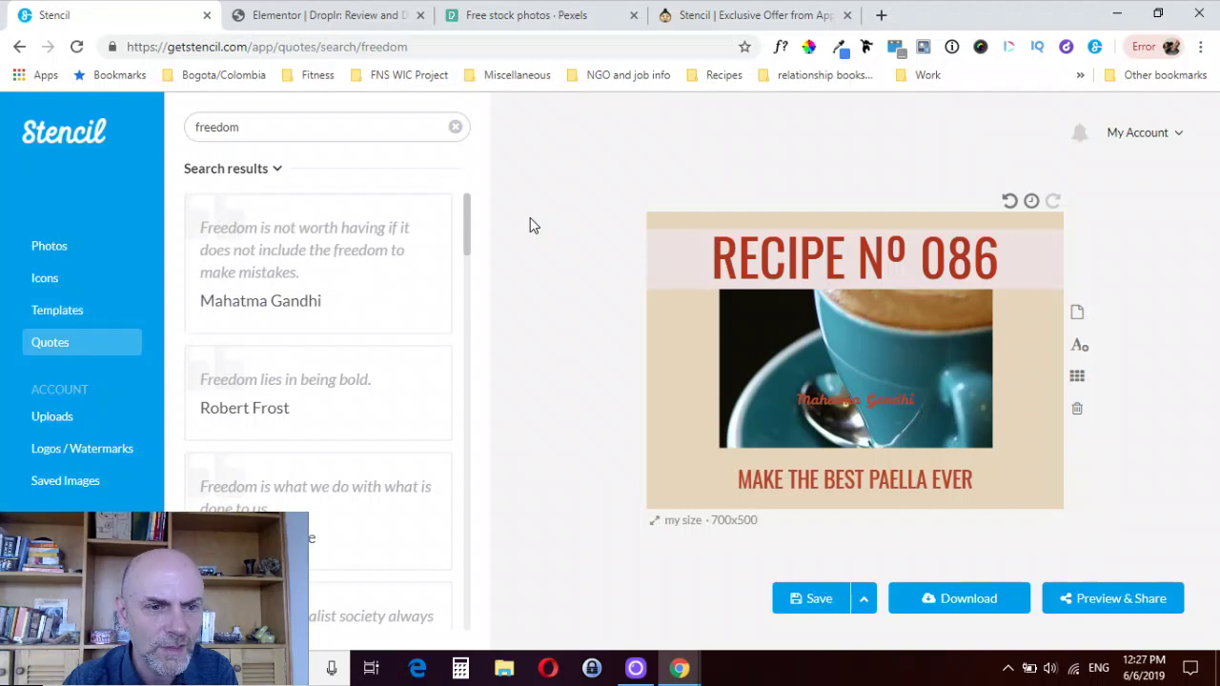
Look through Uploads and Logos / Watermarks, then open Saved Images and toggle its All Saved Images filter.
{"action": "left_click", "coordinate": [44, 419]}
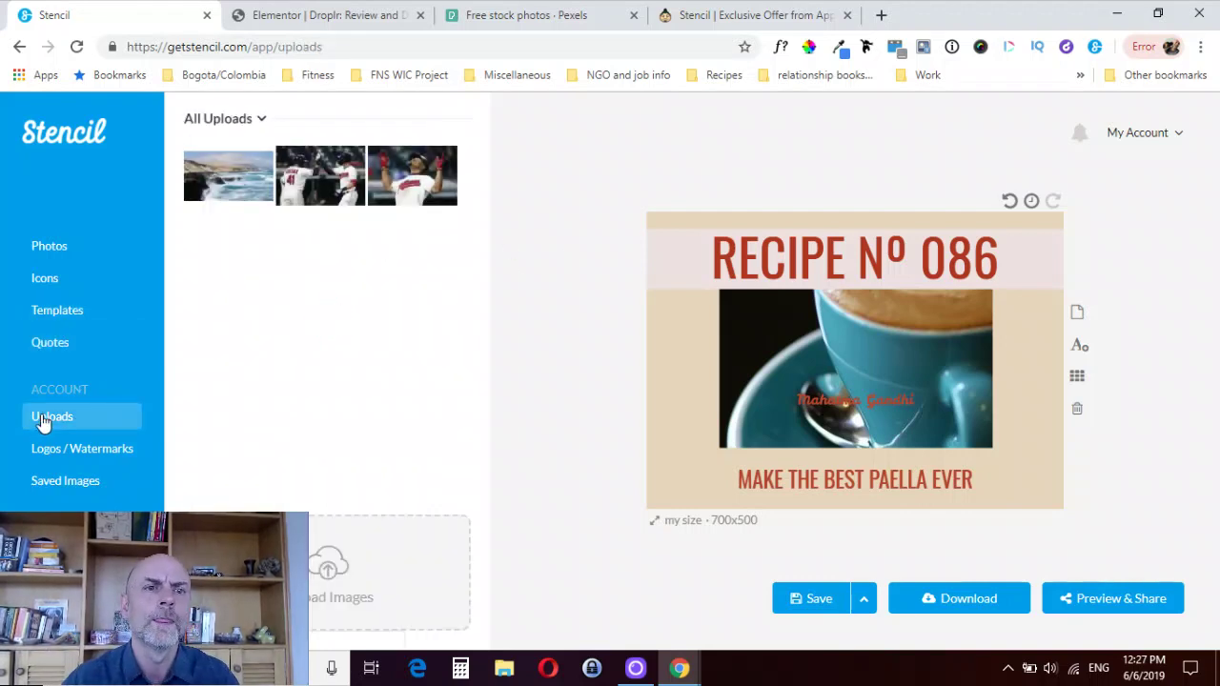
{"action": "mouse_move", "coordinate": [426, 196]}
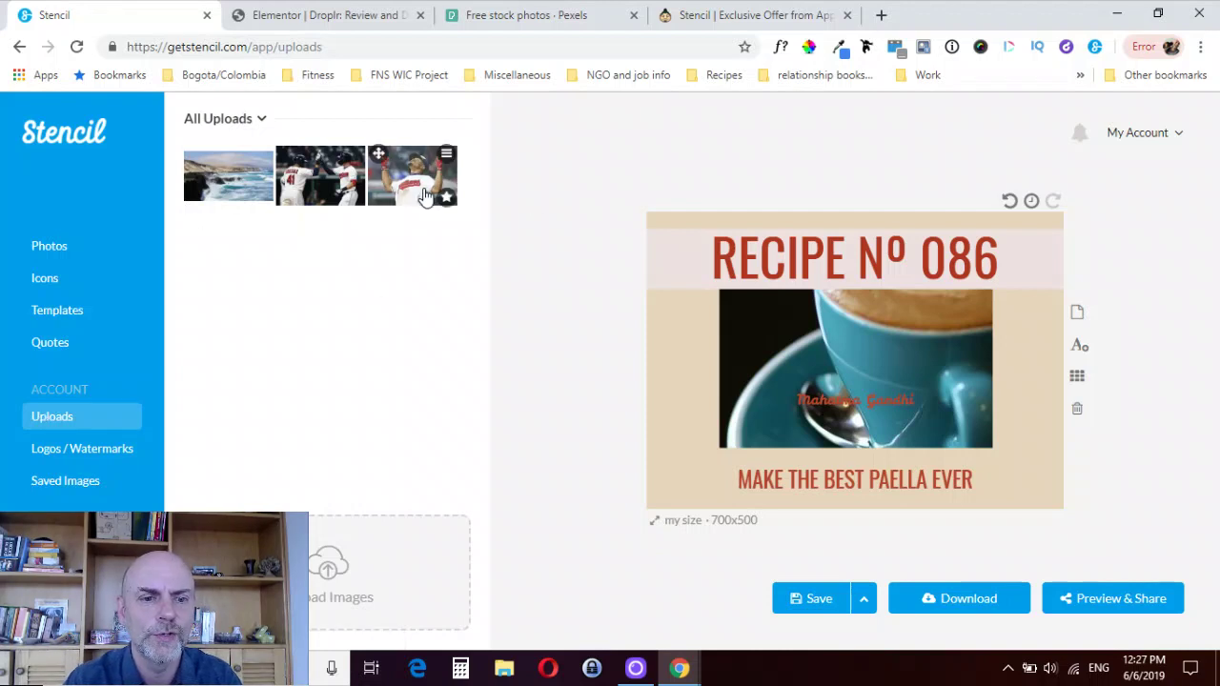
{"action": "left_click", "coordinate": [91, 455]}
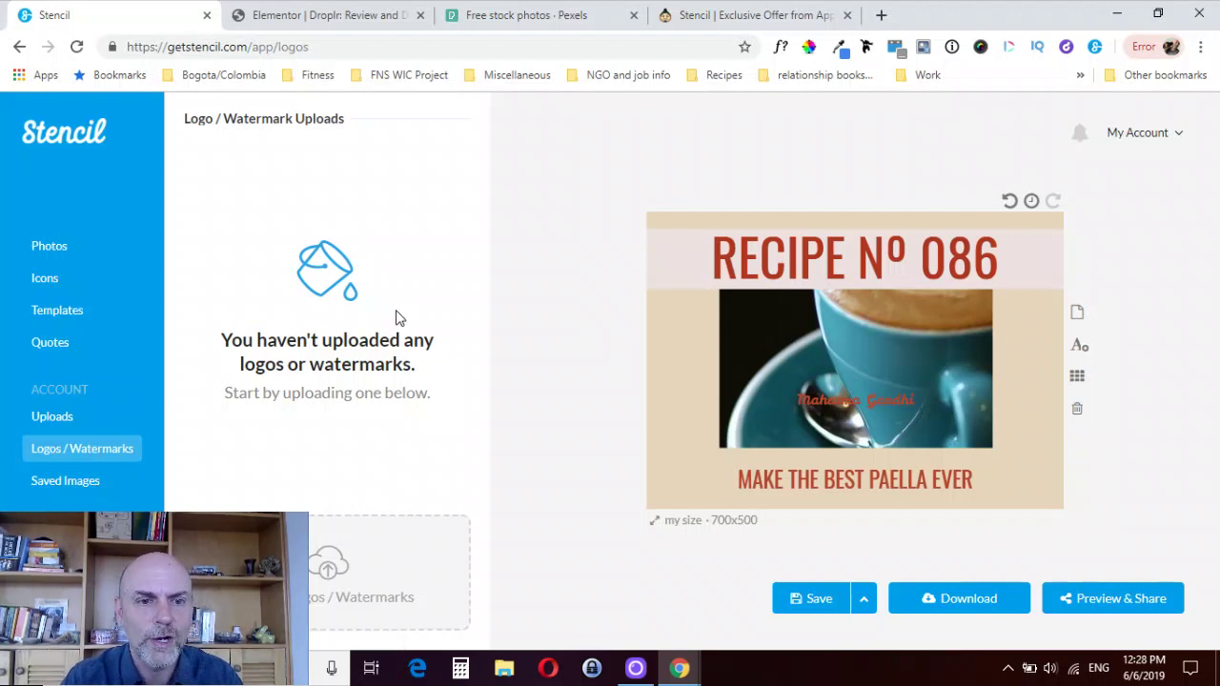
{"action": "left_click", "coordinate": [81, 487]}
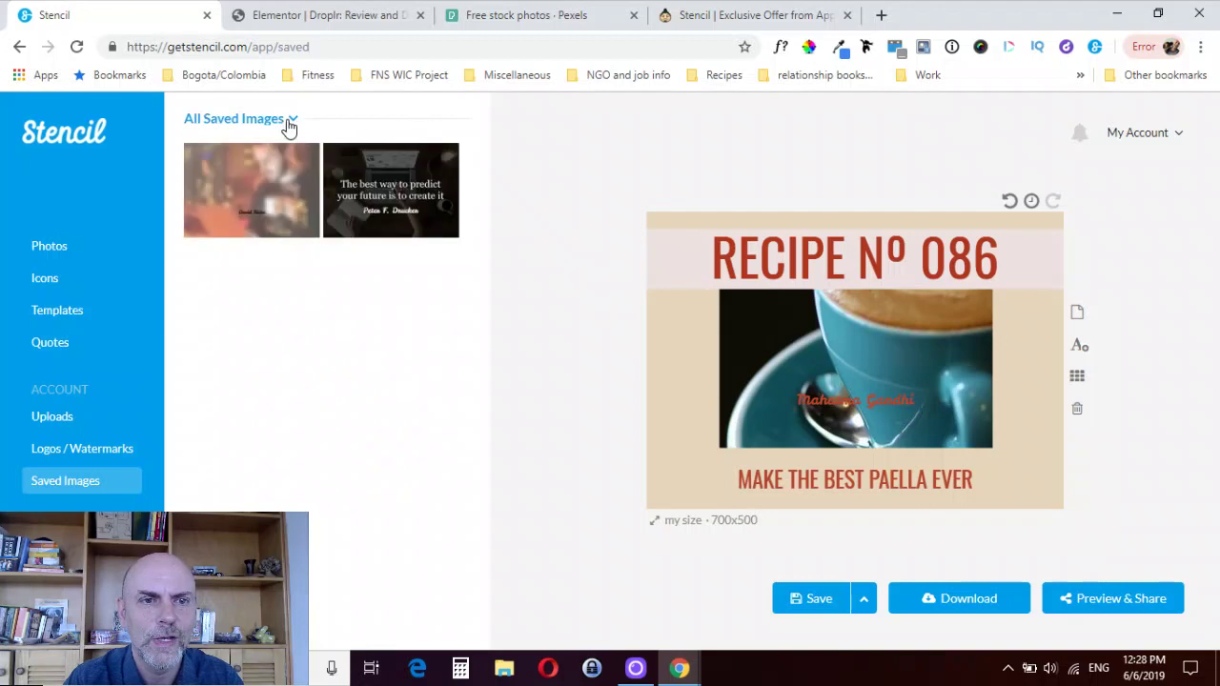
{"action": "left_click", "coordinate": [294, 124]}
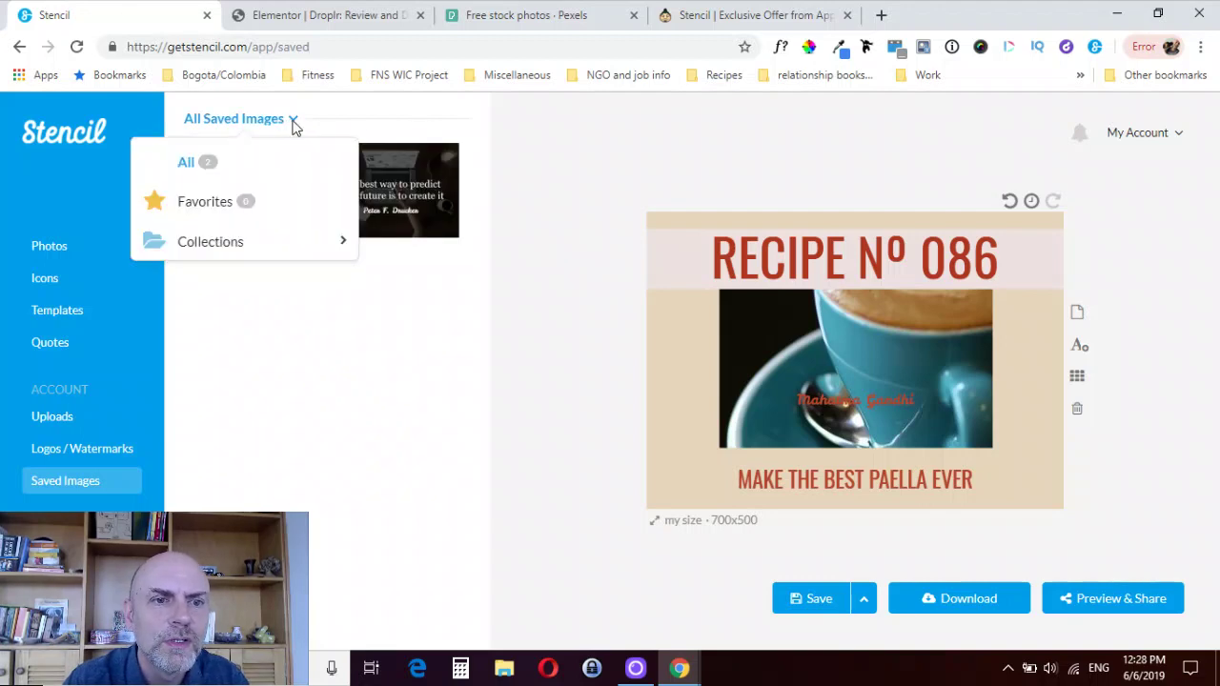
{"action": "left_click", "coordinate": [293, 124]}
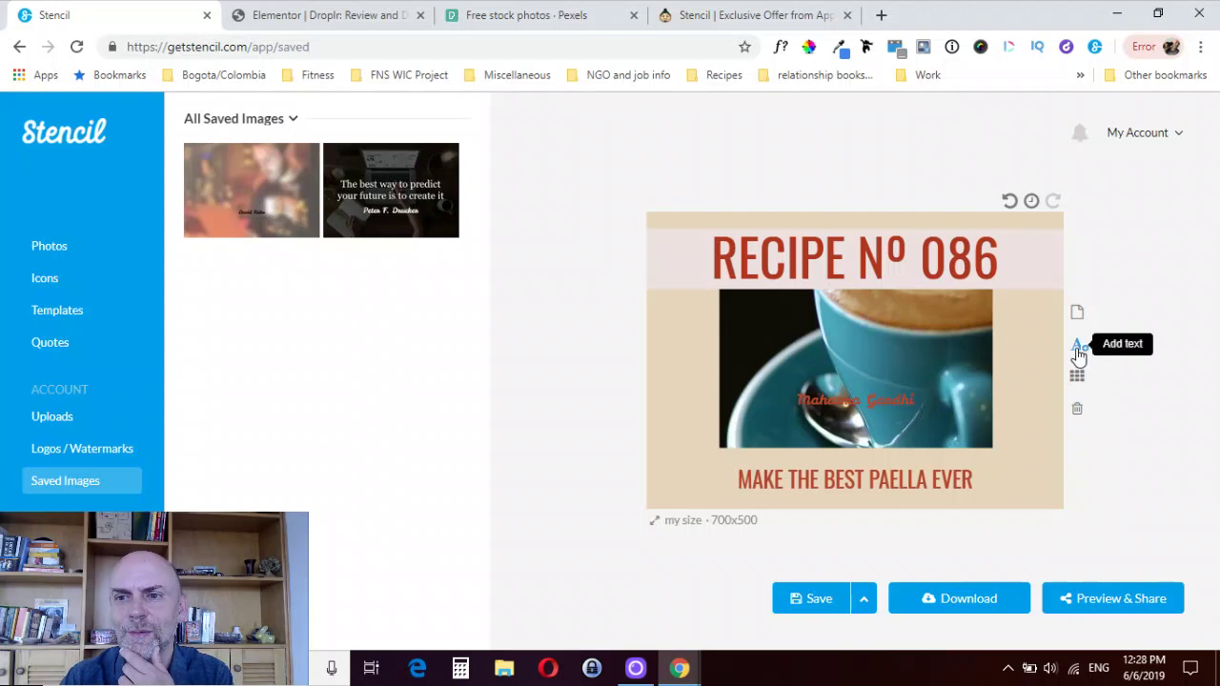
Turn on the layout grid, then open and dismiss the background image Filters panel.
{"action": "left_click", "coordinate": [1076, 378]}
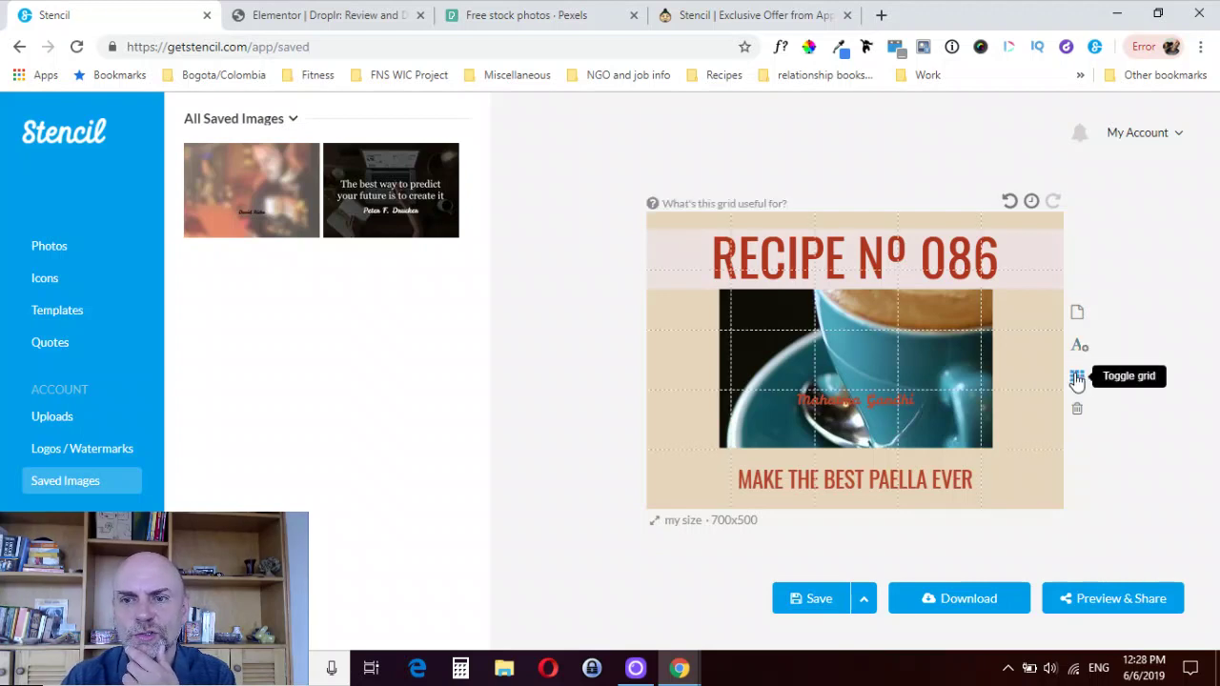
{"action": "left_click", "coordinate": [841, 328]}
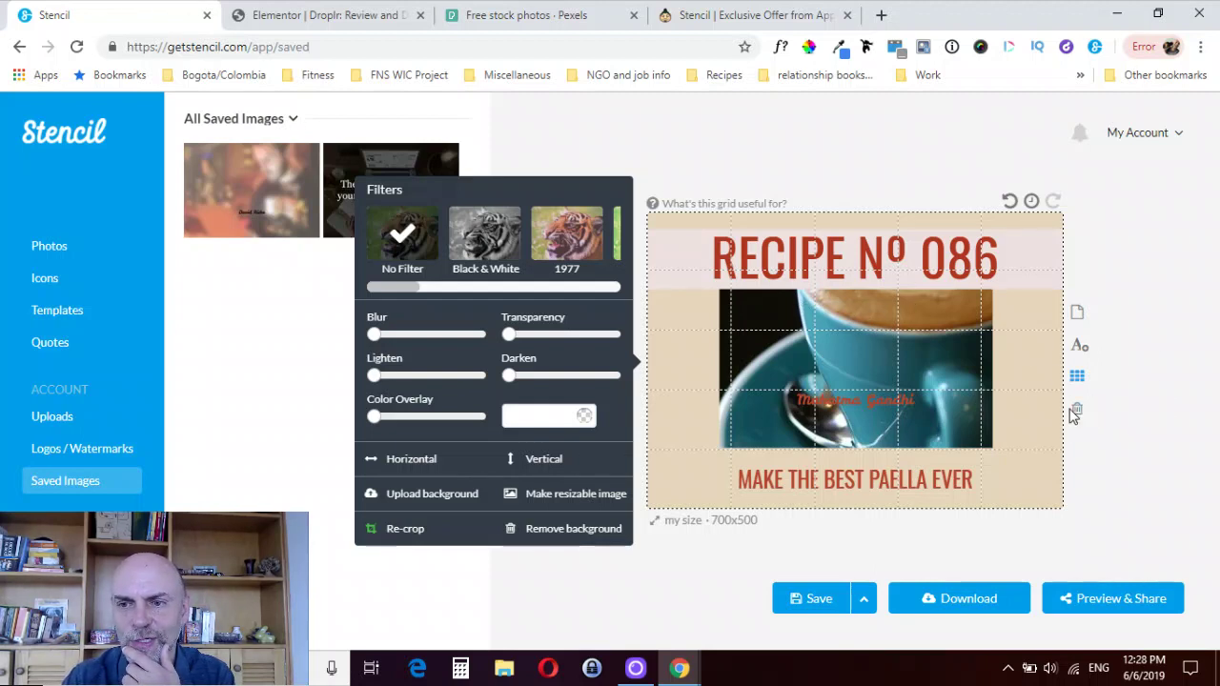
{"action": "left_click", "coordinate": [1162, 303]}
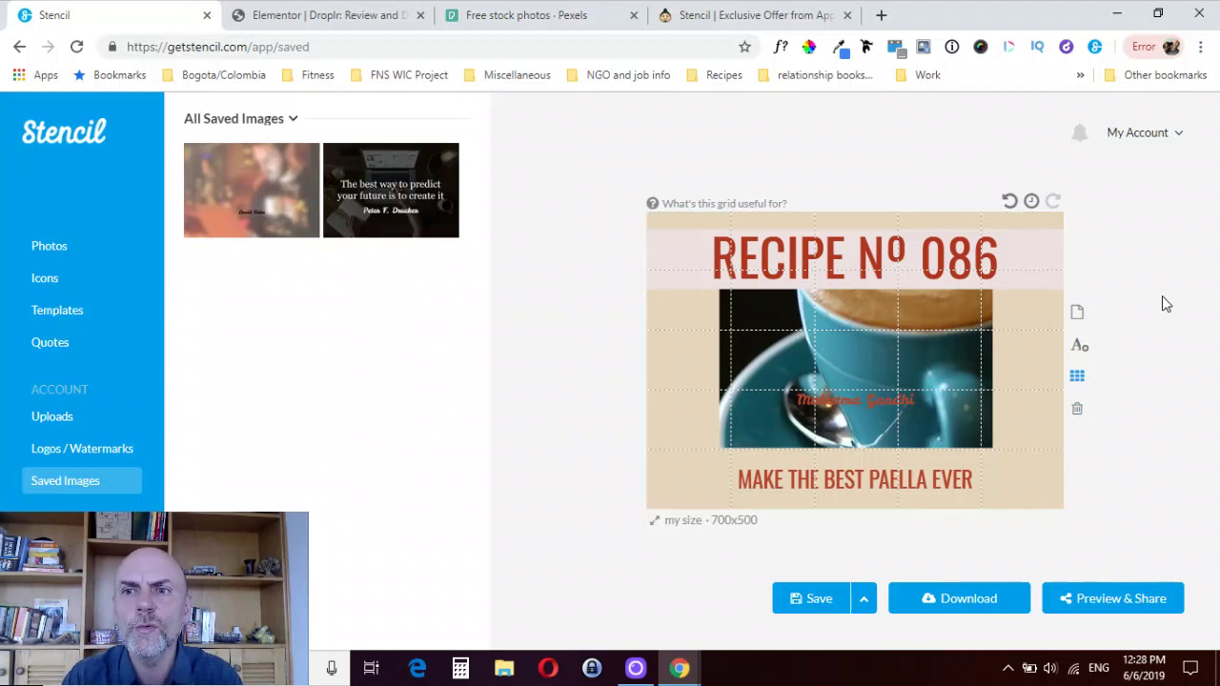
Revert the design to the 'Icon added' entry in the Change history list.
{"action": "left_click", "coordinate": [1030, 204]}
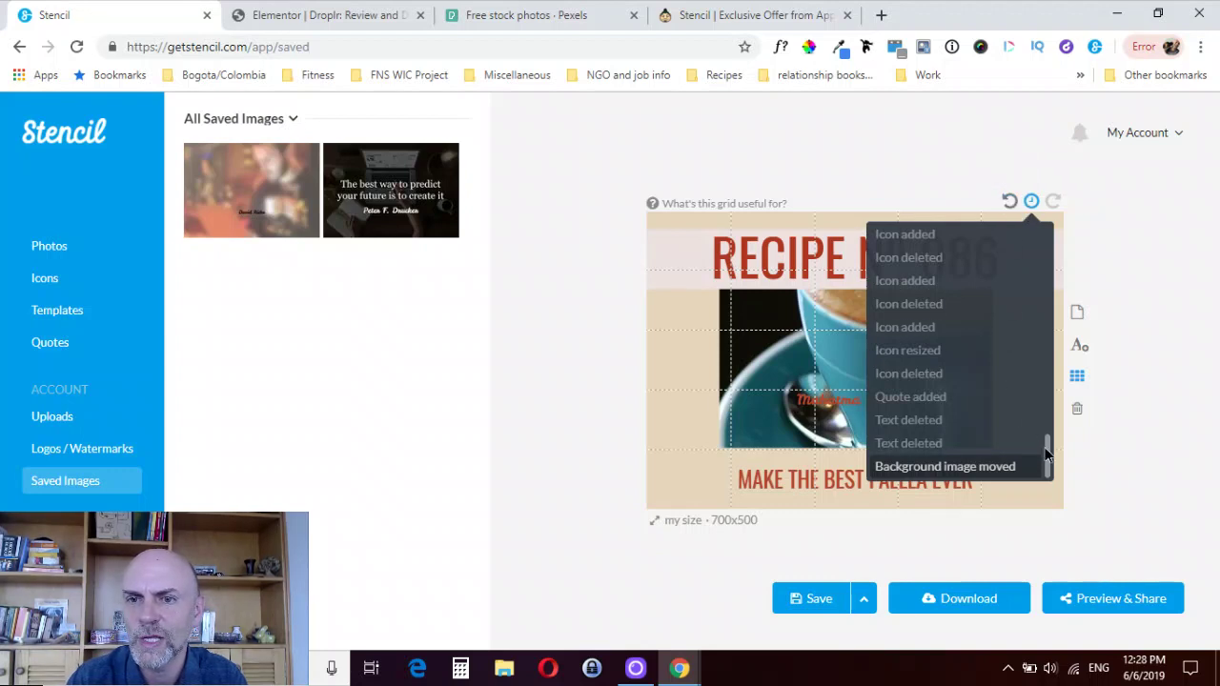
{"action": "left_click_drag", "start_coordinate": [1045, 456], "coordinate": [1055, 370]}
{"action": "scroll", "coordinate": [1047, 429], "scroll_direction": "up", "scroll_amount": 3}
{"action": "scroll", "coordinate": [1048, 407], "scroll_direction": "down", "scroll_amount": 3}
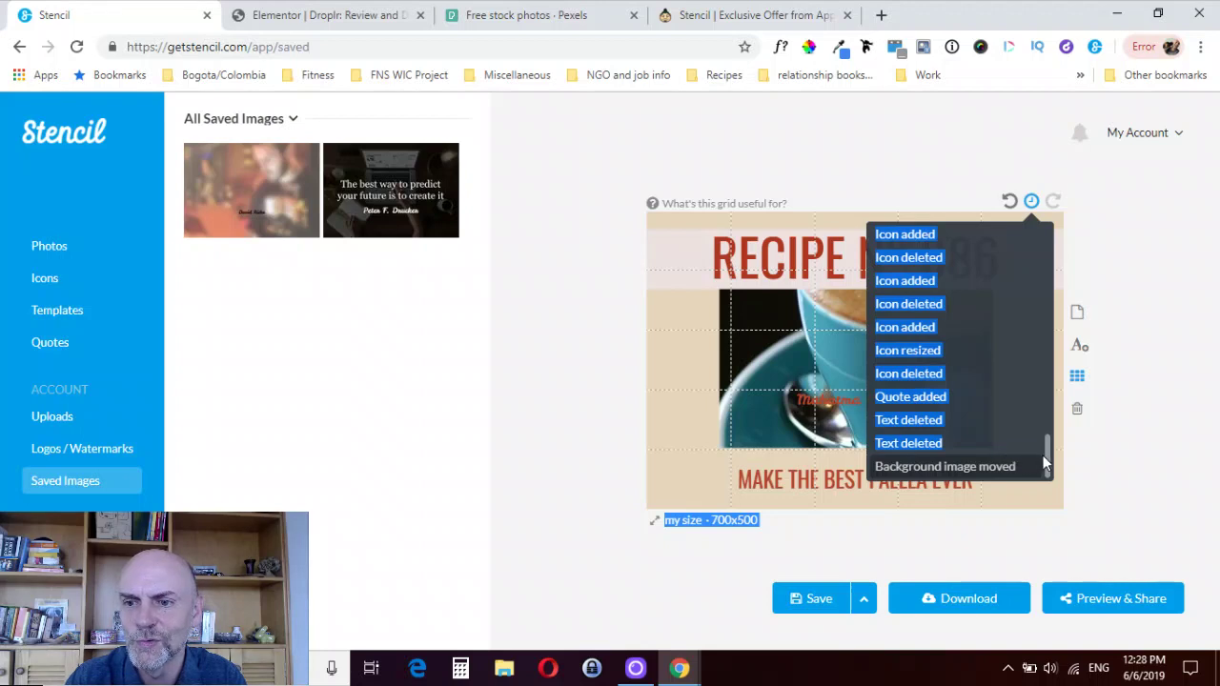
{"action": "left_click_drag", "start_coordinate": [1033, 467], "coordinate": [1046, 469]}
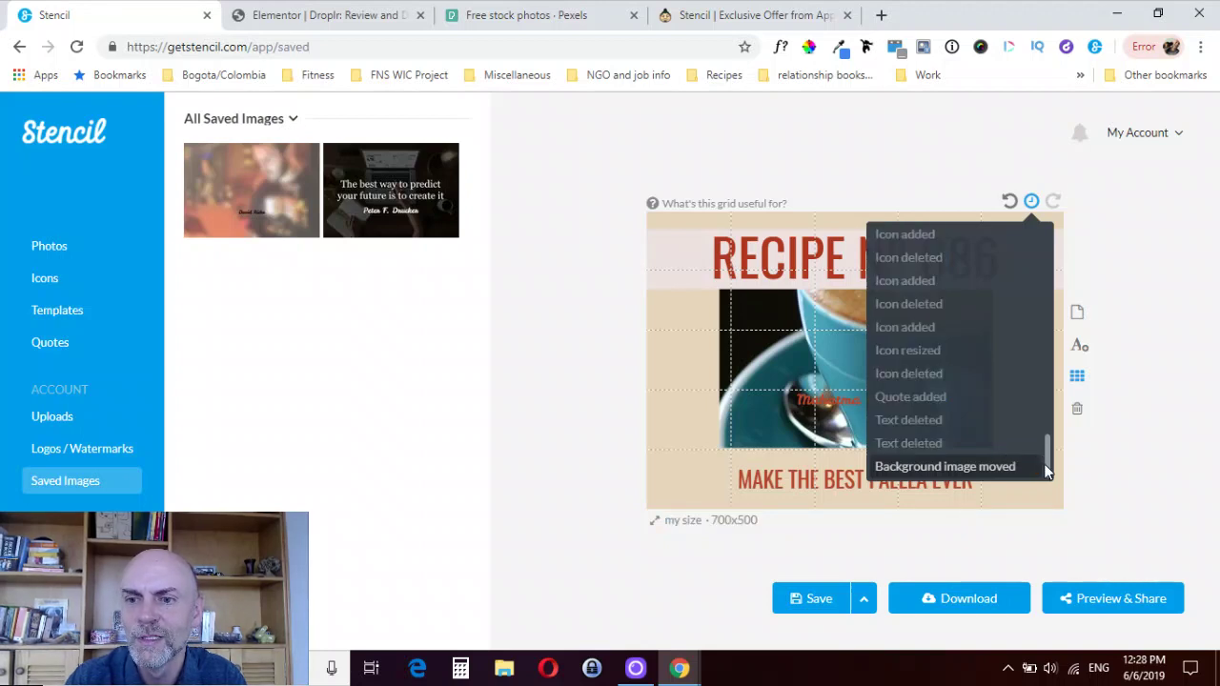
{"action": "scroll", "coordinate": [1053, 419], "scroll_direction": "up", "scroll_amount": 5}
{"action": "scroll", "coordinate": [1056, 415], "scroll_direction": "down", "scroll_amount": 5}
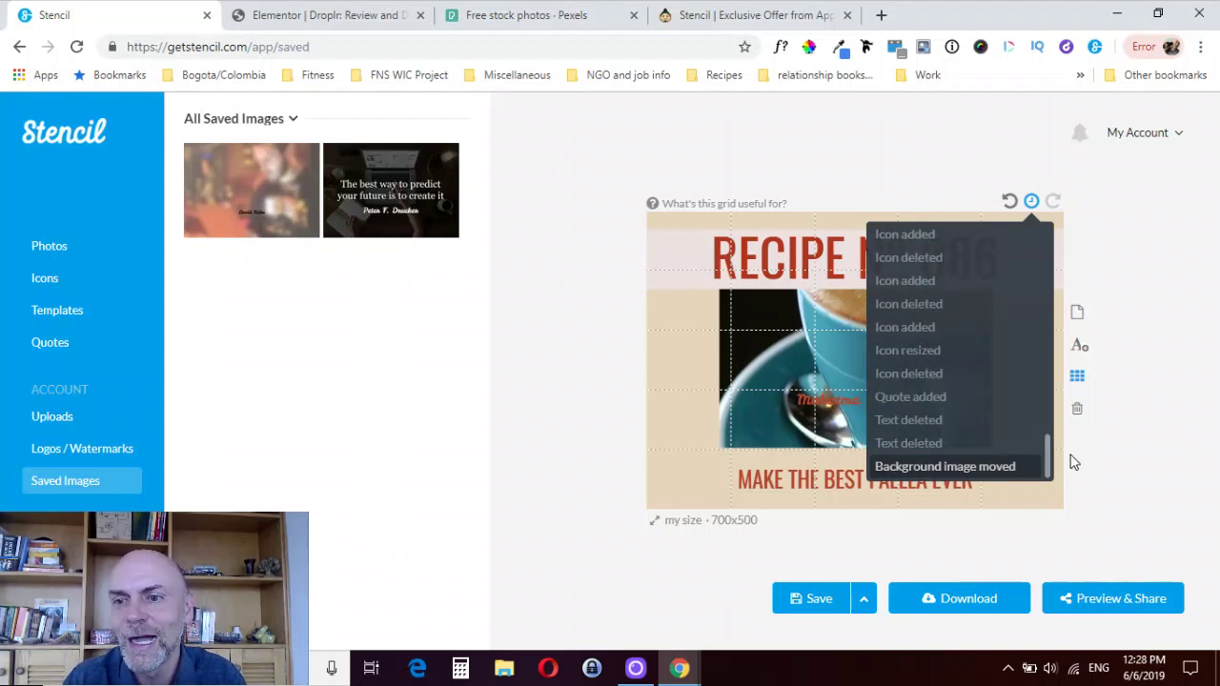
{"action": "left_click_drag", "start_coordinate": [1047, 457], "coordinate": [1040, 268]}
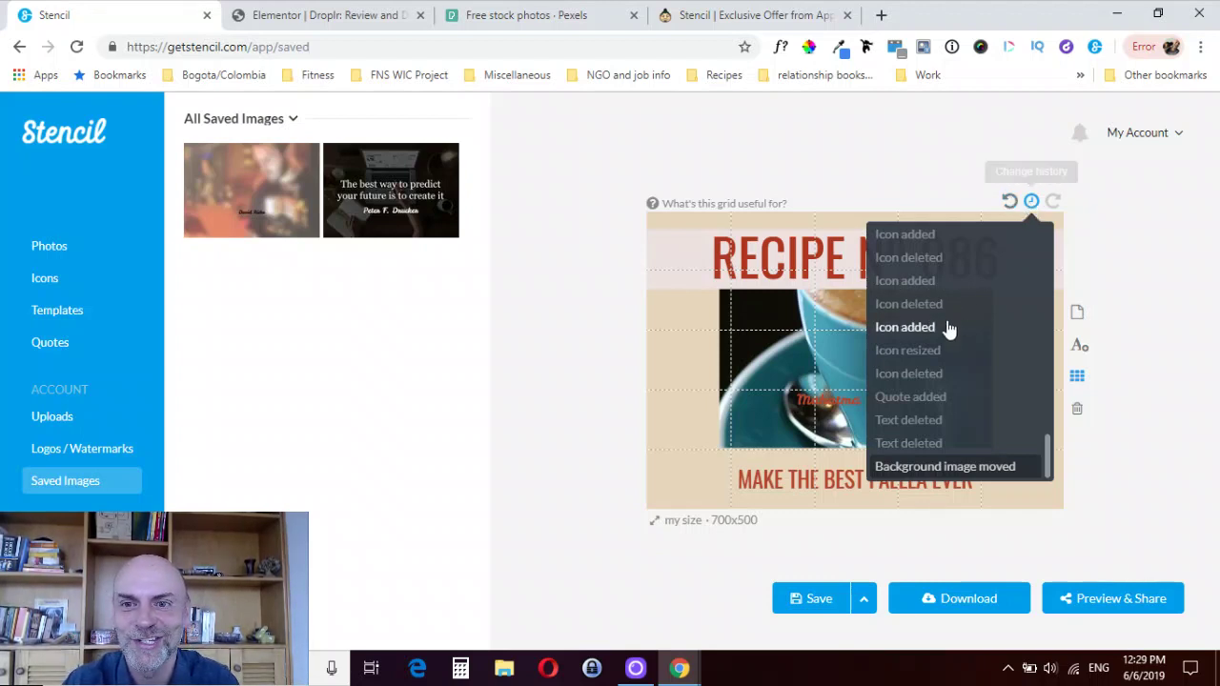
{"action": "left_click", "coordinate": [941, 283]}
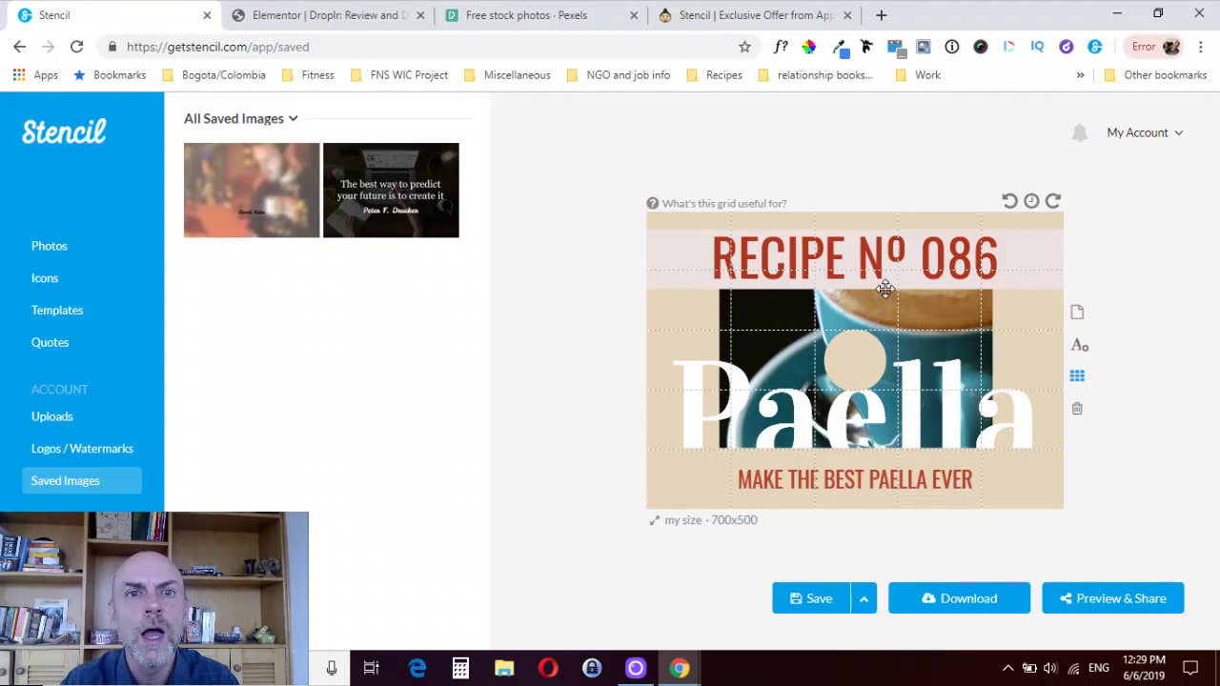
{"action": "left_click", "coordinate": [1175, 139]}
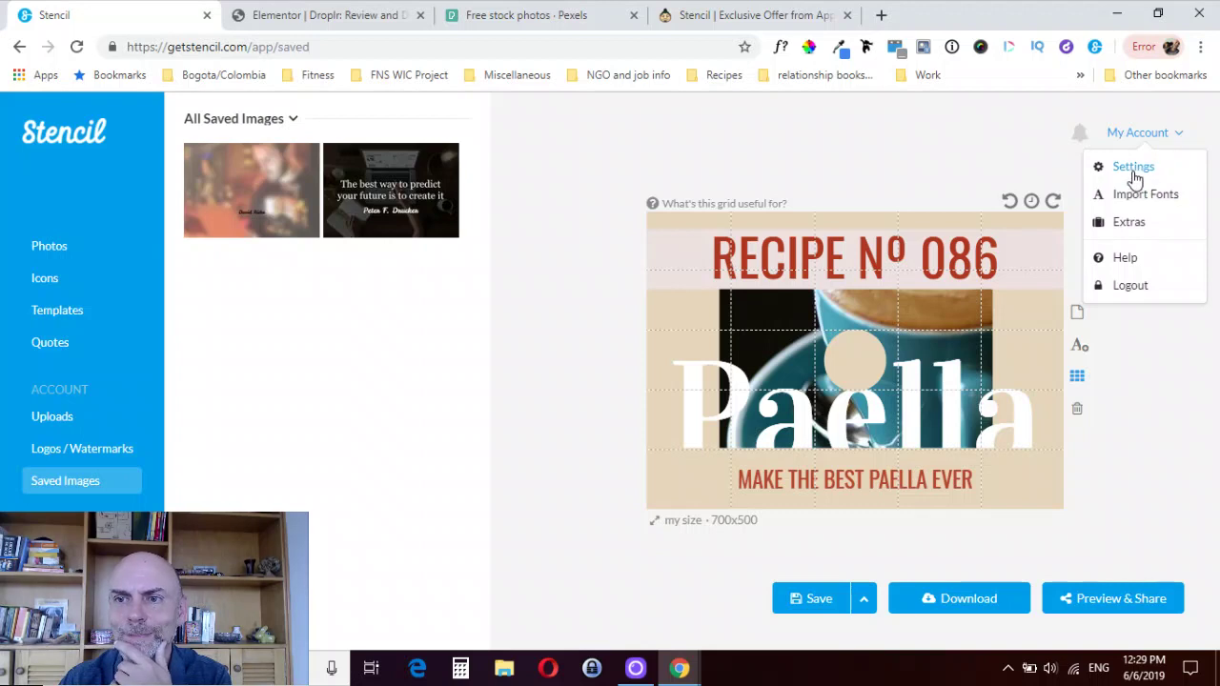
{"action": "left_click", "coordinate": [1119, 229]}
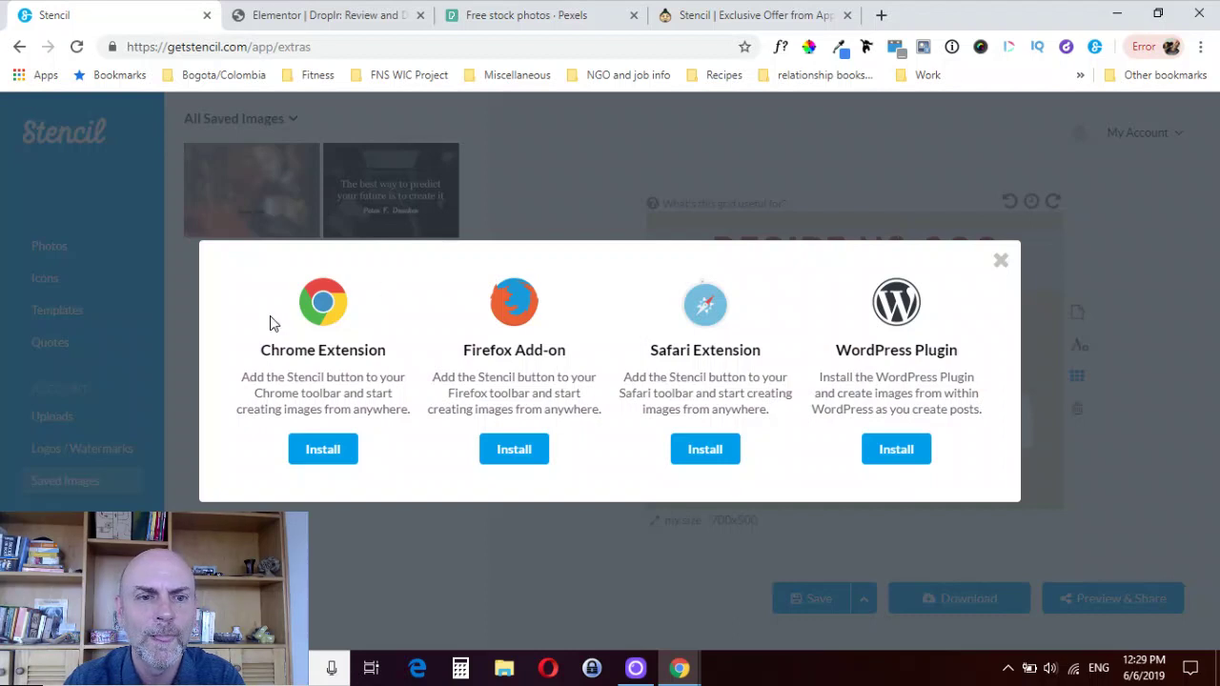
{"action": "left_click", "coordinate": [1001, 260]}
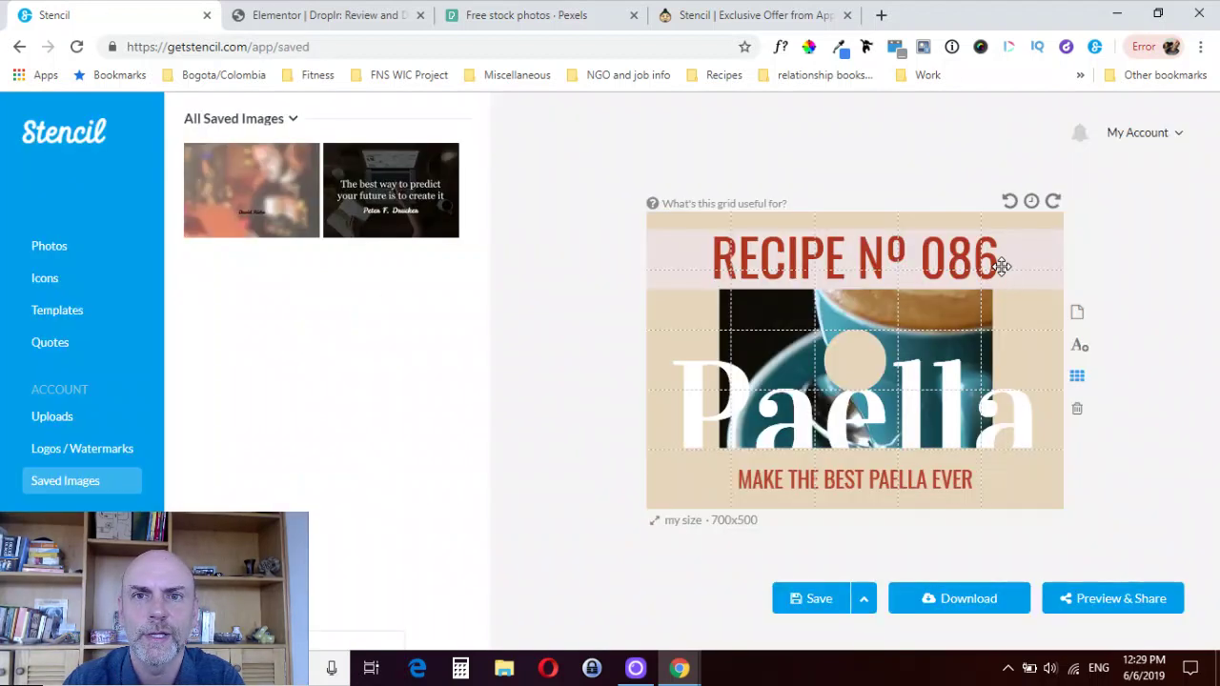
On the Pexels tab, scroll to the fawn dog photo and bring up its context menu.
{"action": "left_click", "coordinate": [464, 20]}
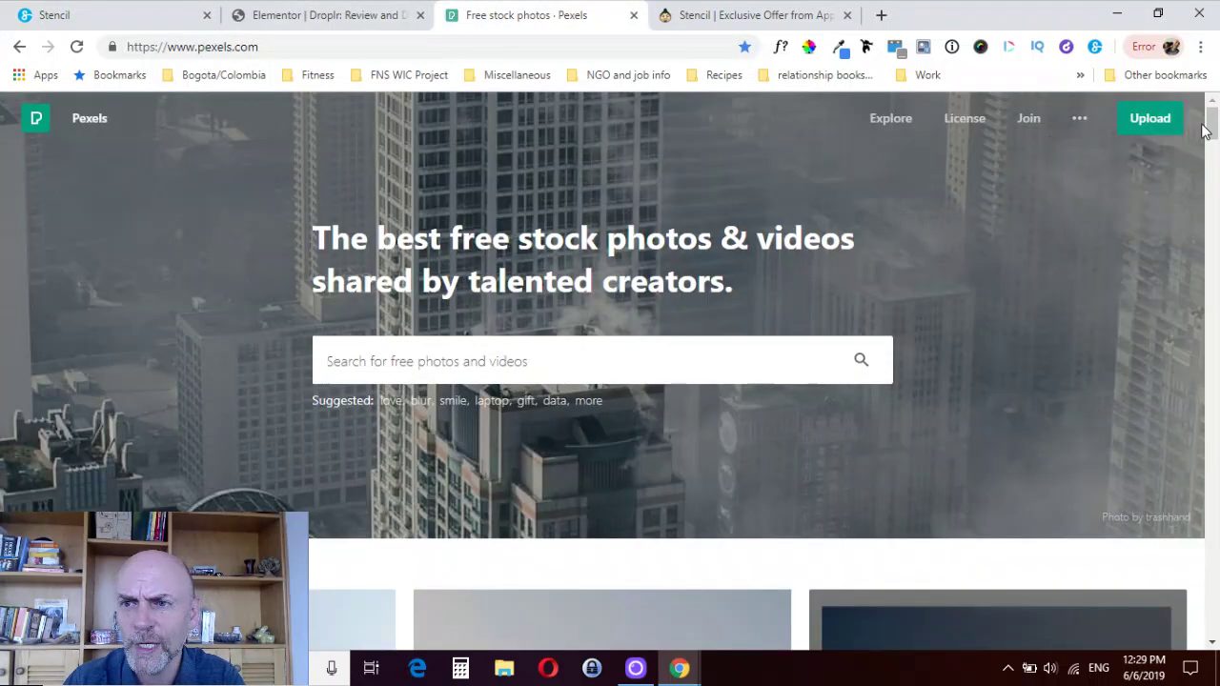
{"action": "left_click_drag", "start_coordinate": [1211, 129], "coordinate": [1209, 198]}
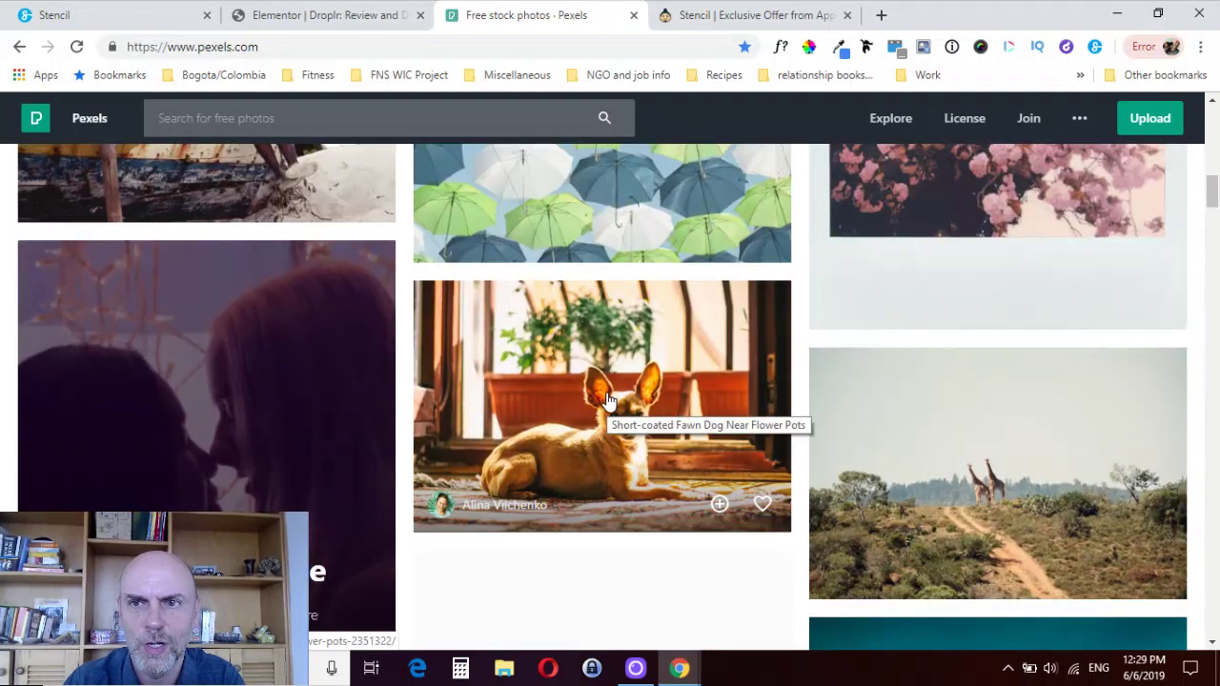
{"action": "right_click", "coordinate": [682, 366]}
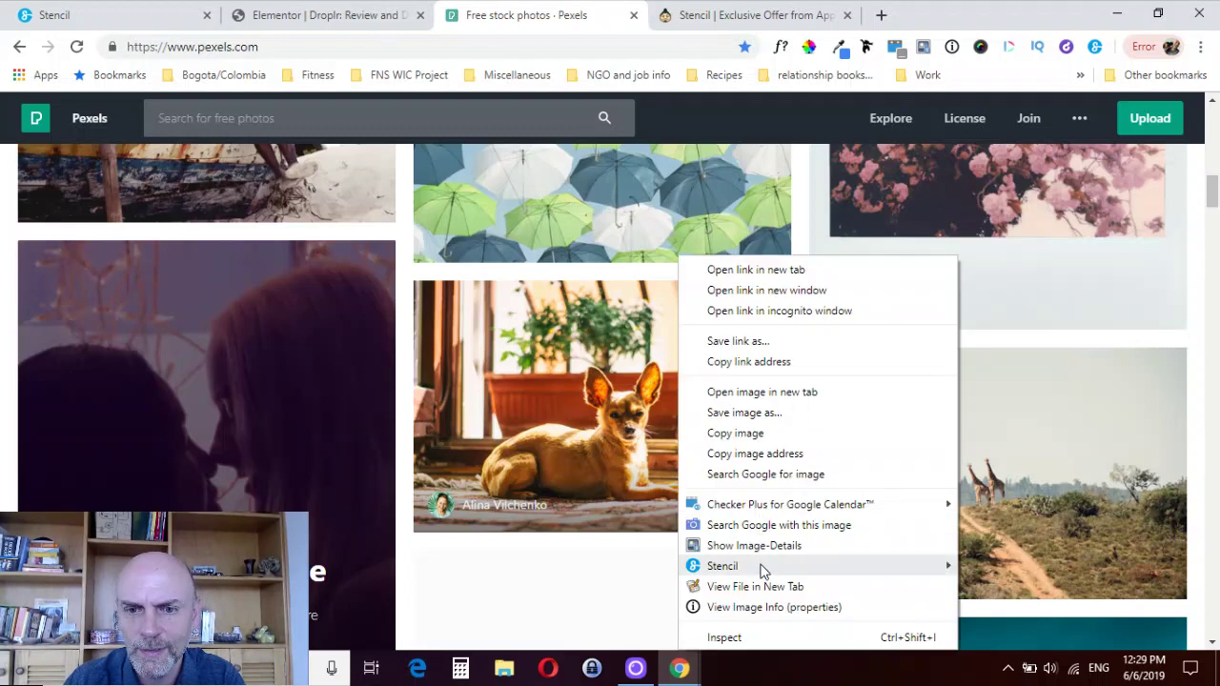
Send the fawn dog photo to Stencil with Open Image with Stencil, then close the overlay.
{"action": "mouse_move", "coordinate": [763, 571]}
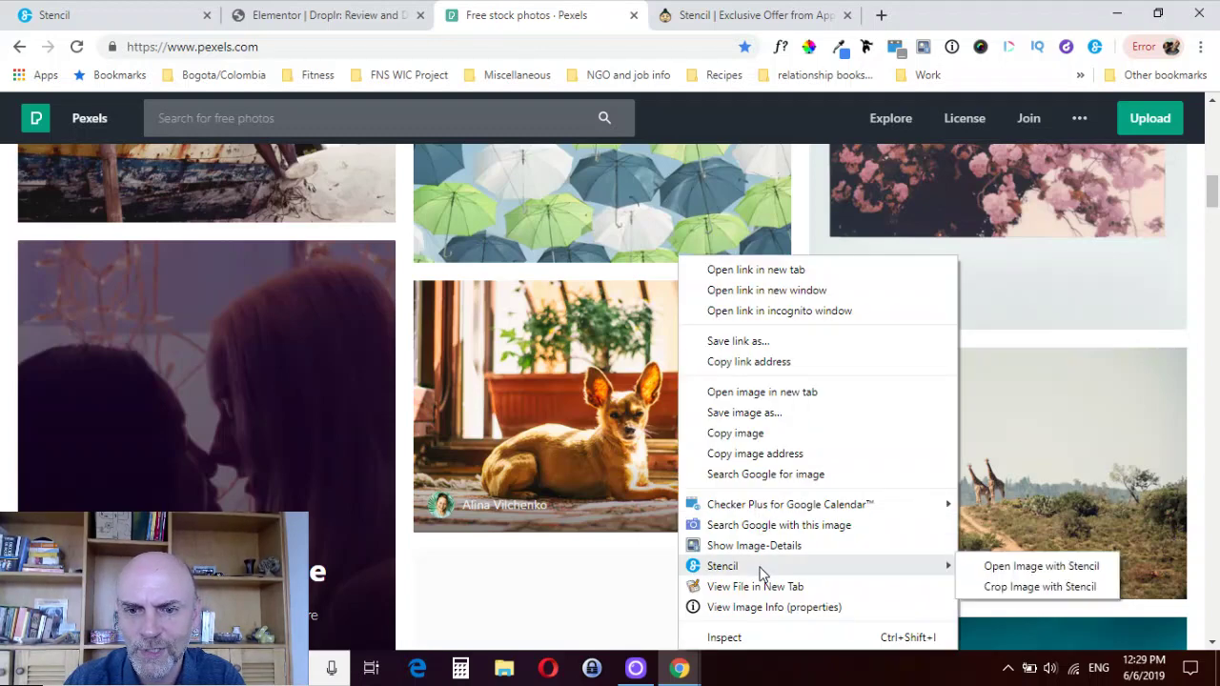
{"action": "left_click", "coordinate": [1024, 571]}
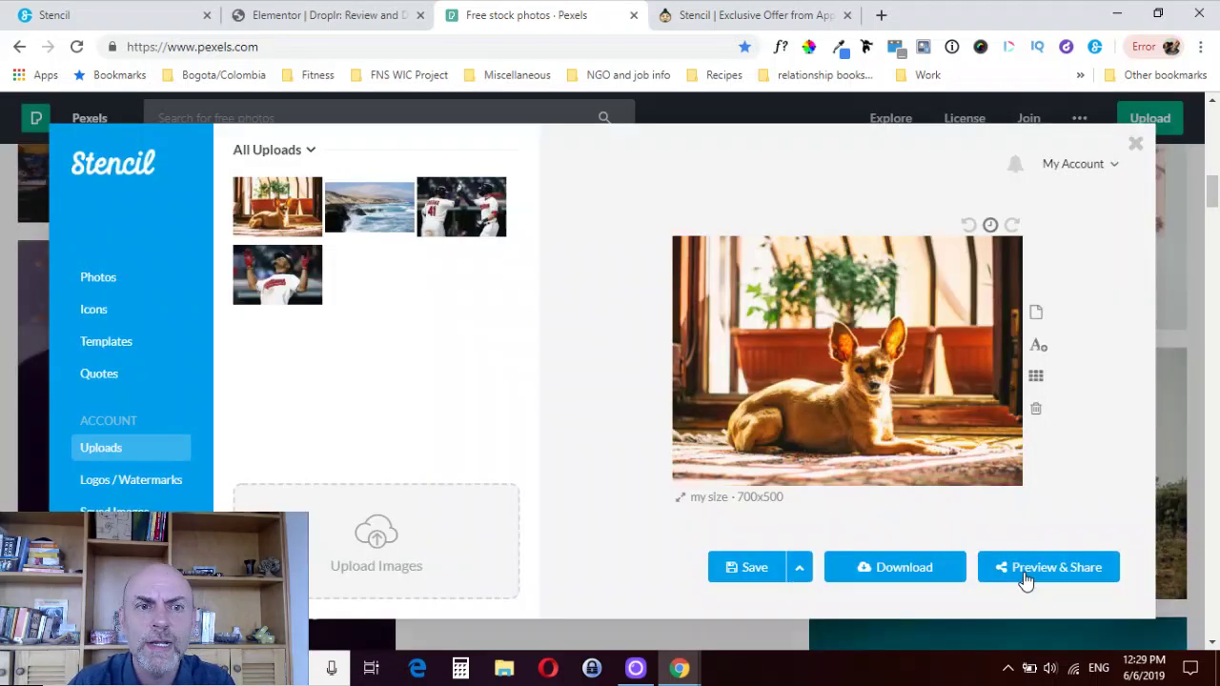
{"action": "mouse_move", "coordinate": [294, 208]}
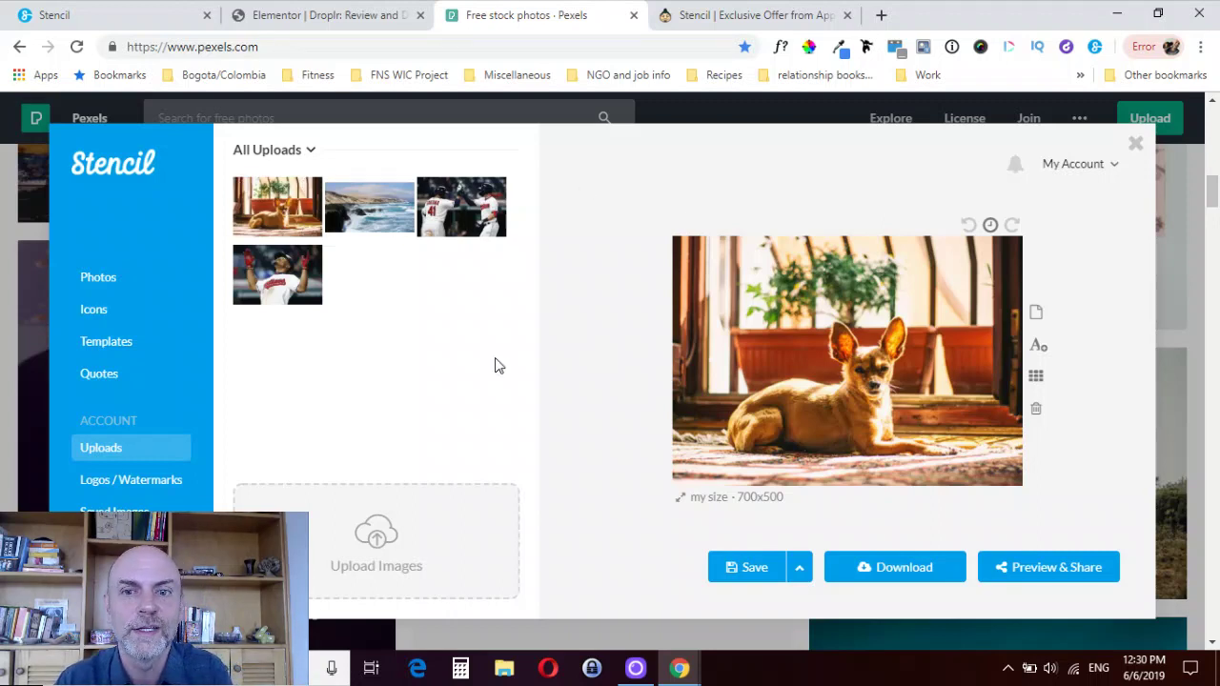
{"action": "left_click", "coordinate": [1136, 144]}
Send the dog photo to Stencil a second time and close the overlay again.
{"action": "right_click", "coordinate": [633, 391]}
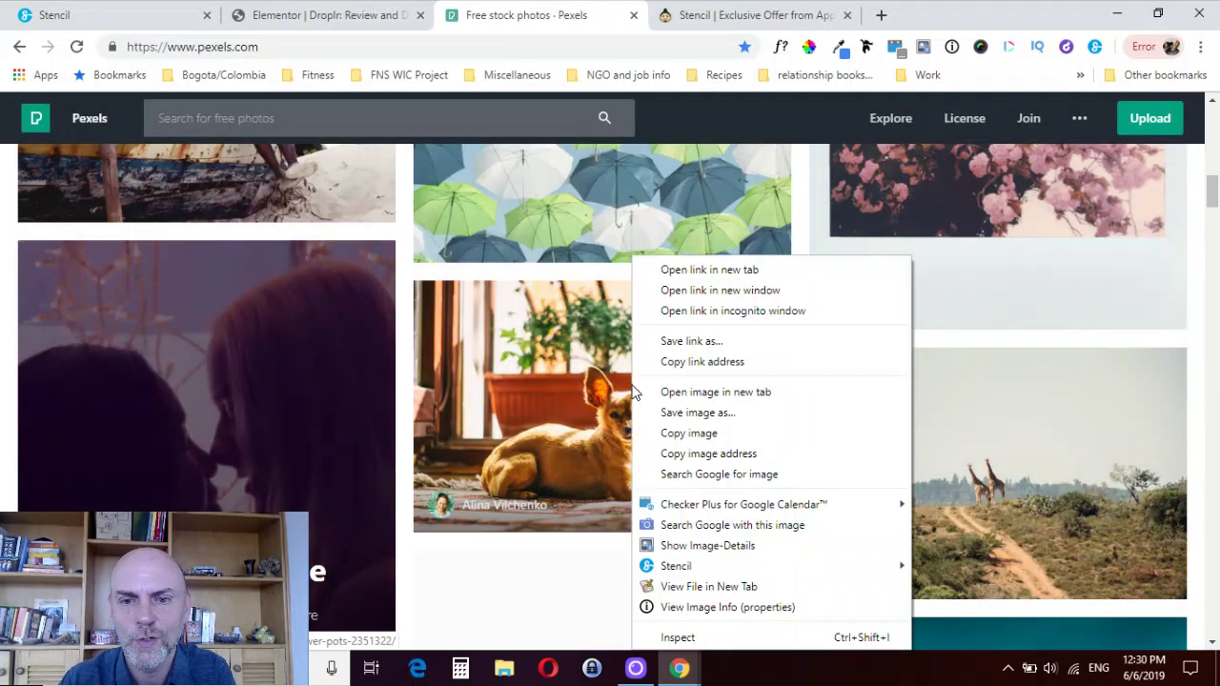
{"action": "mouse_move", "coordinate": [691, 566]}
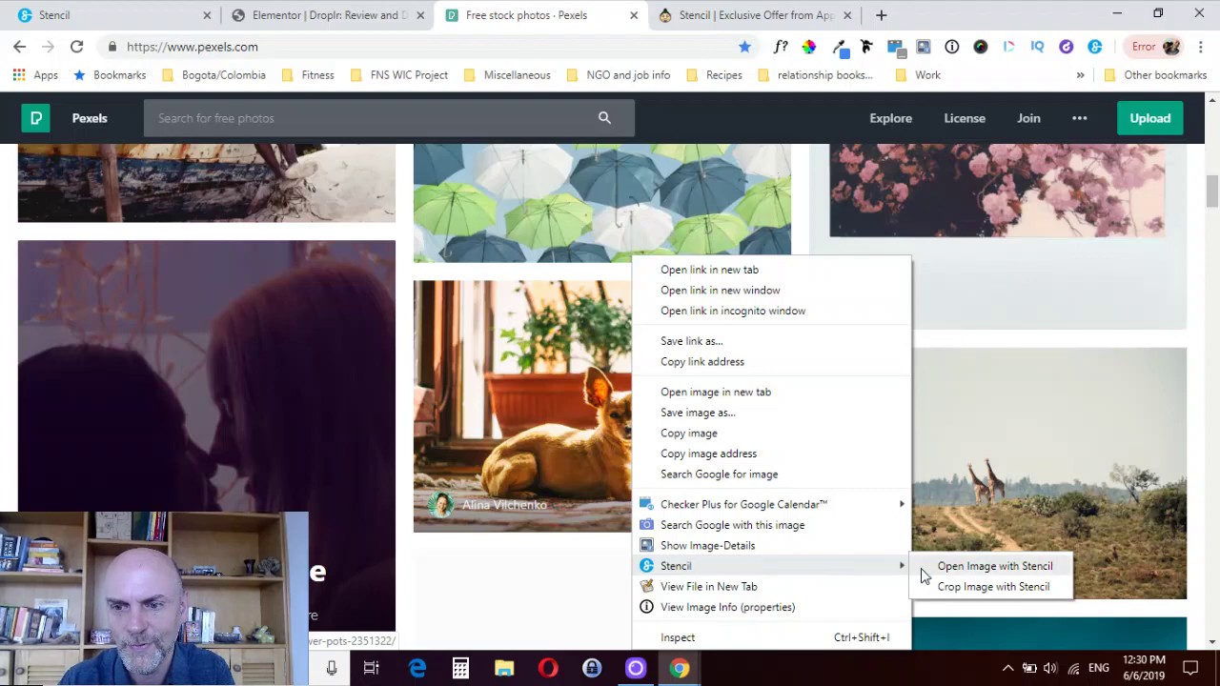
{"action": "left_click", "coordinate": [945, 585]}
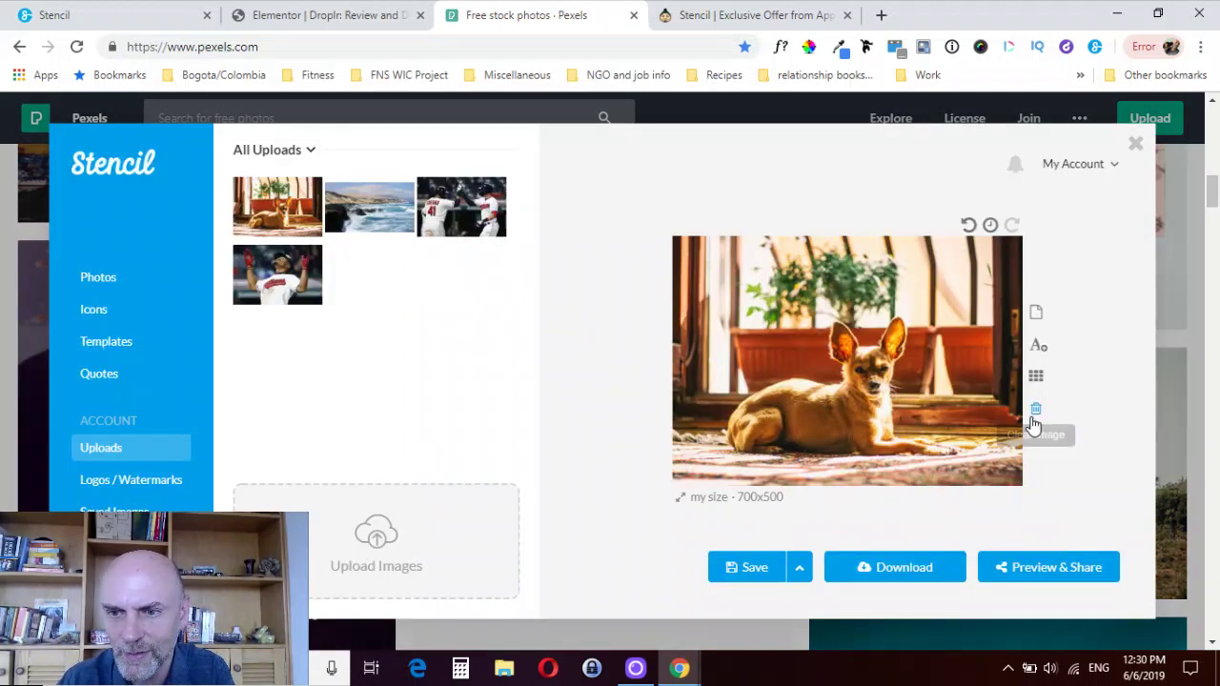
{"action": "left_click", "coordinate": [1139, 145]}
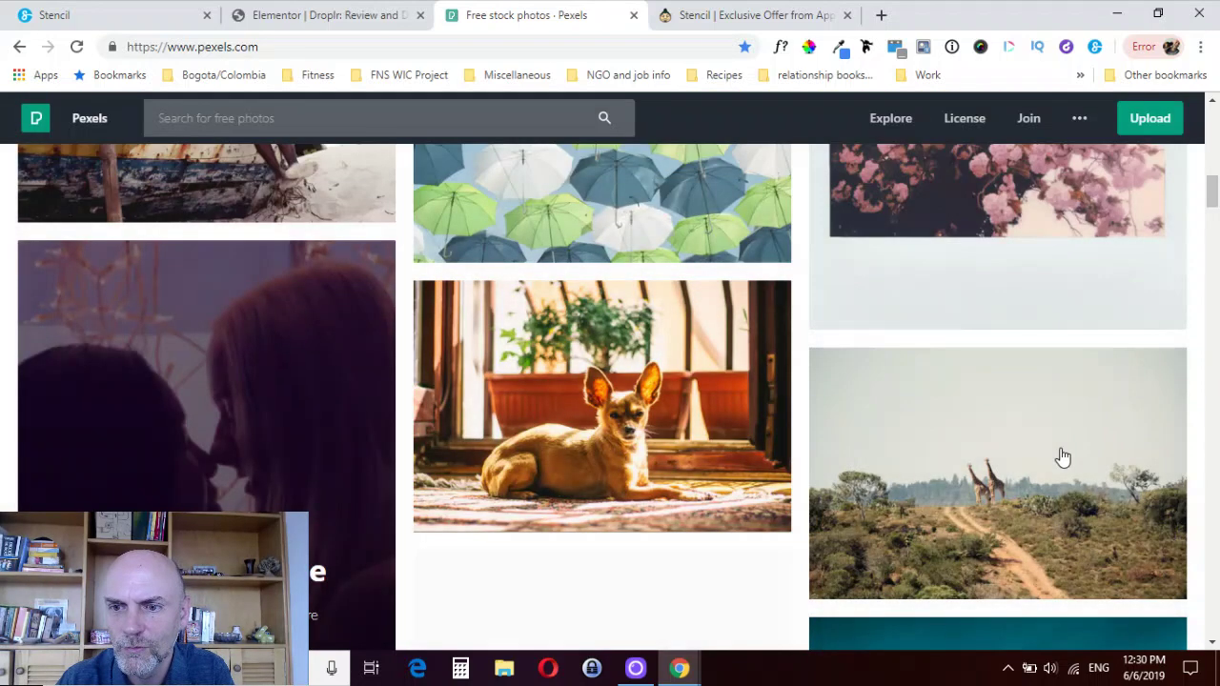
Open the giraffe savanna photo with Stencil's Crop Image with Stencil option.
{"action": "right_click", "coordinate": [1062, 450]}
{"action": "mouse_move", "coordinate": [1090, 362]}
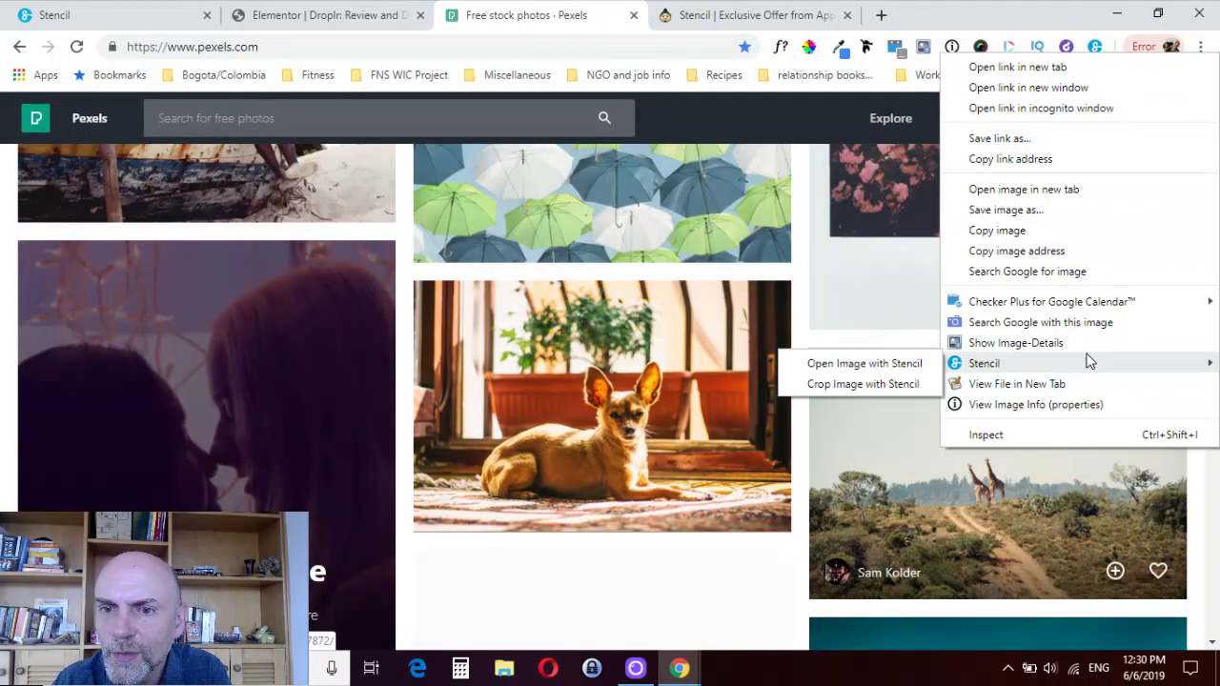
{"action": "left_click", "coordinate": [889, 386]}
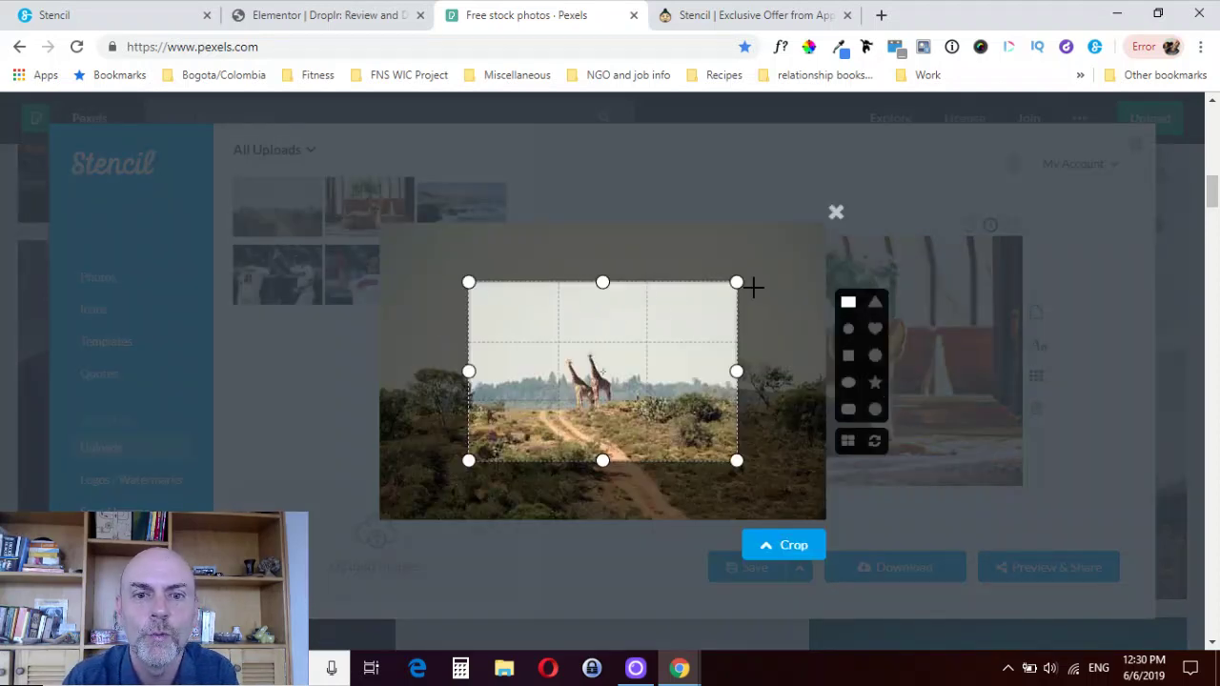
Move and resize the crop box so it tightly frames the two giraffes.
{"action": "left_click_drag", "start_coordinate": [613, 308], "coordinate": [570, 307]}
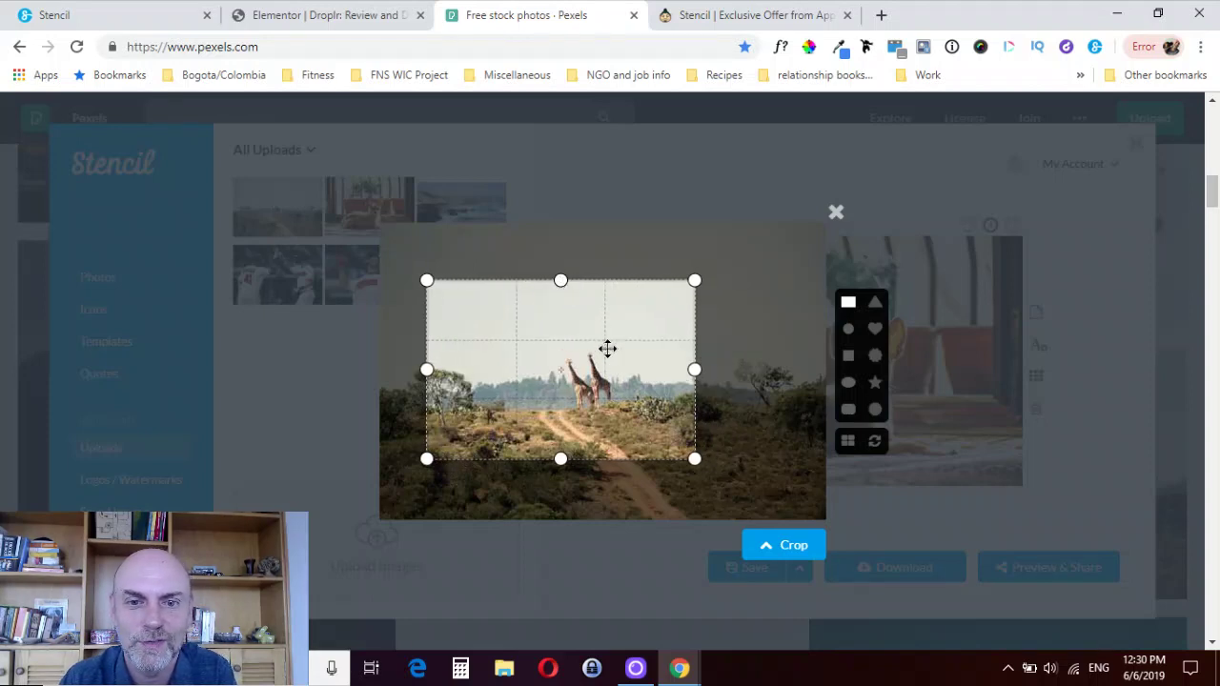
{"action": "left_click_drag", "start_coordinate": [608, 349], "coordinate": [633, 350]}
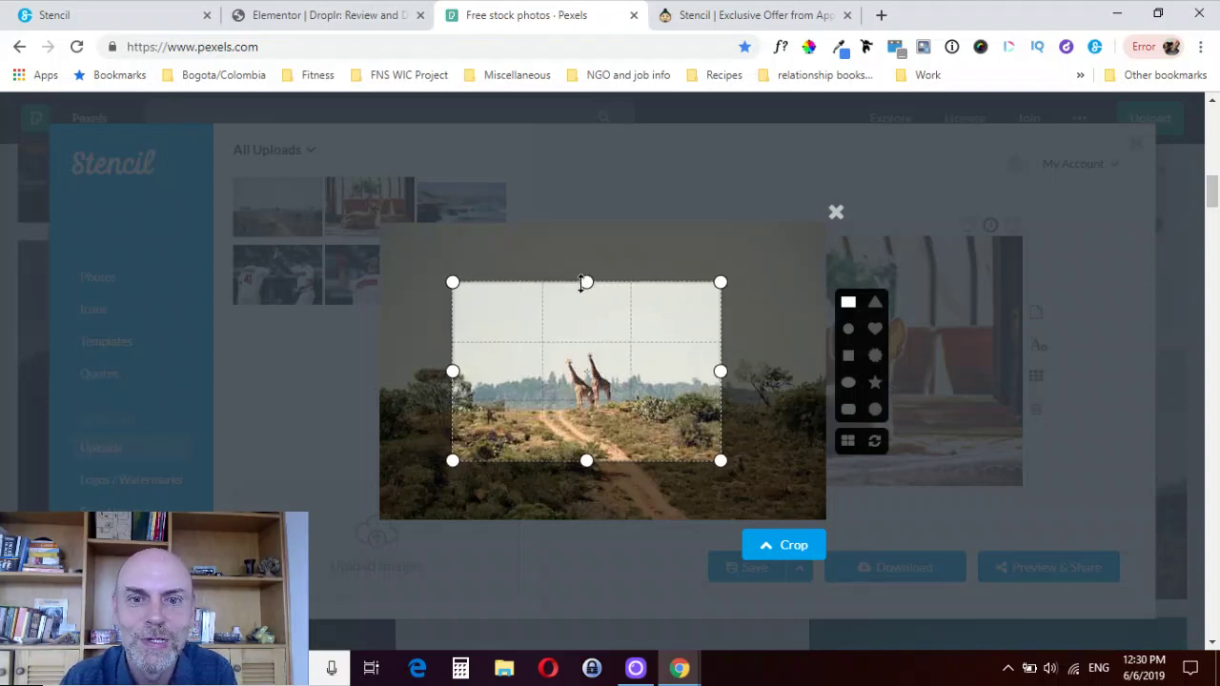
{"action": "left_click_drag", "start_coordinate": [586, 282], "coordinate": [586, 338]}
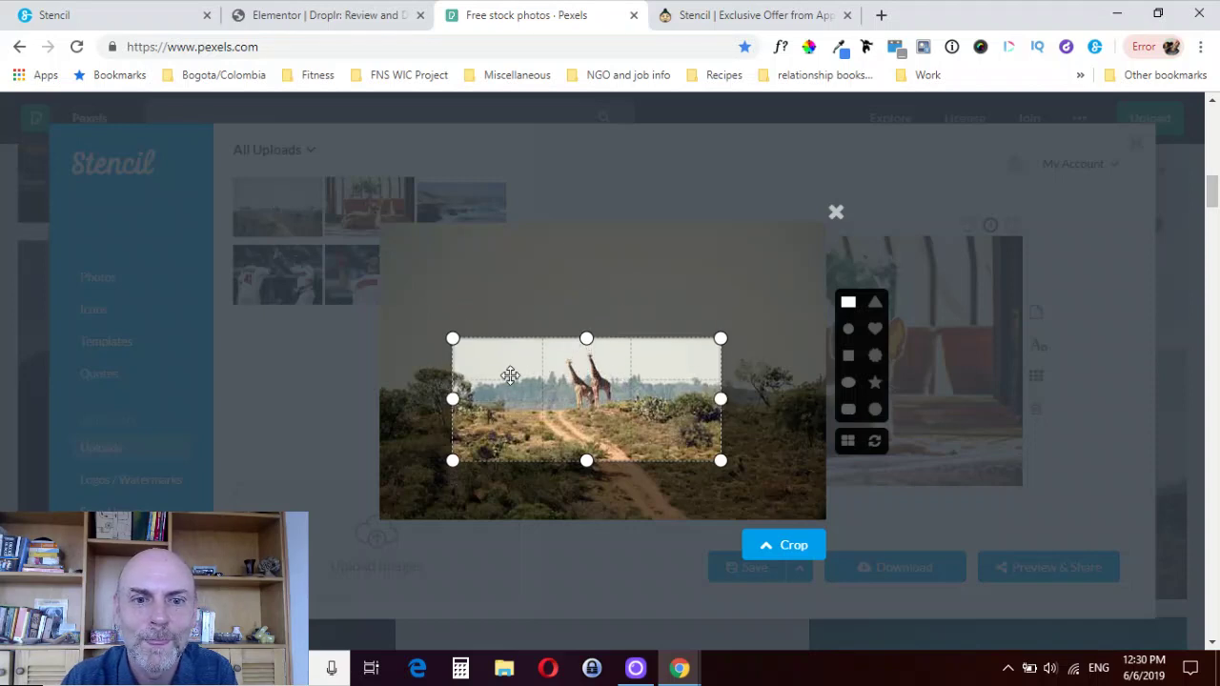
{"action": "left_click_drag", "start_coordinate": [453, 399], "coordinate": [536, 397]}
{"action": "left_click_drag", "start_coordinate": [721, 398], "coordinate": [643, 396]}
{"action": "left_click_drag", "start_coordinate": [589, 460], "coordinate": [592, 428]}
Crop the giraffe image, save it to Uploads, and close the Stencil overlay.
{"action": "left_click", "coordinate": [793, 561]}
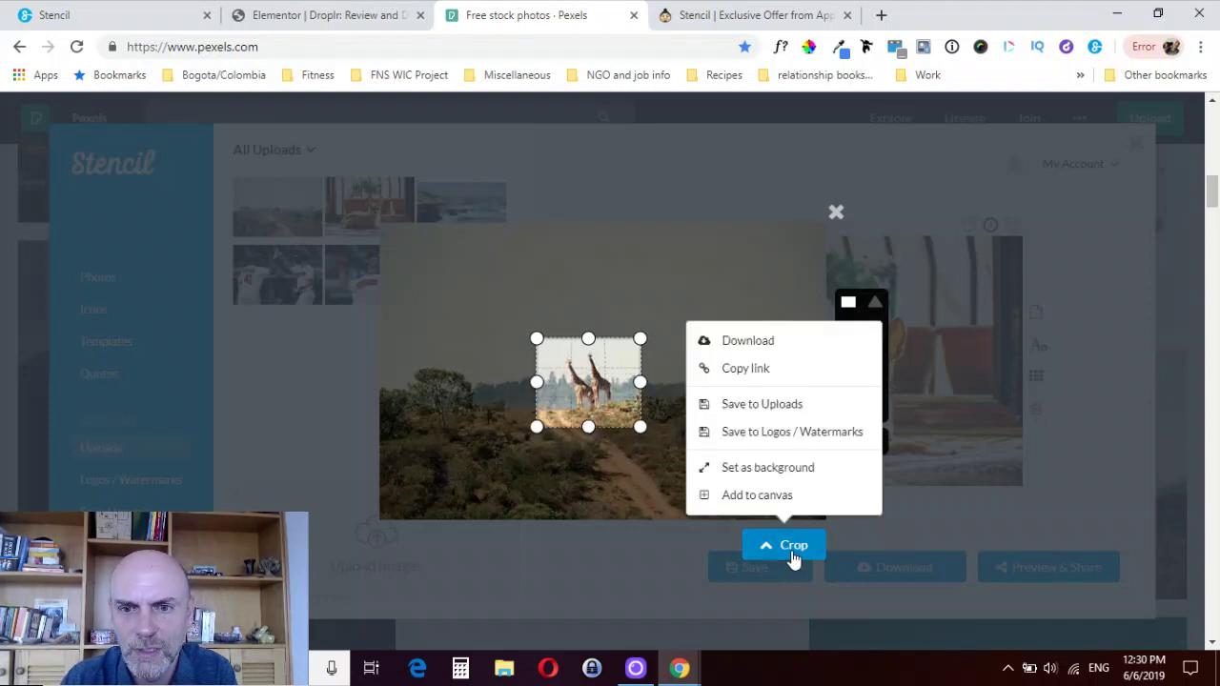
{"action": "left_click", "coordinate": [793, 561]}
{"action": "left_click", "coordinate": [778, 561]}
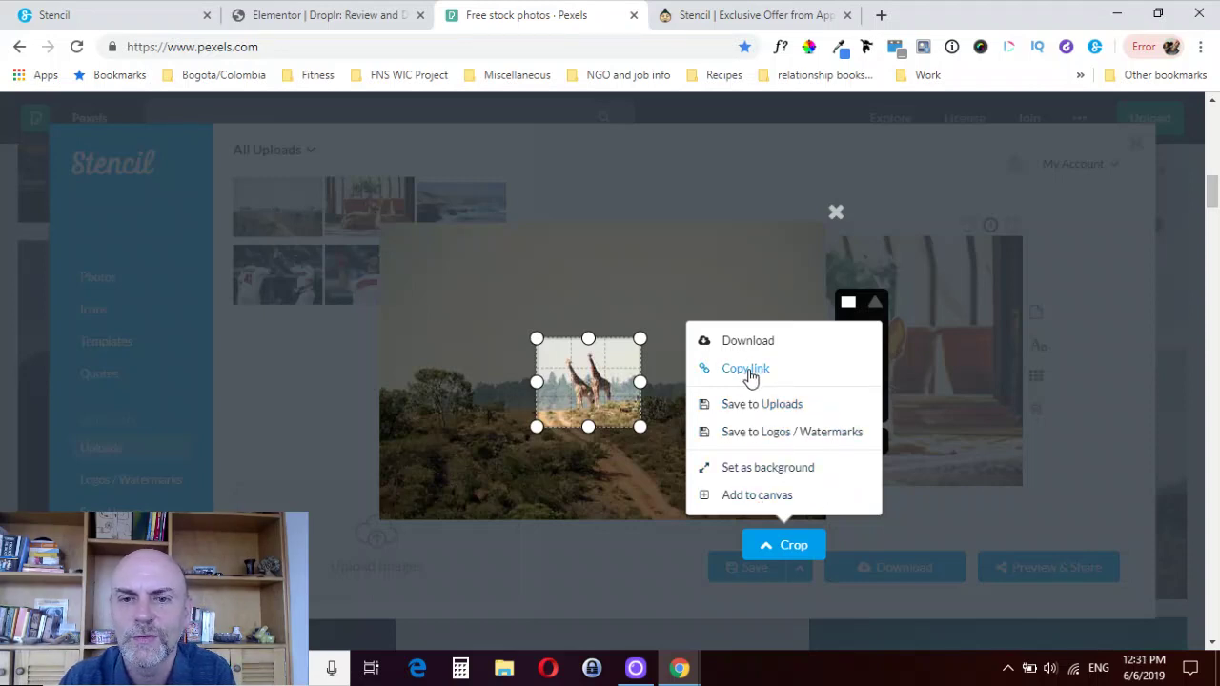
{"action": "left_click", "coordinate": [744, 406]}
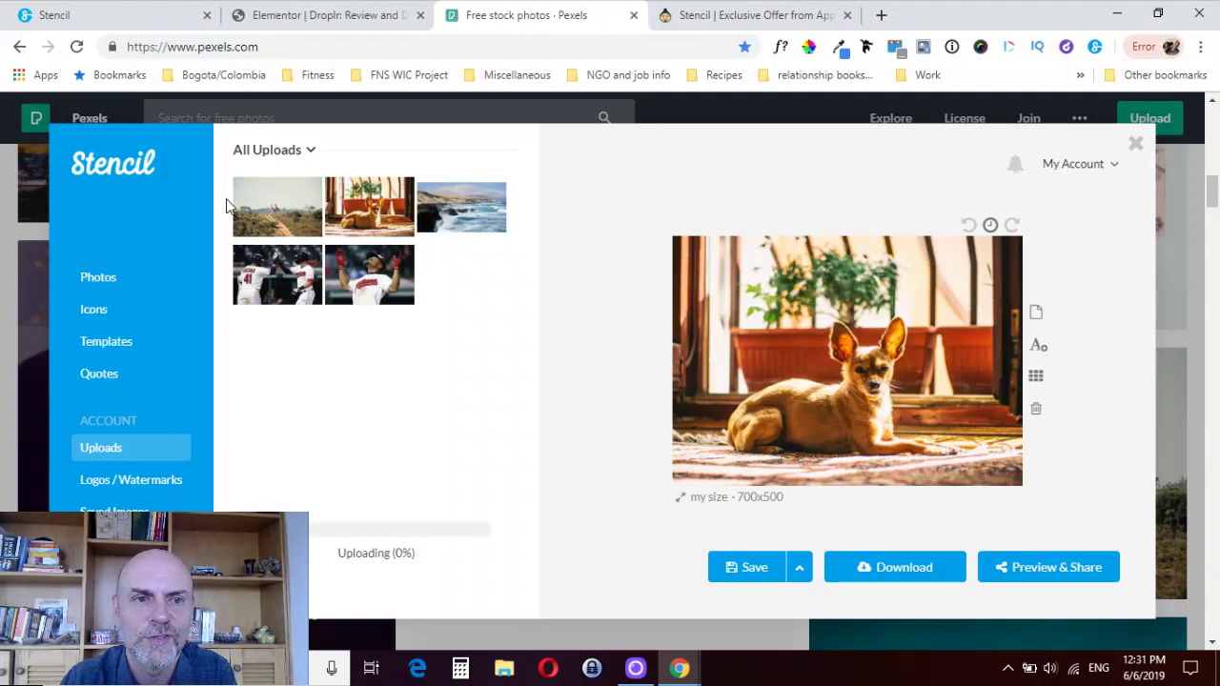
{"action": "mouse_move", "coordinate": [292, 207]}
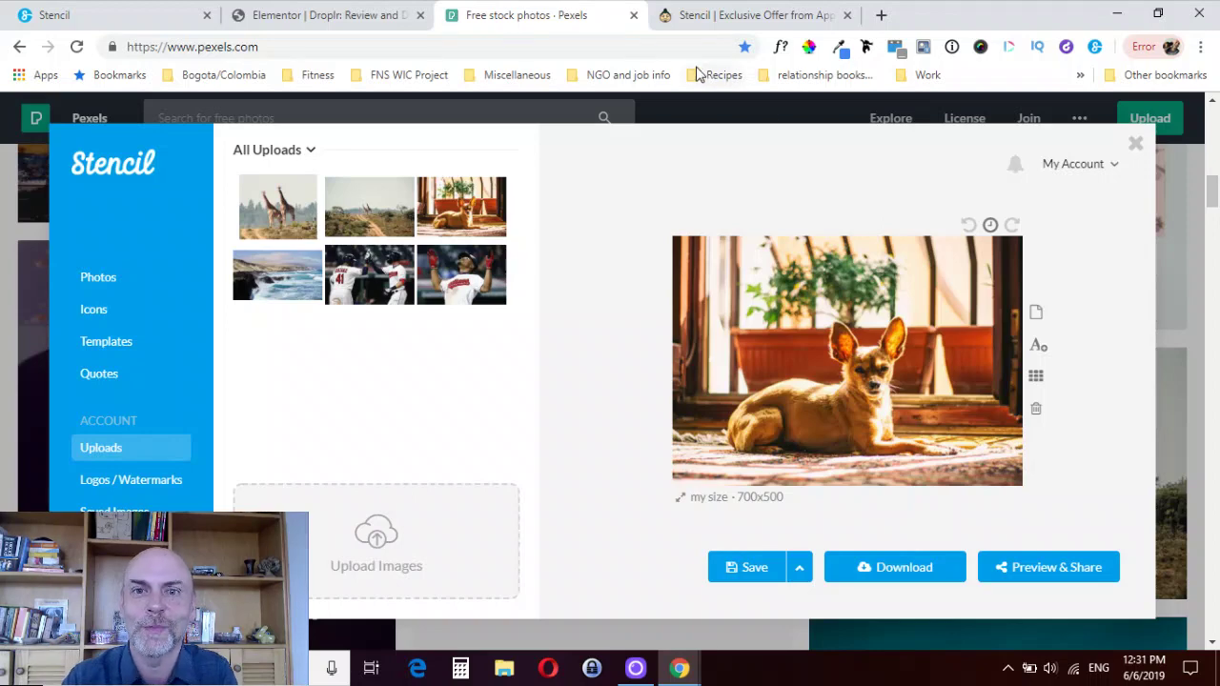
{"action": "left_click", "coordinate": [670, 103]}
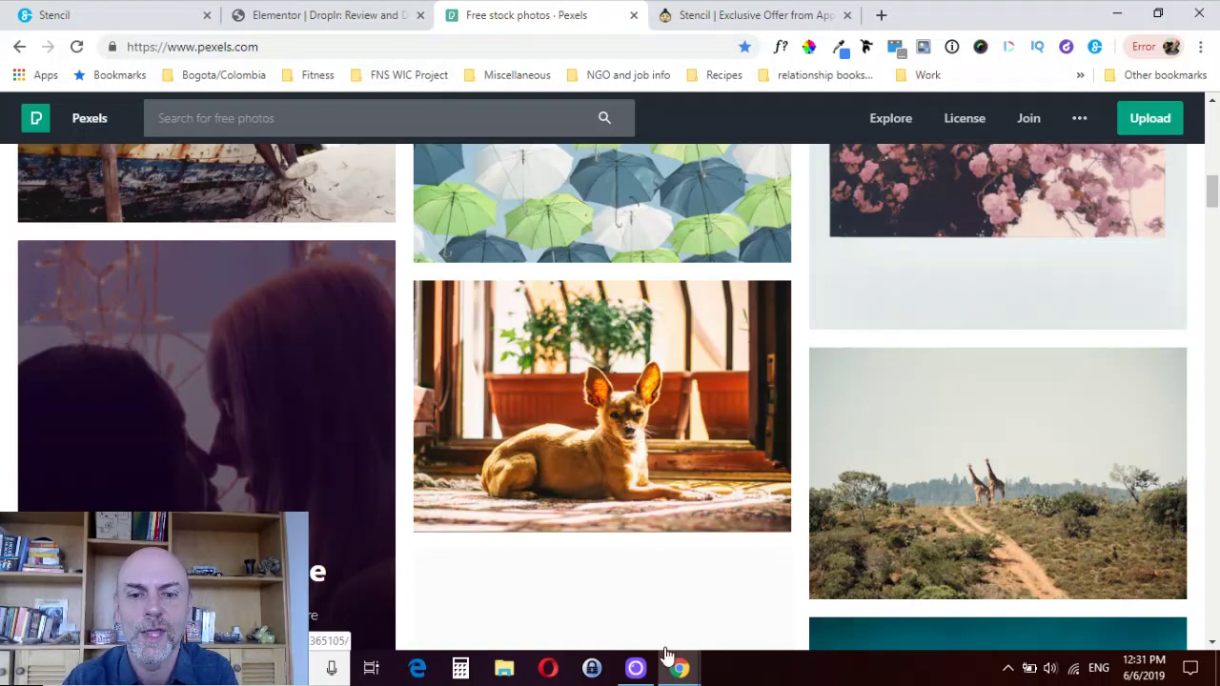
Bring the Pexels window forward, then switch to the Elementor 'Droplr: Review and Demo' tab.
{"action": "mouse_move", "coordinate": [674, 664]}
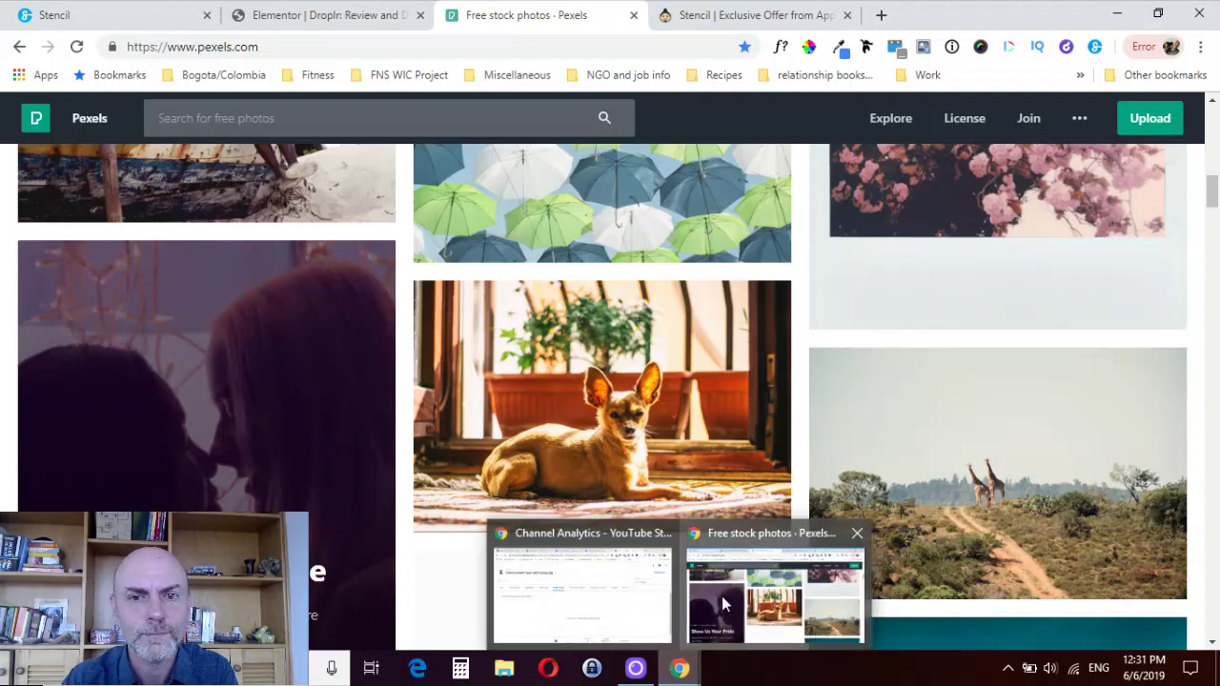
{"action": "left_click", "coordinate": [721, 604]}
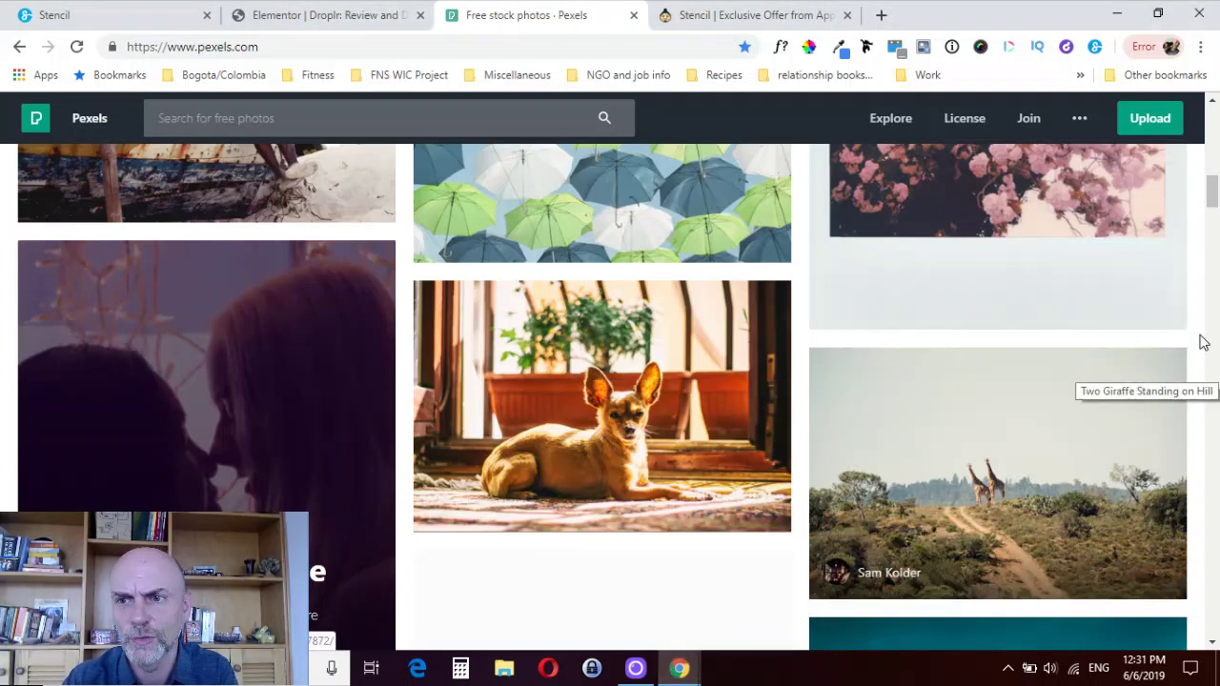
{"action": "left_click_drag", "start_coordinate": [1213, 196], "coordinate": [1213, 126]}
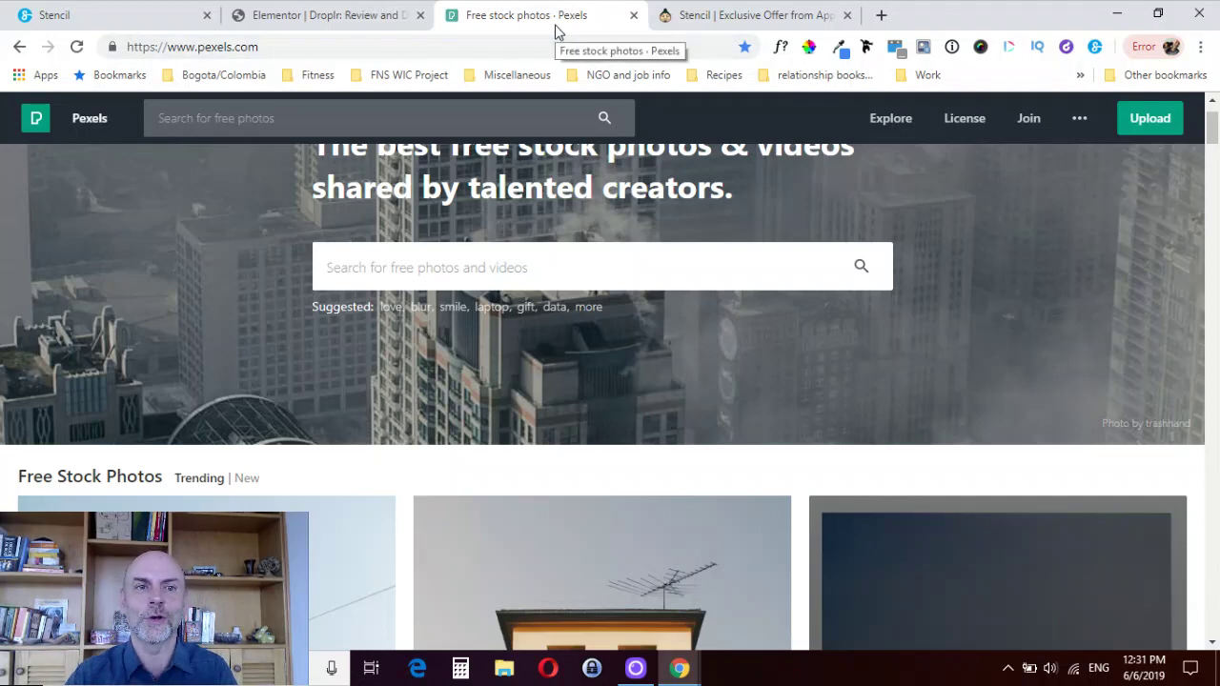
{"action": "left_click", "coordinate": [355, 16]}
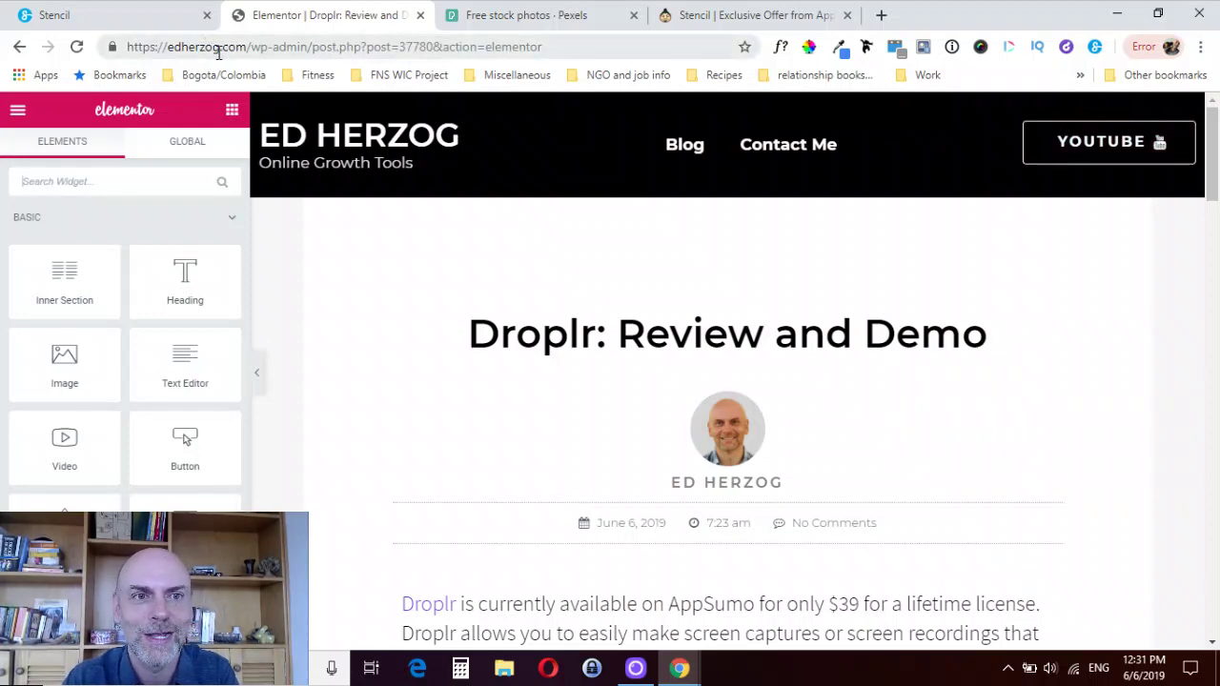
Add an image block above the video and open its media picker on the Stencil tab.
{"action": "left_click_drag", "start_coordinate": [1212, 155], "coordinate": [1211, 226]}
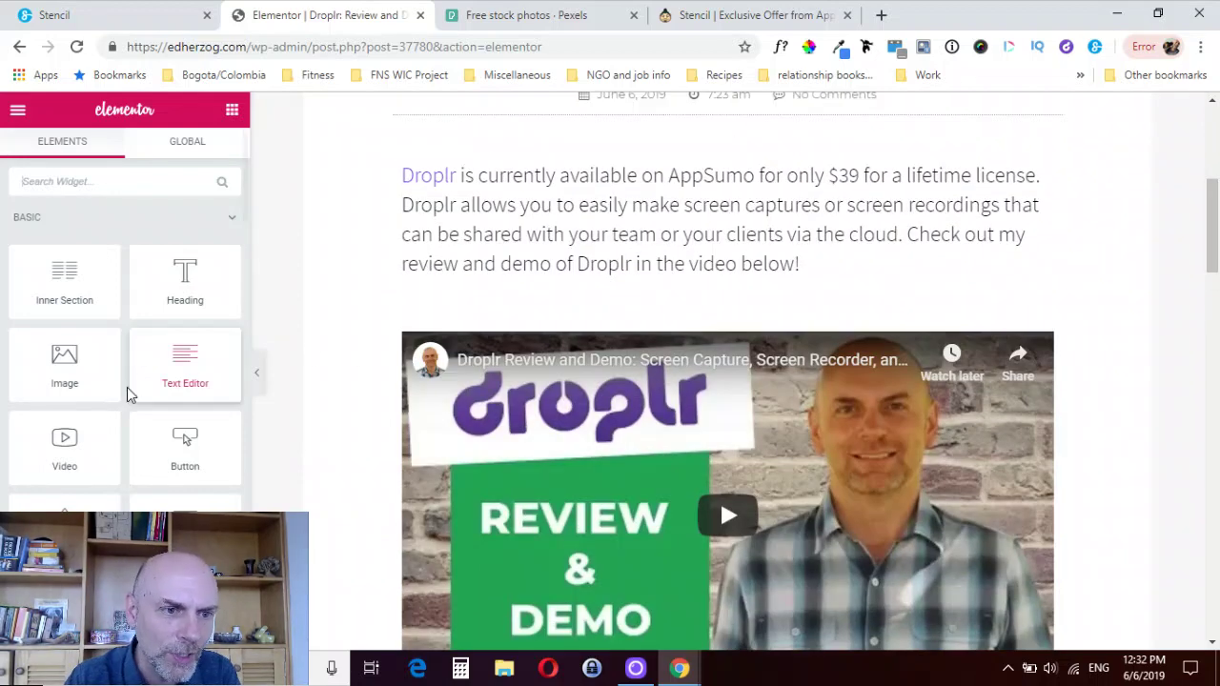
{"action": "left_click_drag", "start_coordinate": [76, 376], "coordinate": [564, 301]}
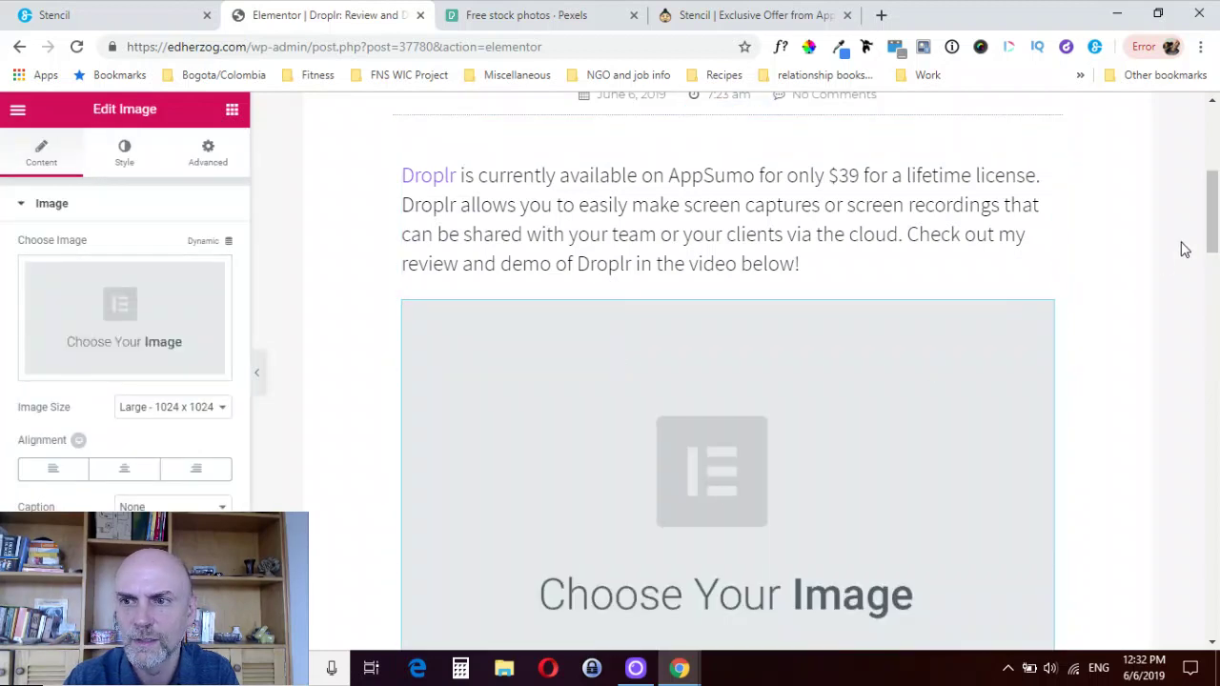
{"action": "left_click_drag", "start_coordinate": [1213, 214], "coordinate": [1213, 237]}
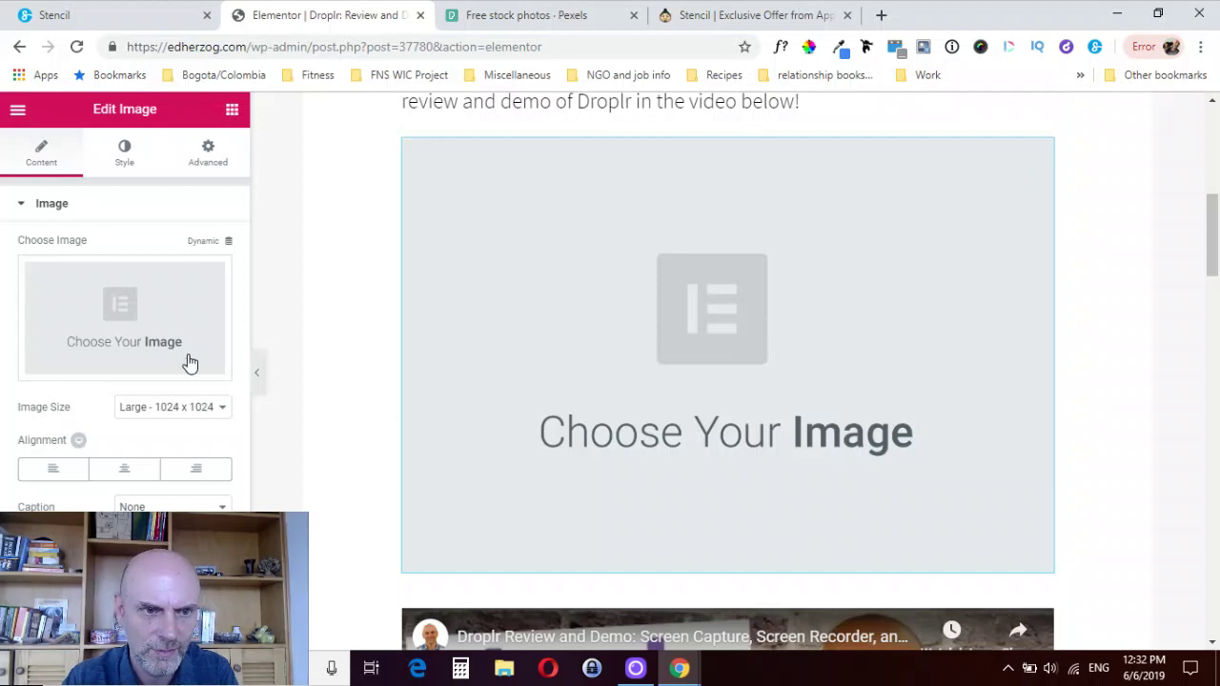
{"action": "left_click", "coordinate": [115, 314]}
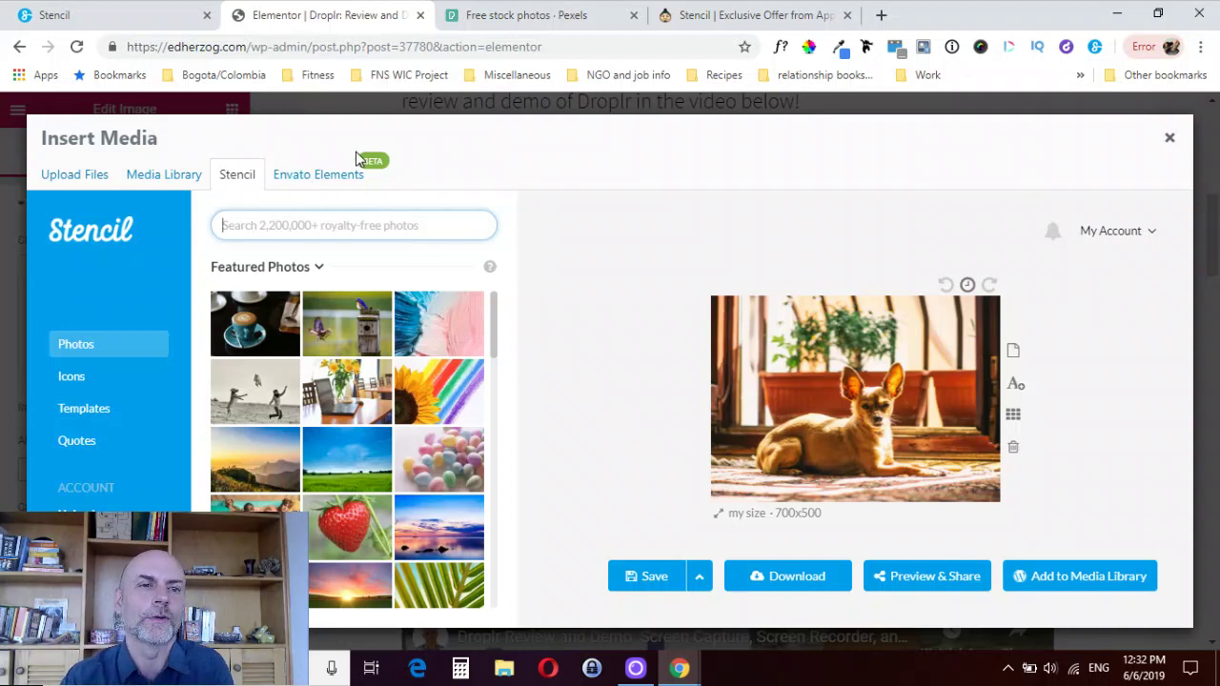
Replace the dog photo with the birdhouse photo from Featured Photos, then close Insert Media.
{"action": "mouse_move", "coordinate": [449, 318]}
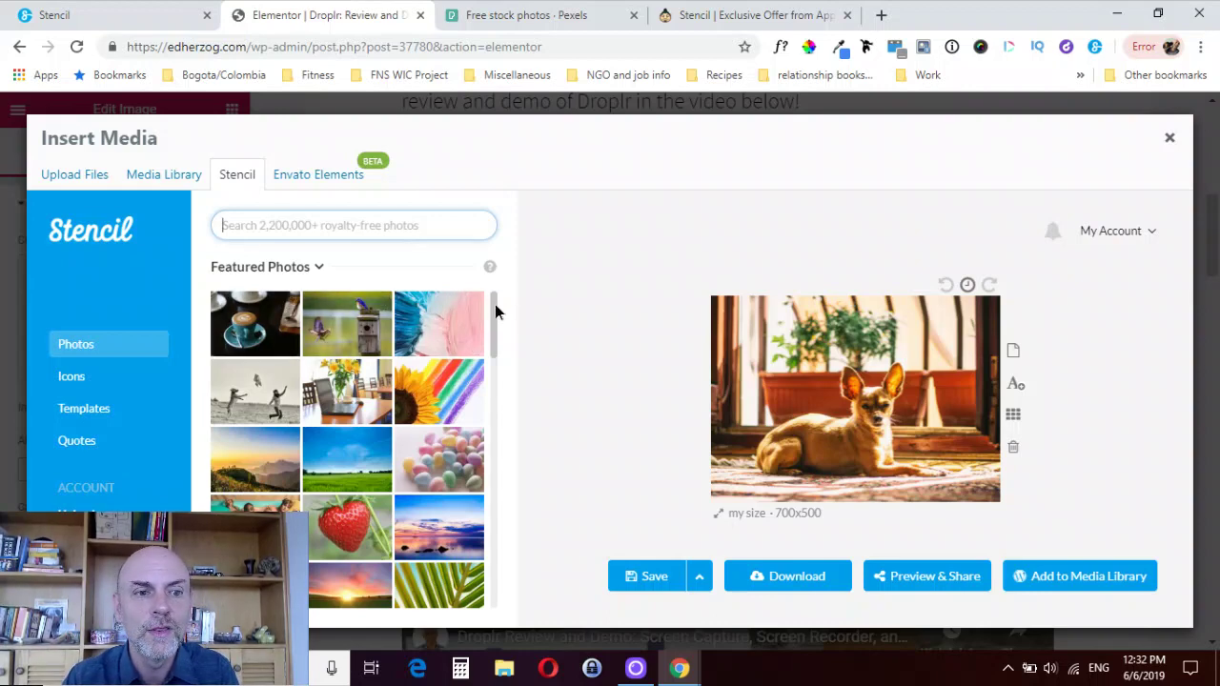
{"action": "scroll", "coordinate": [495, 304], "scroll_direction": "down", "scroll_amount": 5}
{"action": "scroll", "coordinate": [489, 303], "scroll_direction": "up", "scroll_amount": 5}
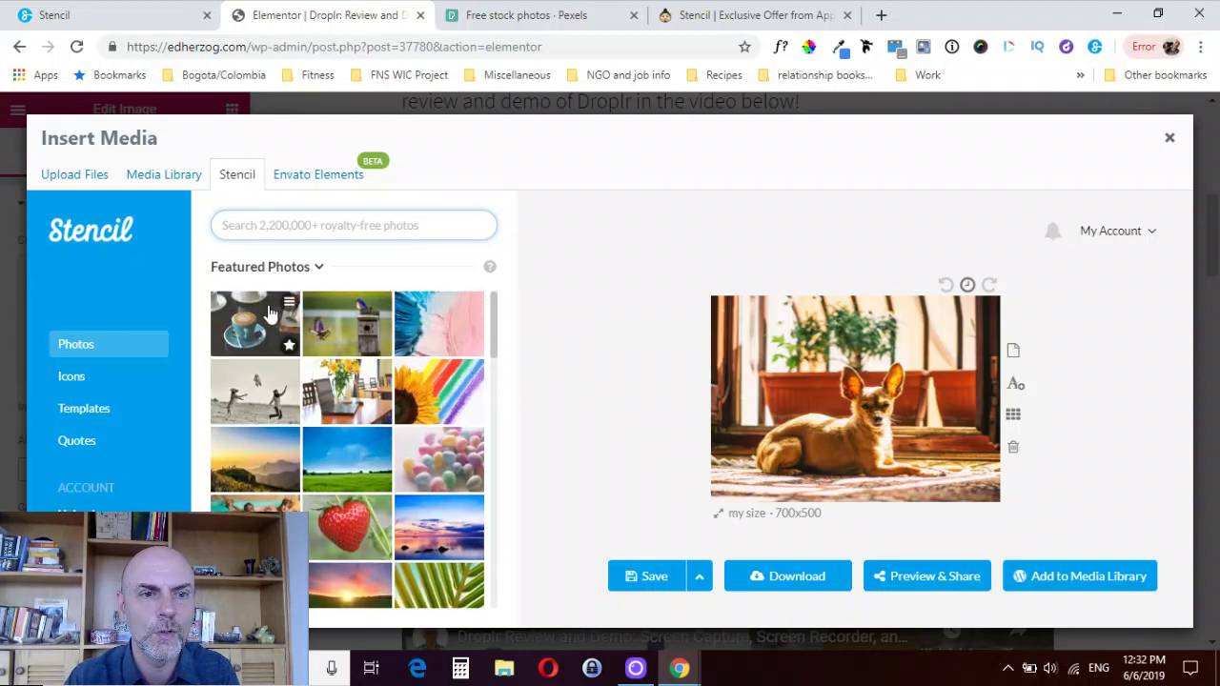
{"action": "left_click", "coordinate": [335, 331]}
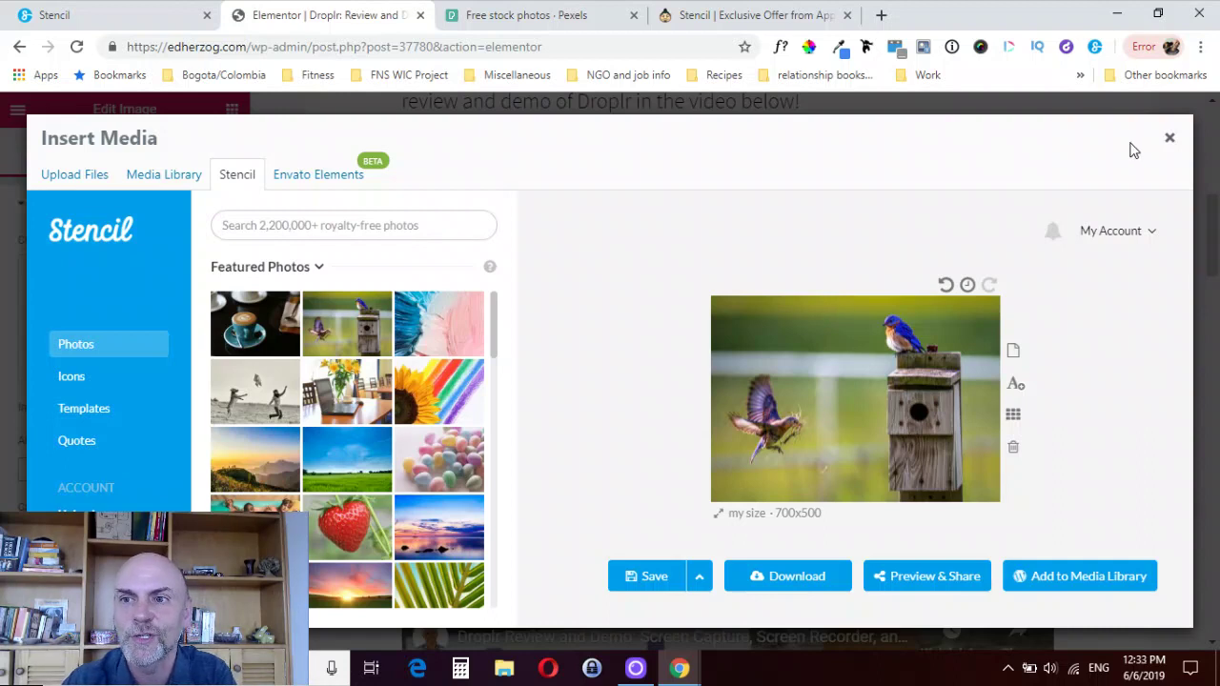
{"action": "left_click", "coordinate": [1169, 140]}
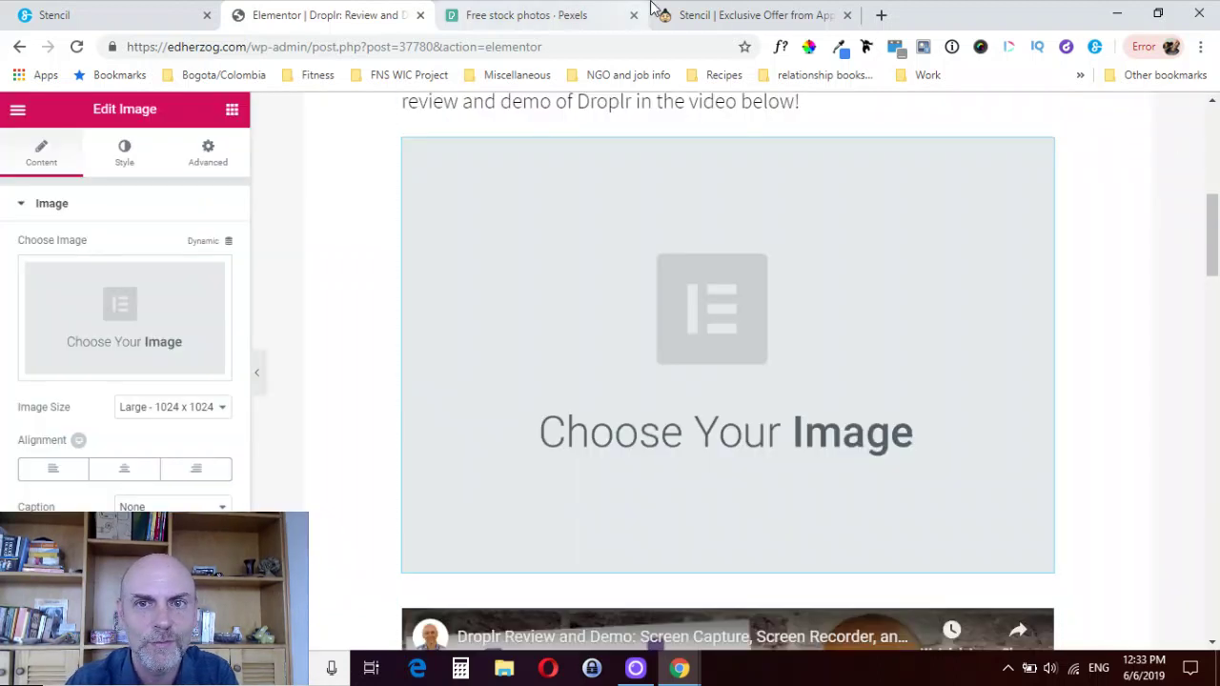
Show AppSumo's $49.00 Stencil lifetime deal page after briefly checking the Stencil tab.
{"action": "left_click", "coordinate": [713, 14]}
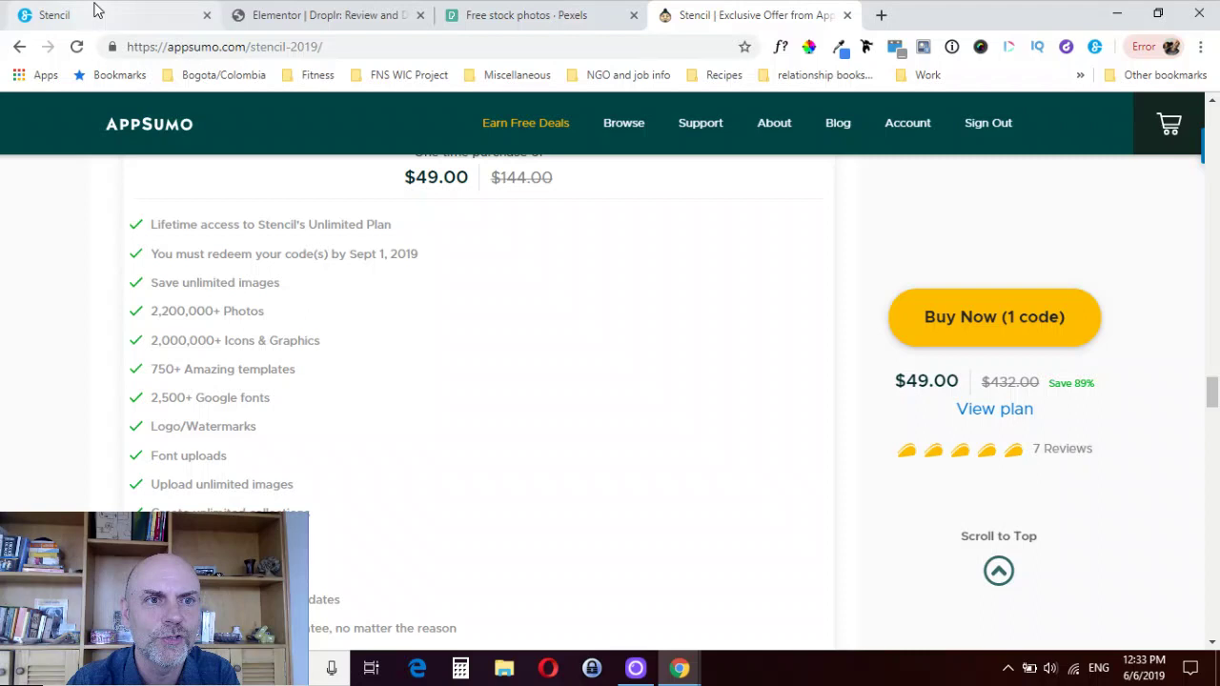
{"action": "left_click", "coordinate": [102, 13]}
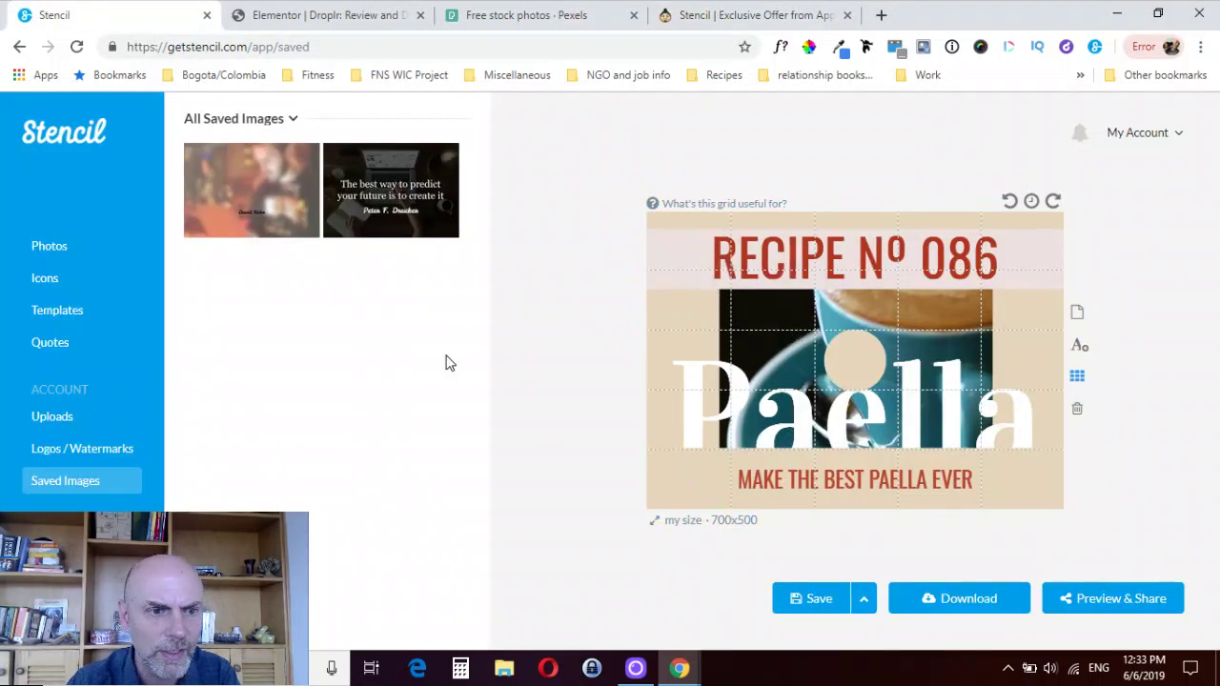
{"action": "left_click", "coordinate": [717, 19]}
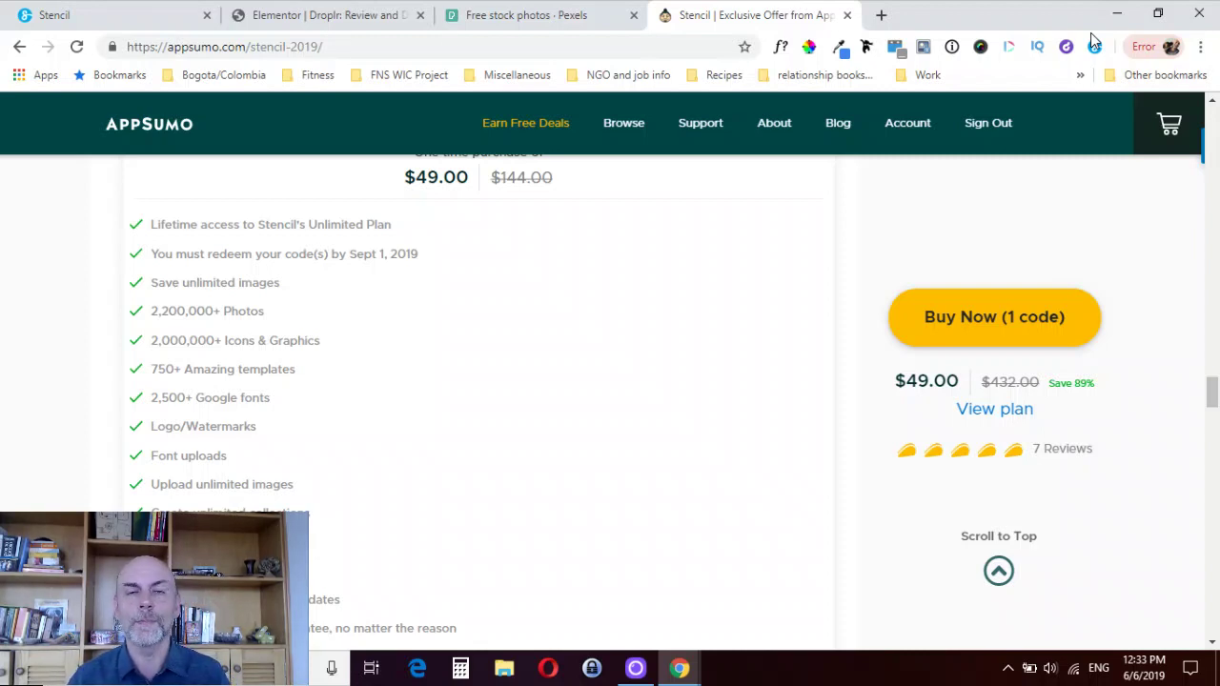
Download the Paella graphic as a 700 x 500 Digital JPG, stencil.my-size.jpg.
{"action": "left_click", "coordinate": [67, 16]}
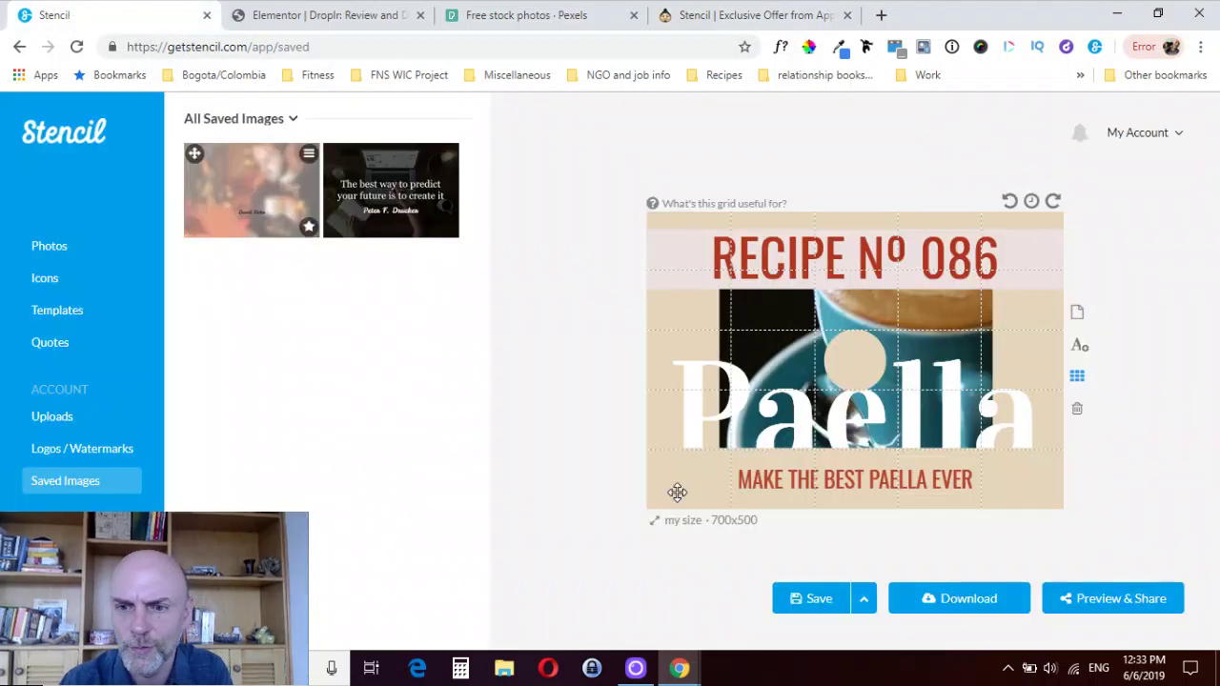
{"action": "left_click", "coordinate": [956, 599]}
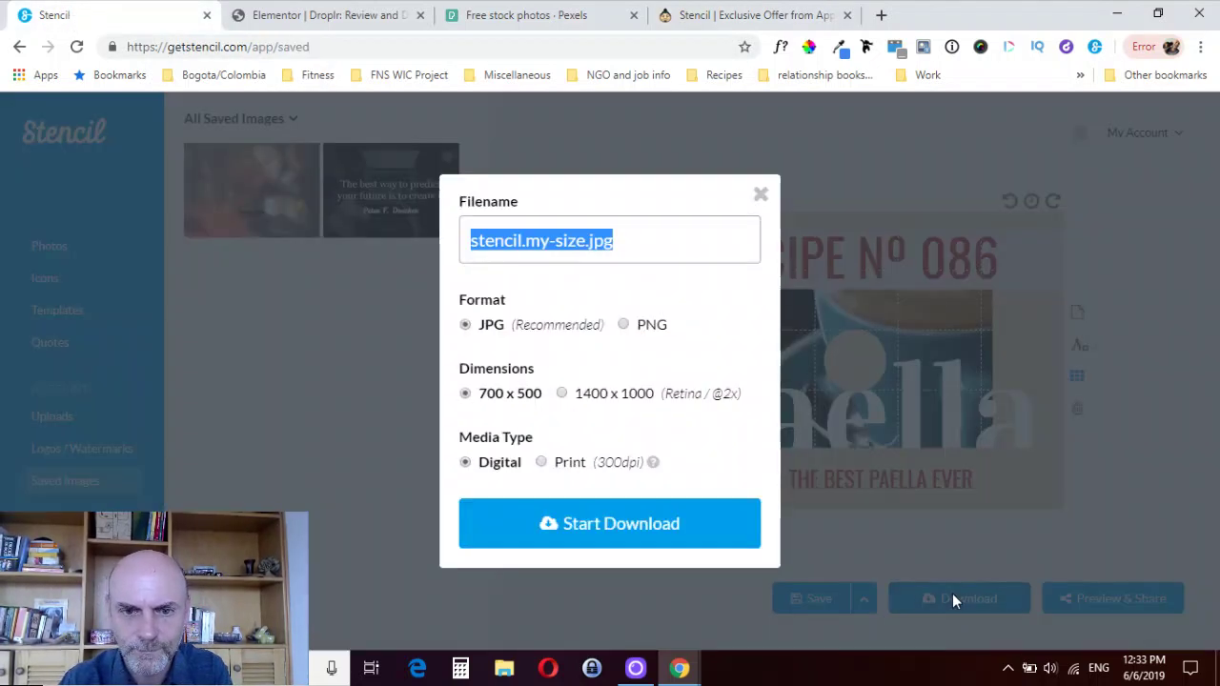
{"action": "left_click", "coordinate": [624, 325]}
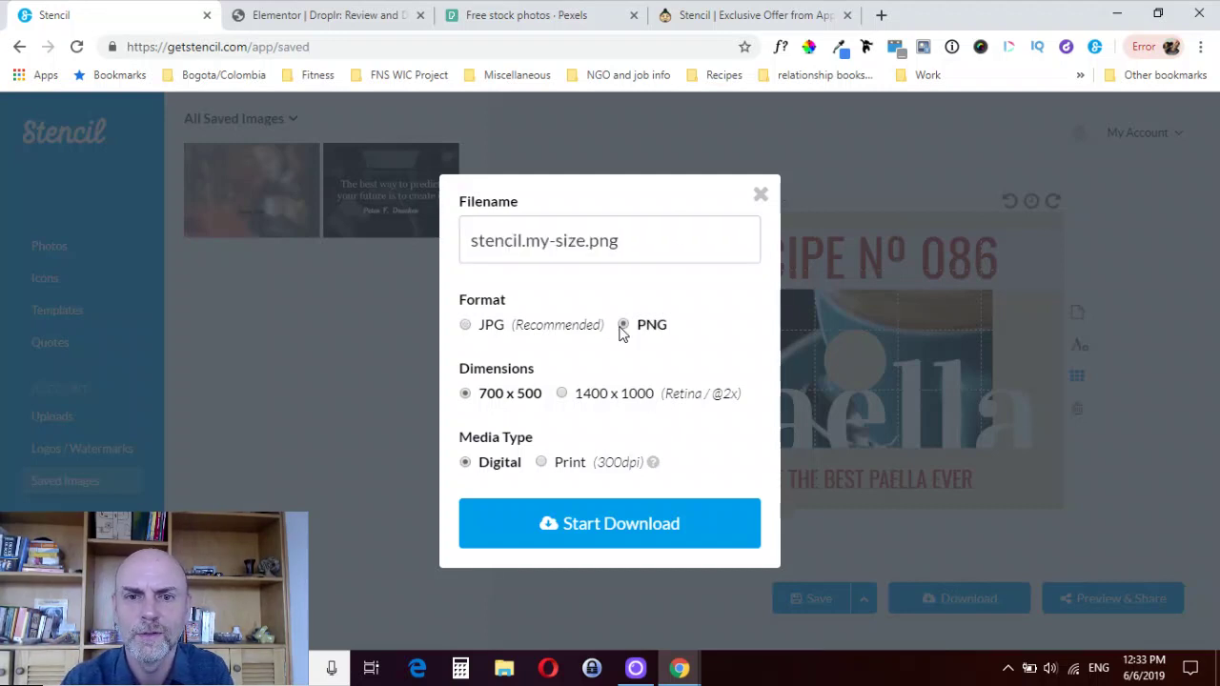
{"action": "left_click", "coordinate": [466, 325]}
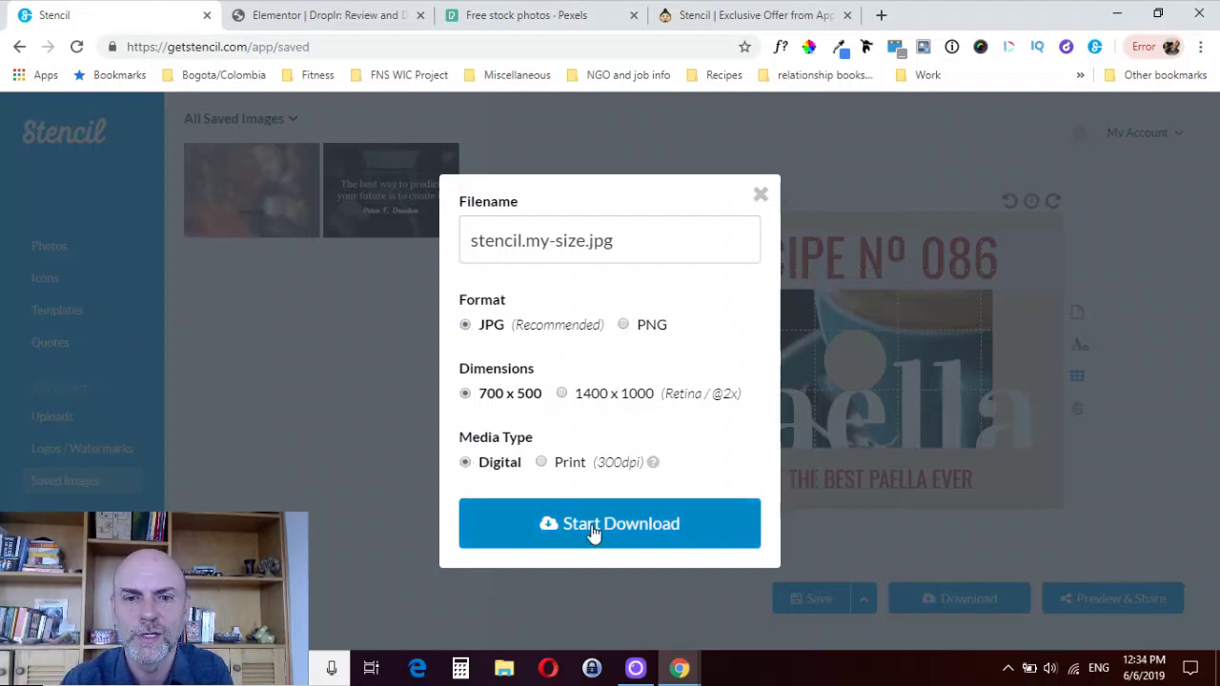
{"action": "left_click", "coordinate": [759, 196]}
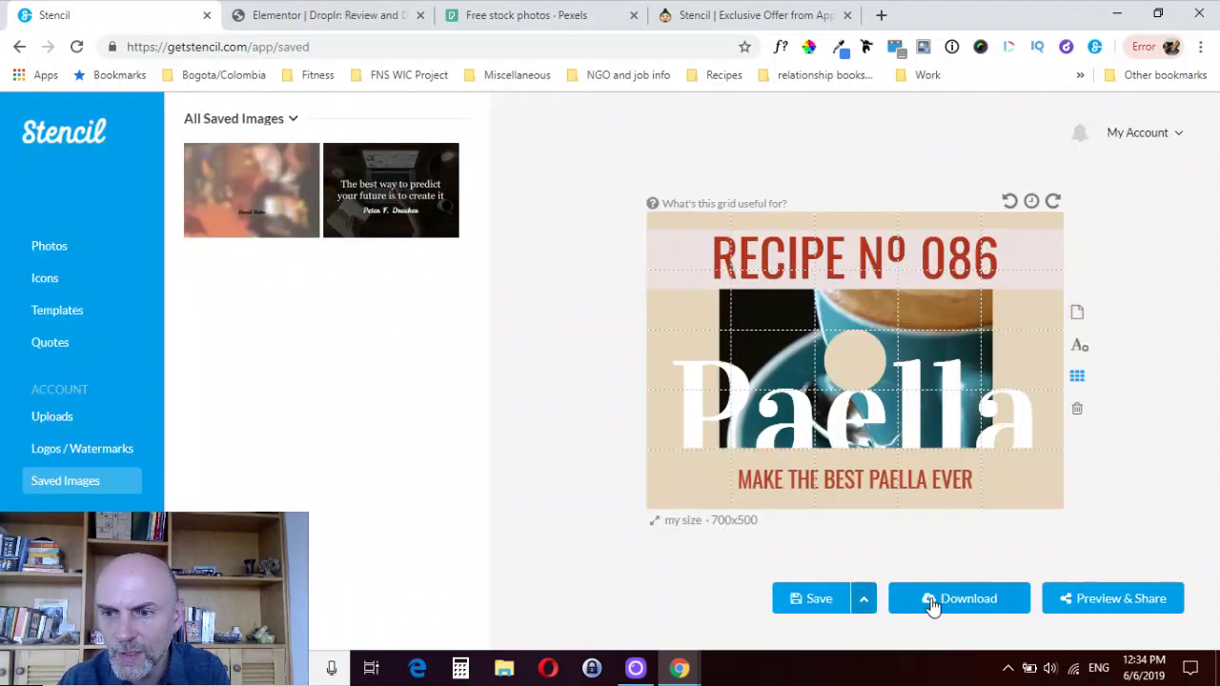
{"action": "left_click", "coordinate": [864, 600]}
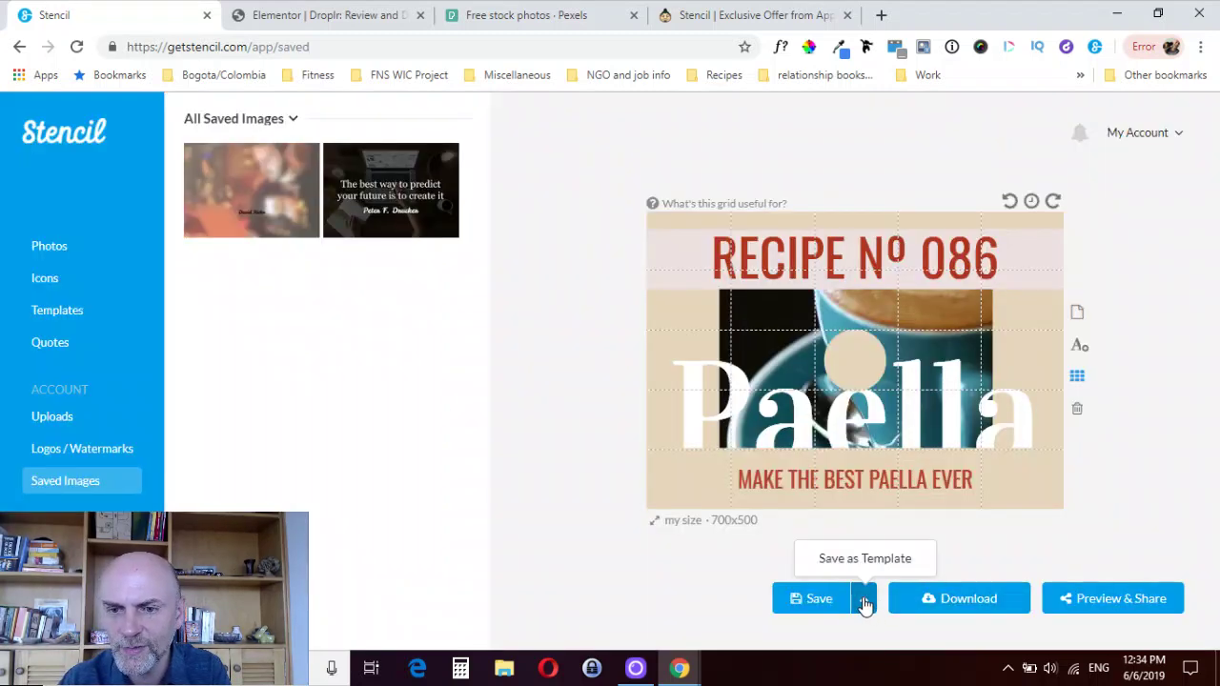
{"action": "left_click", "coordinate": [1109, 595]}
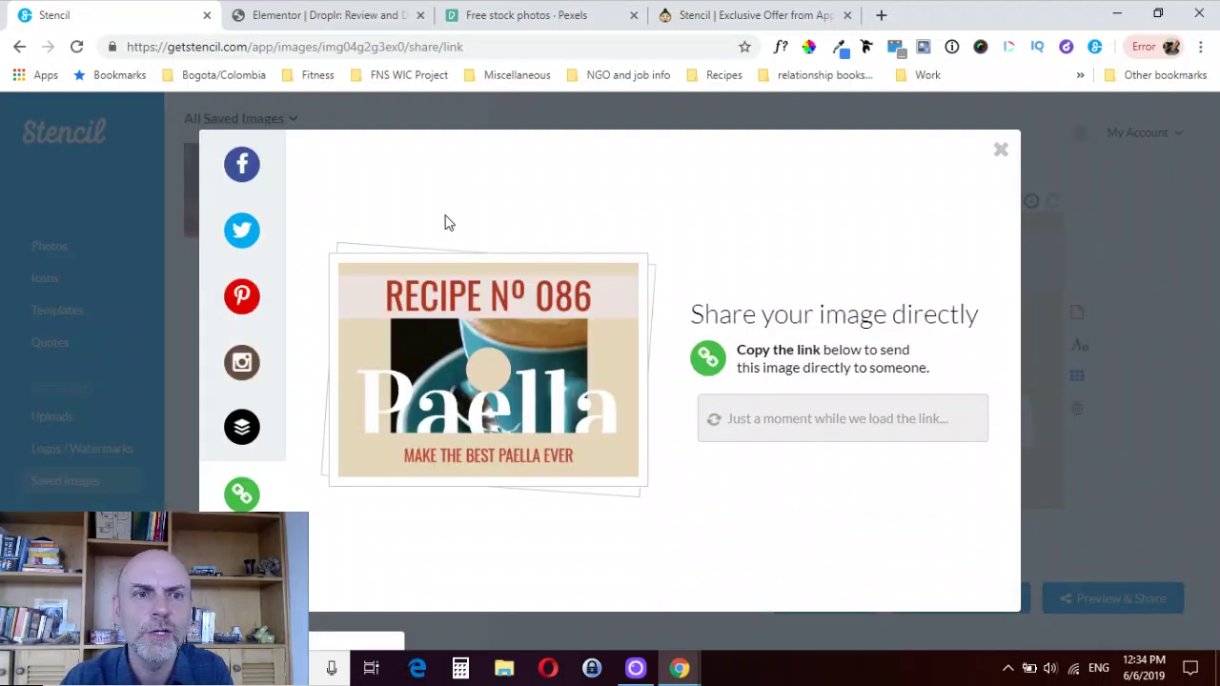
{"action": "left_click", "coordinate": [238, 367]}
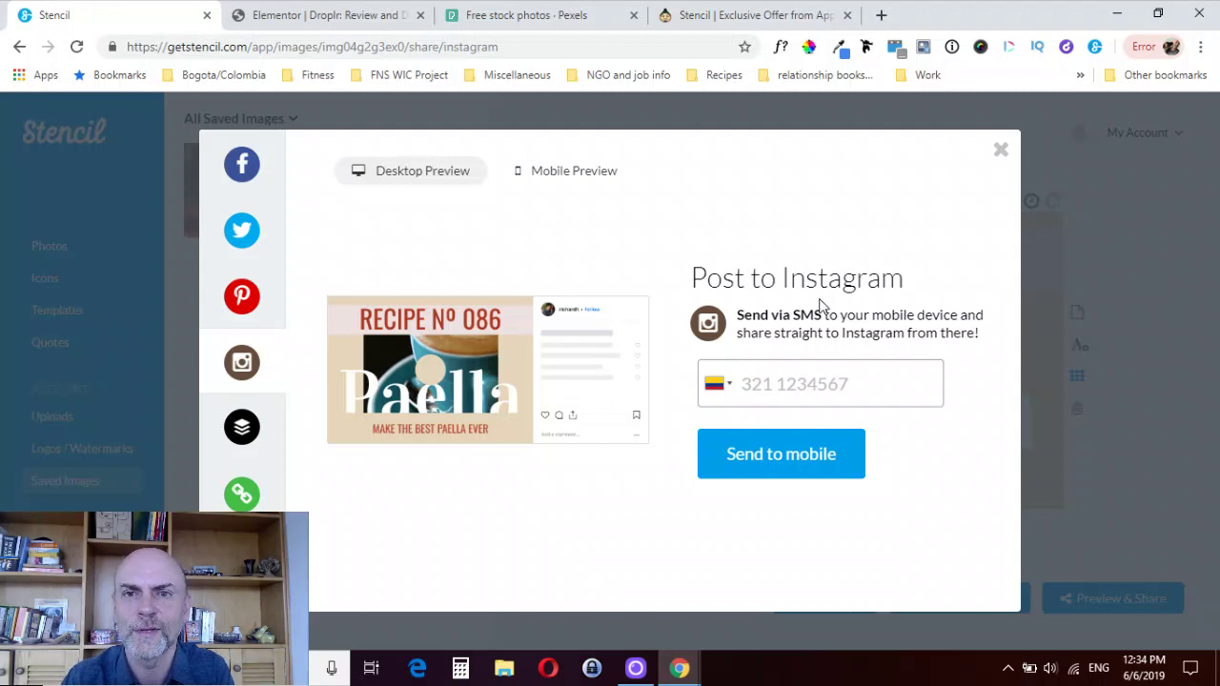
{"action": "left_click", "coordinate": [717, 26]}
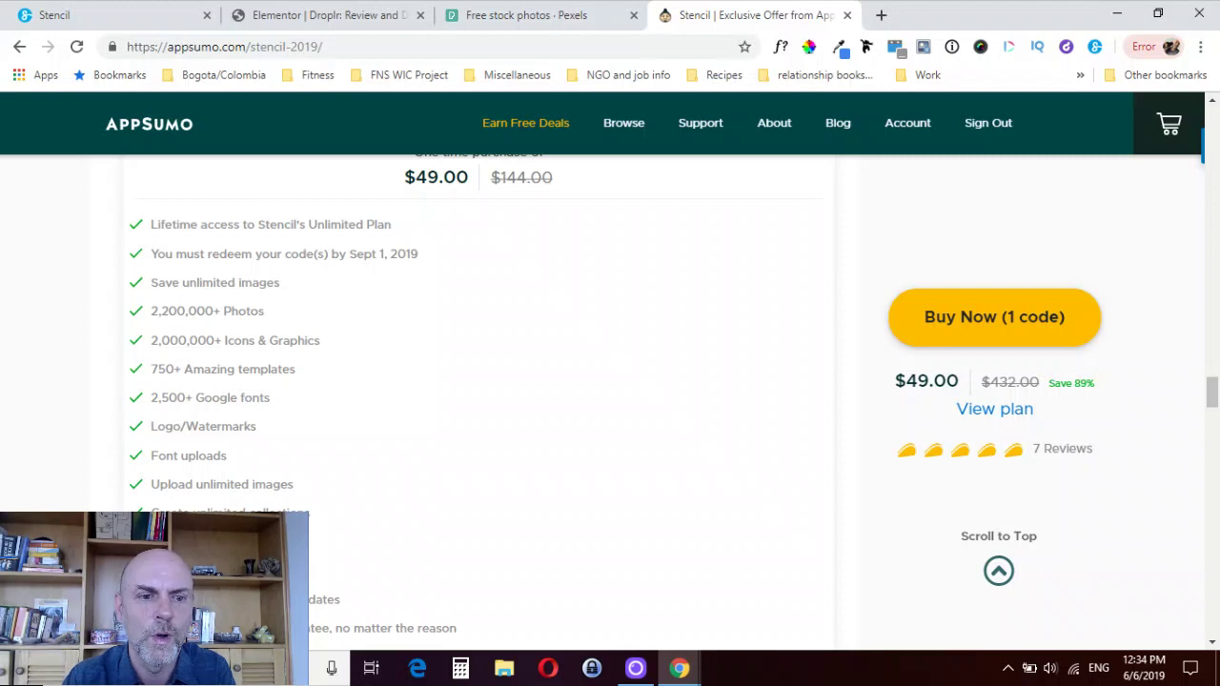
{"action": "left_click", "coordinate": [68, 17]}
{"action": "left_click", "coordinate": [238, 433]}
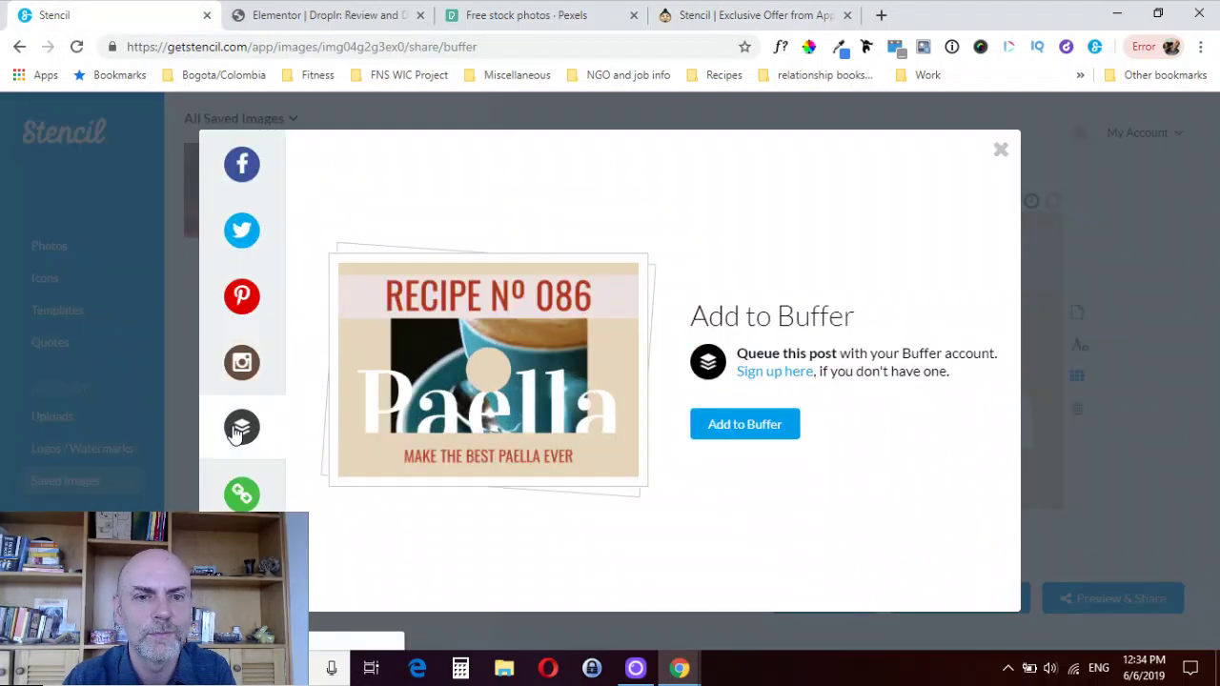
{"action": "left_click", "coordinate": [241, 494]}
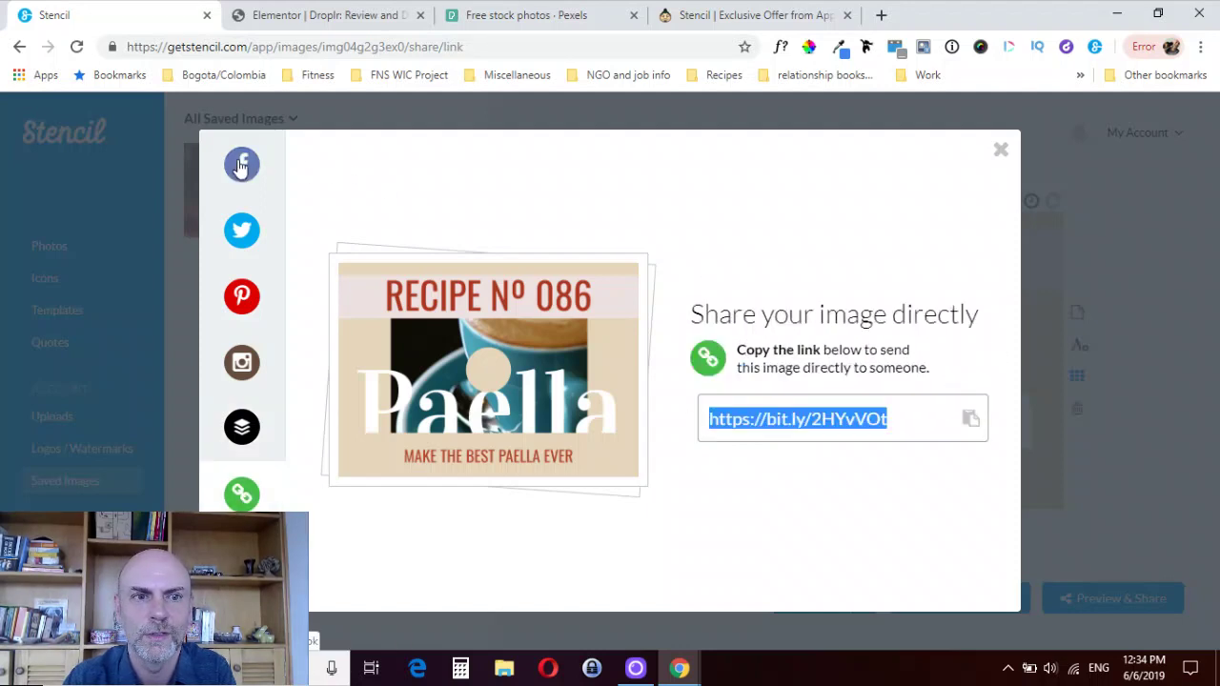
{"action": "left_click", "coordinate": [242, 301]}
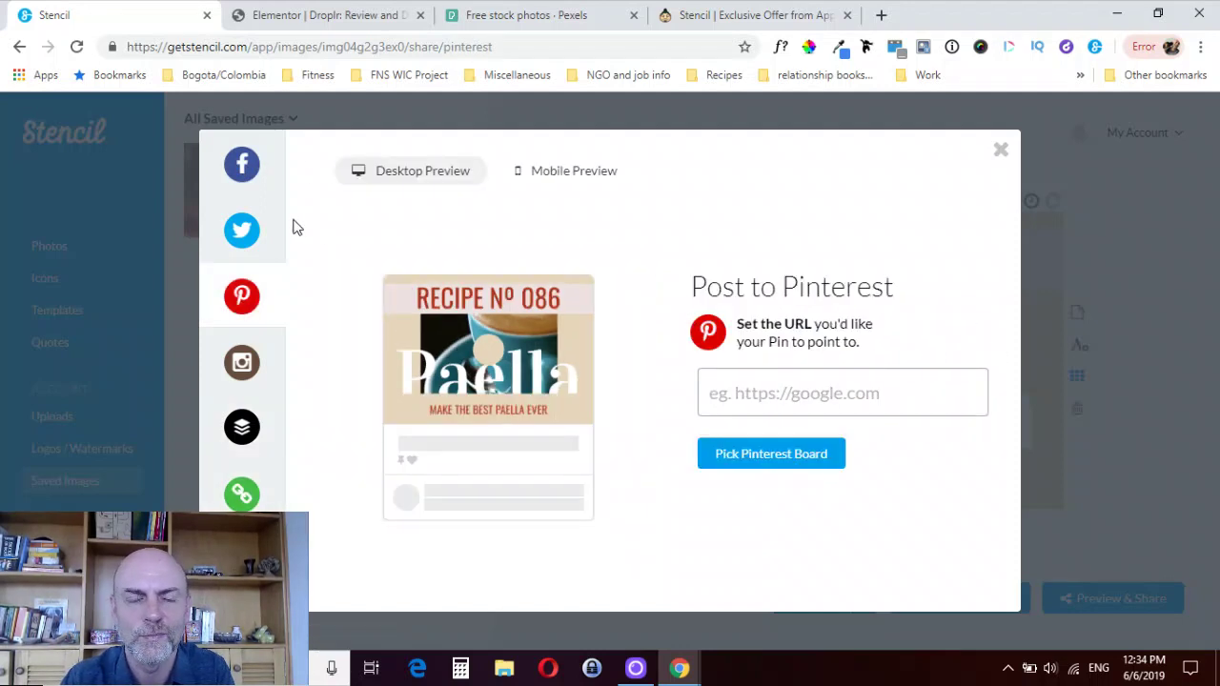
{"action": "left_click", "coordinate": [578, 177]}
{"action": "left_click", "coordinate": [416, 182]}
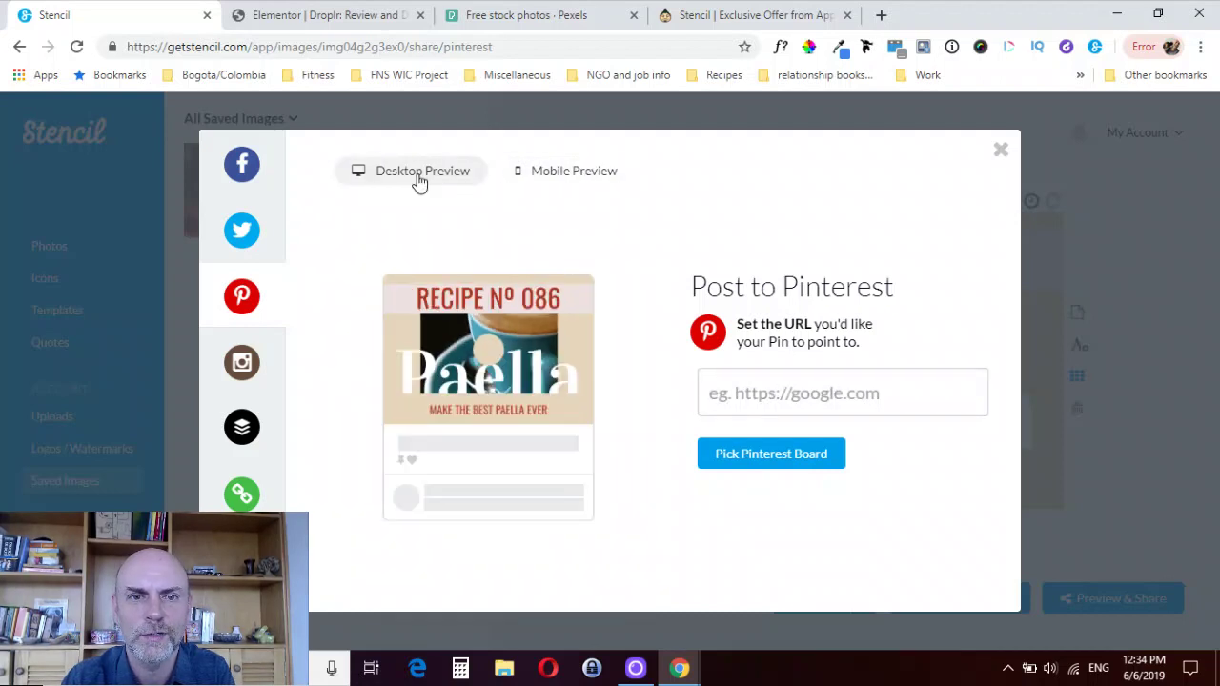
{"action": "left_click", "coordinate": [521, 183]}
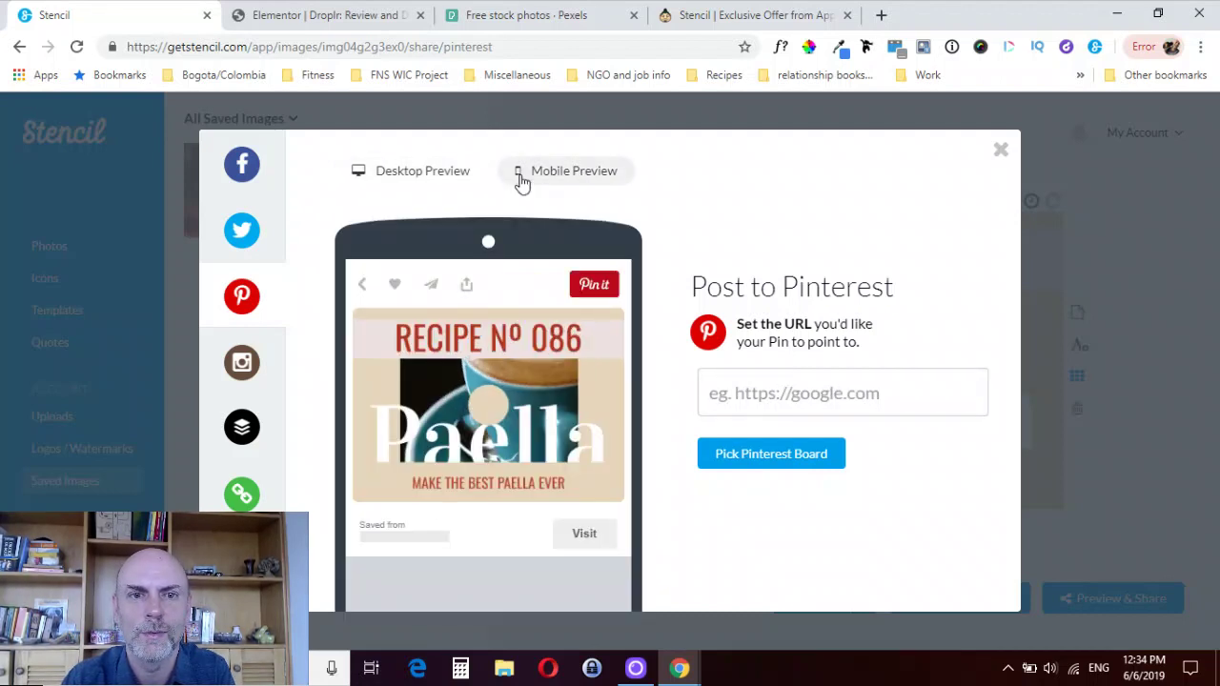
{"action": "left_click", "coordinate": [256, 235]}
{"action": "left_click", "coordinate": [575, 177]}
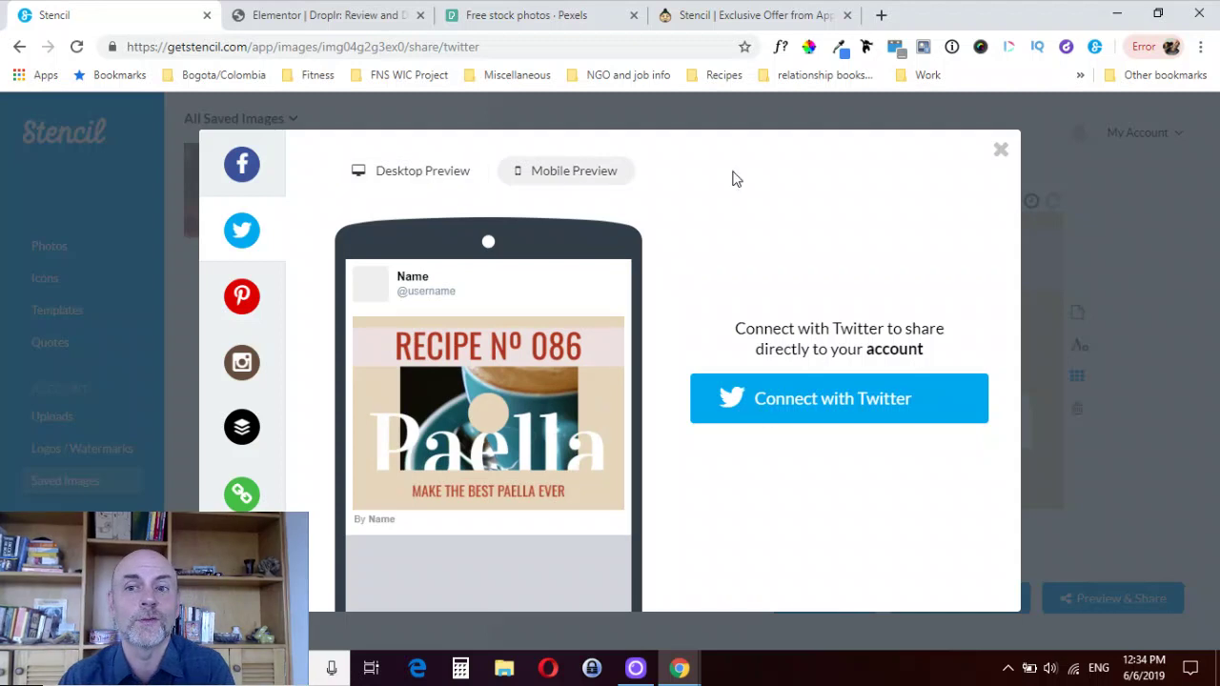
{"action": "left_click", "coordinate": [1001, 151]}
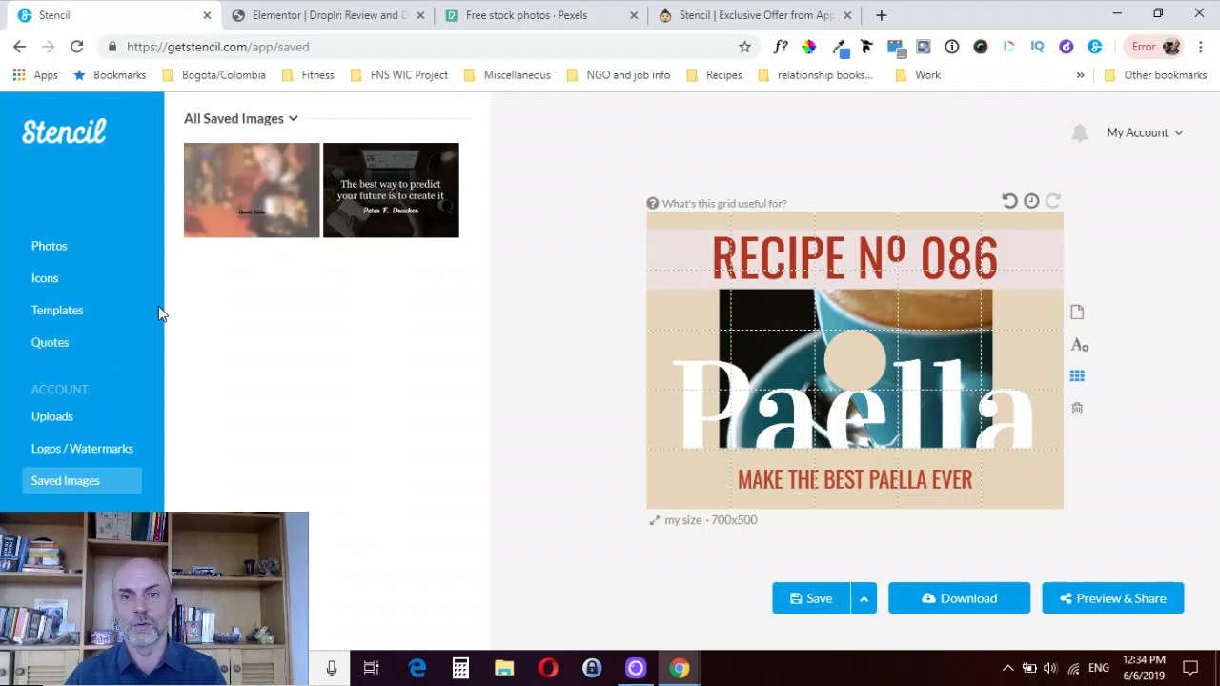
{"action": "mouse_move", "coordinate": [747, 218]}
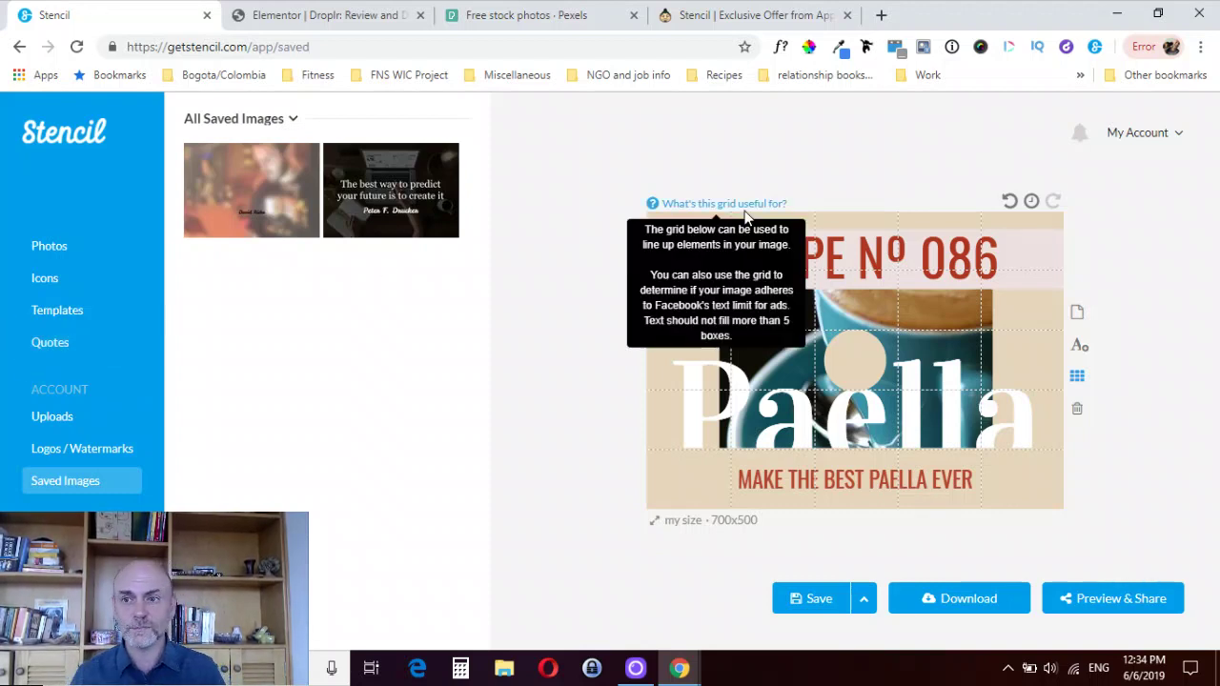